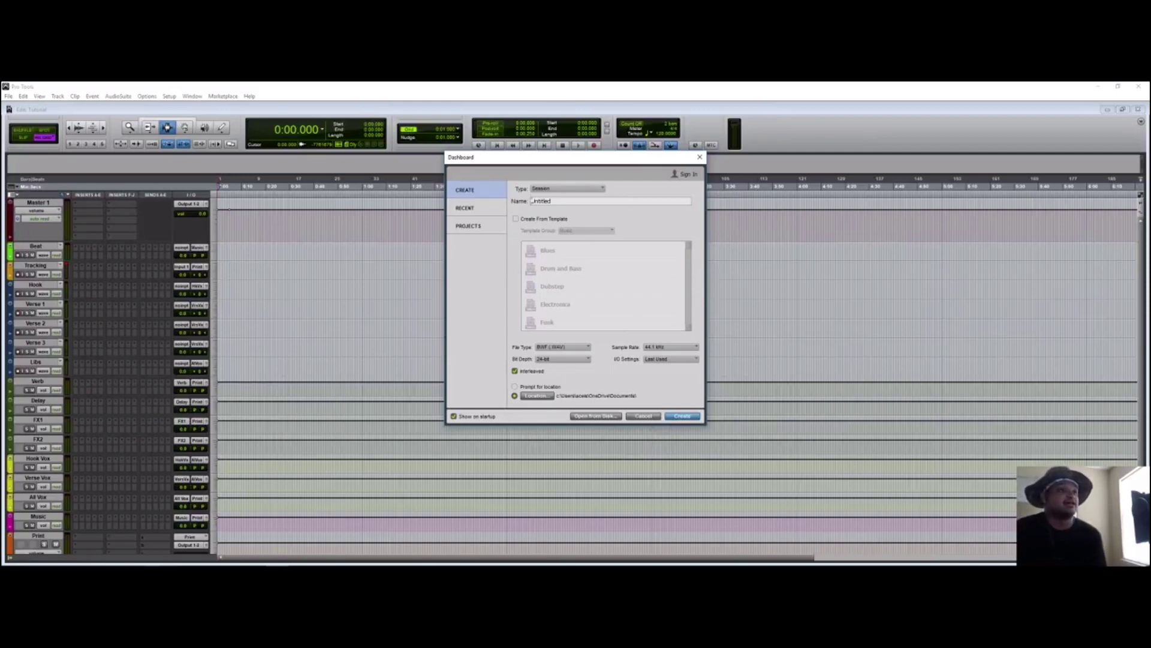
Step: Create a new session named "Recording Template" without saving the changes to the open Tutorial session
{"action": "left_click_drag", "start_coordinate": [586, 201], "coordinate": [531, 200]}
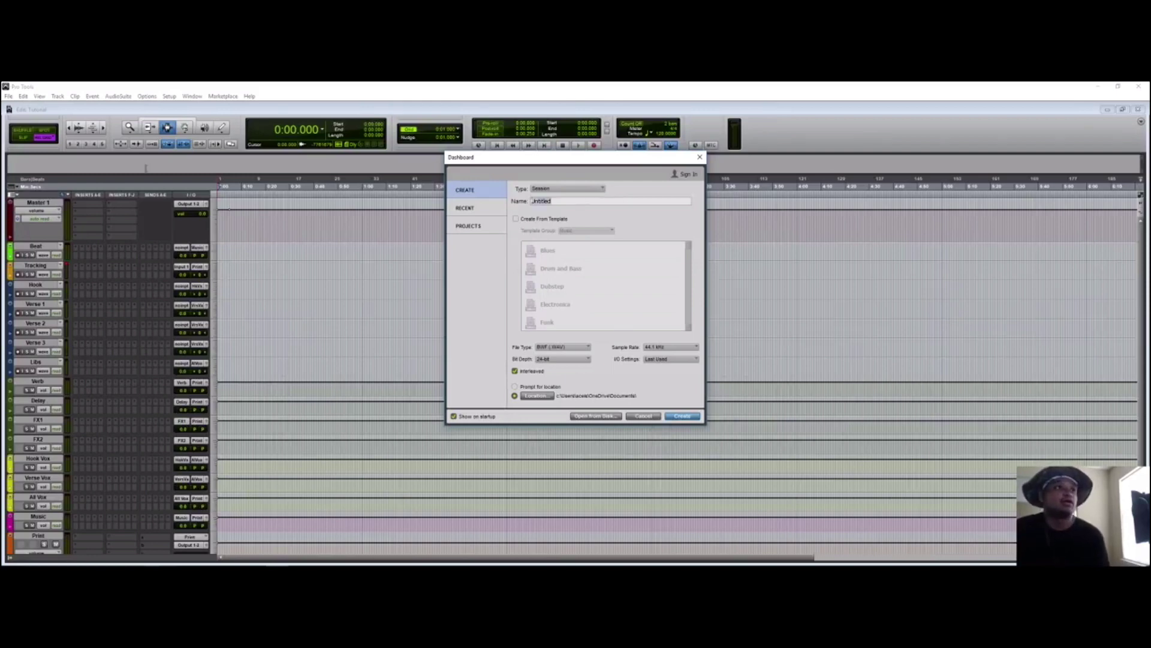
{"action": "type", "text": "Rec"}
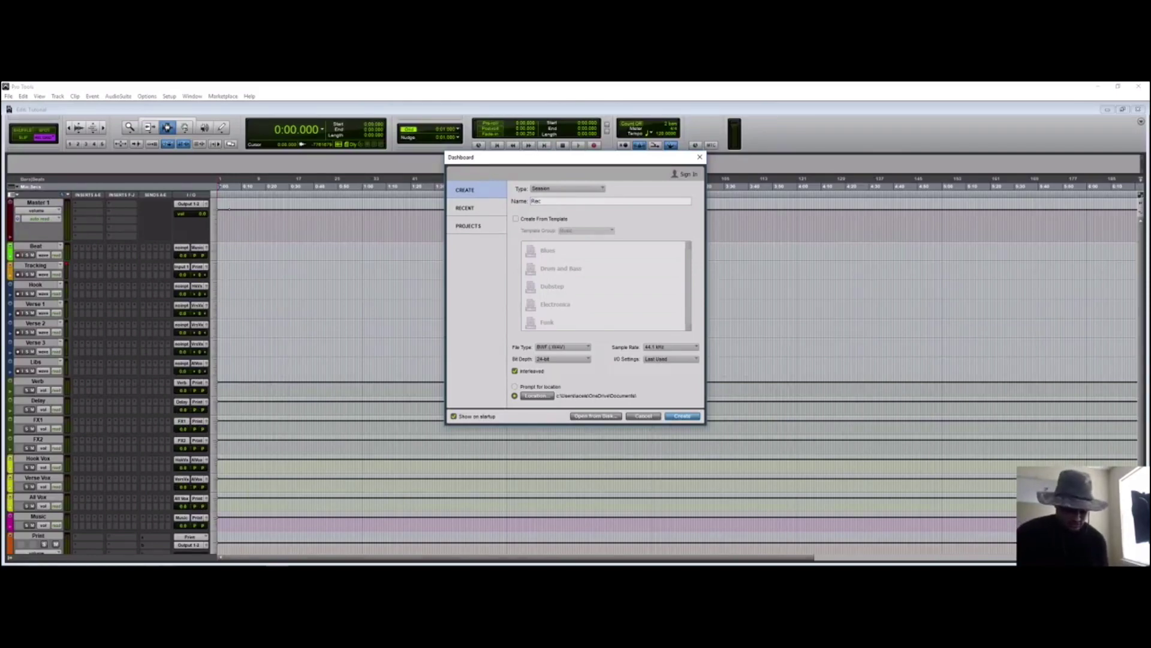
{"action": "type", "text": "ording Template"}
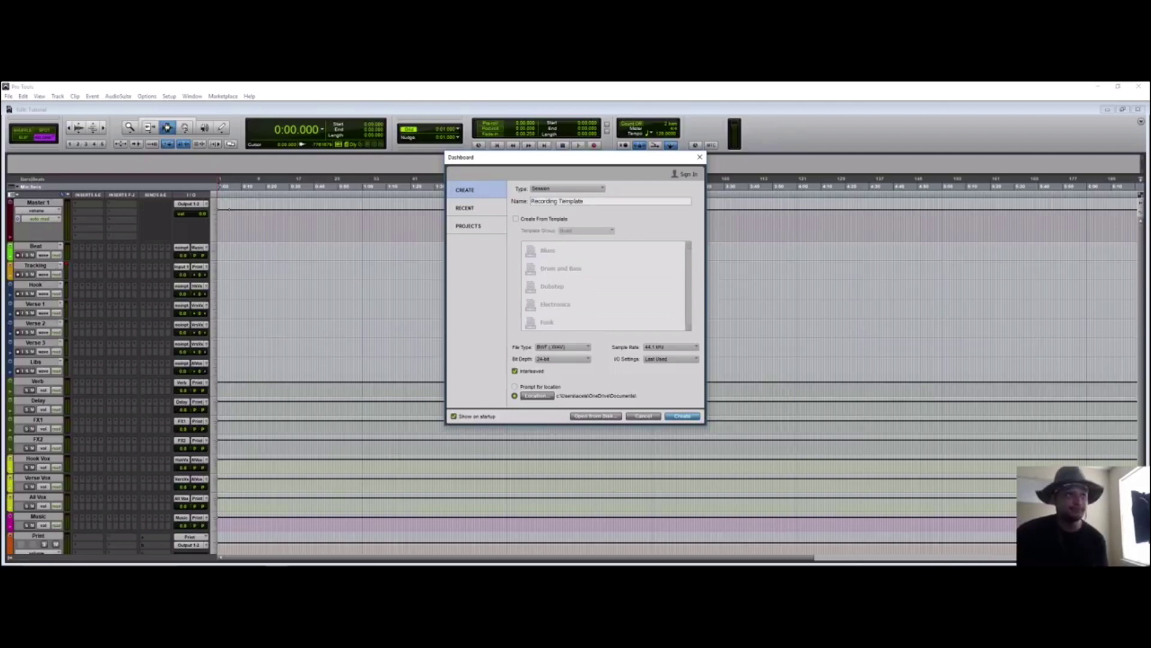
{"action": "key", "text": "Return"}
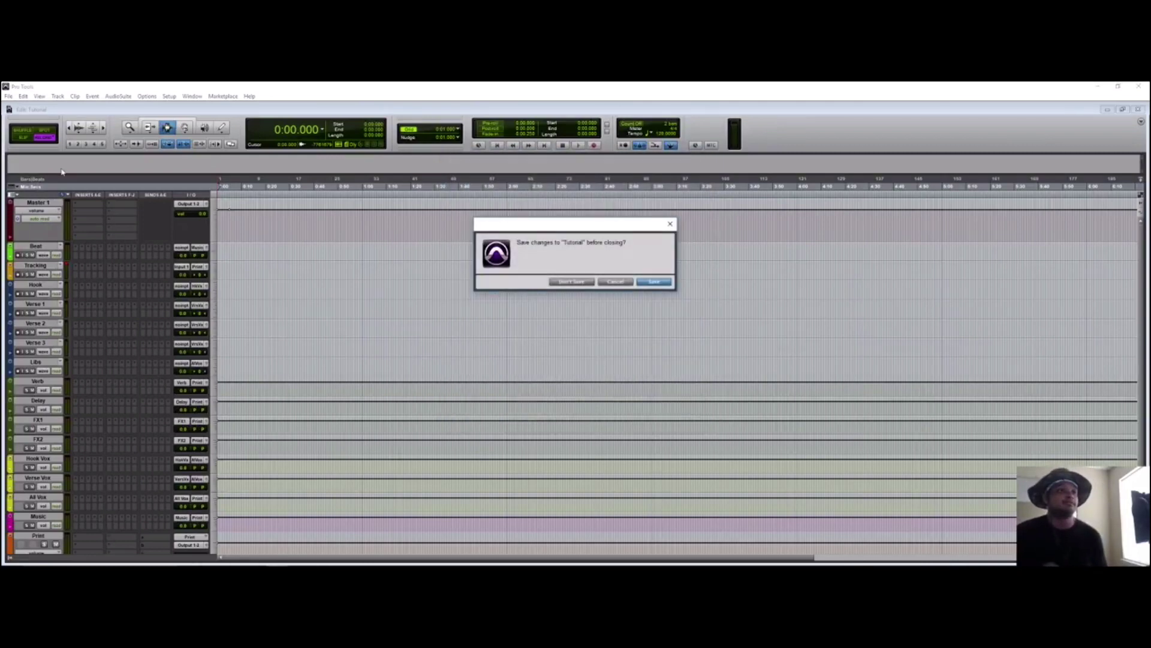
{"action": "left_click", "coordinate": [564, 282]}
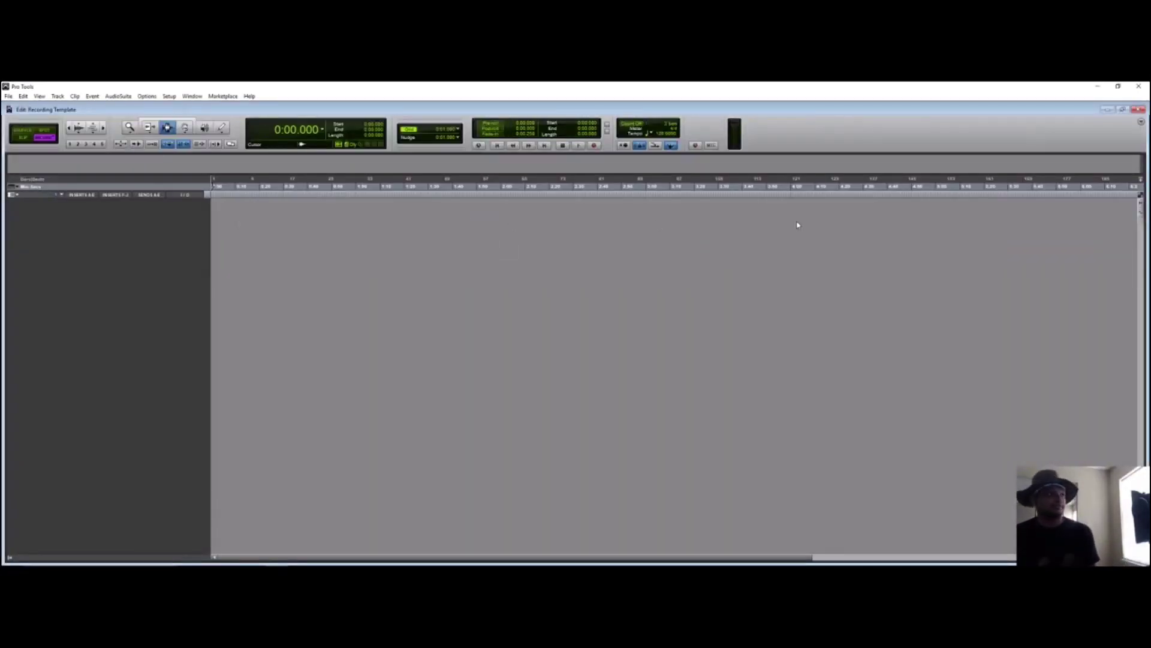
Step: Show all of the Edit window's toolbar controls and make Bars|Beats the main time ruler
{"action": "right_click", "coordinate": [797, 153]}
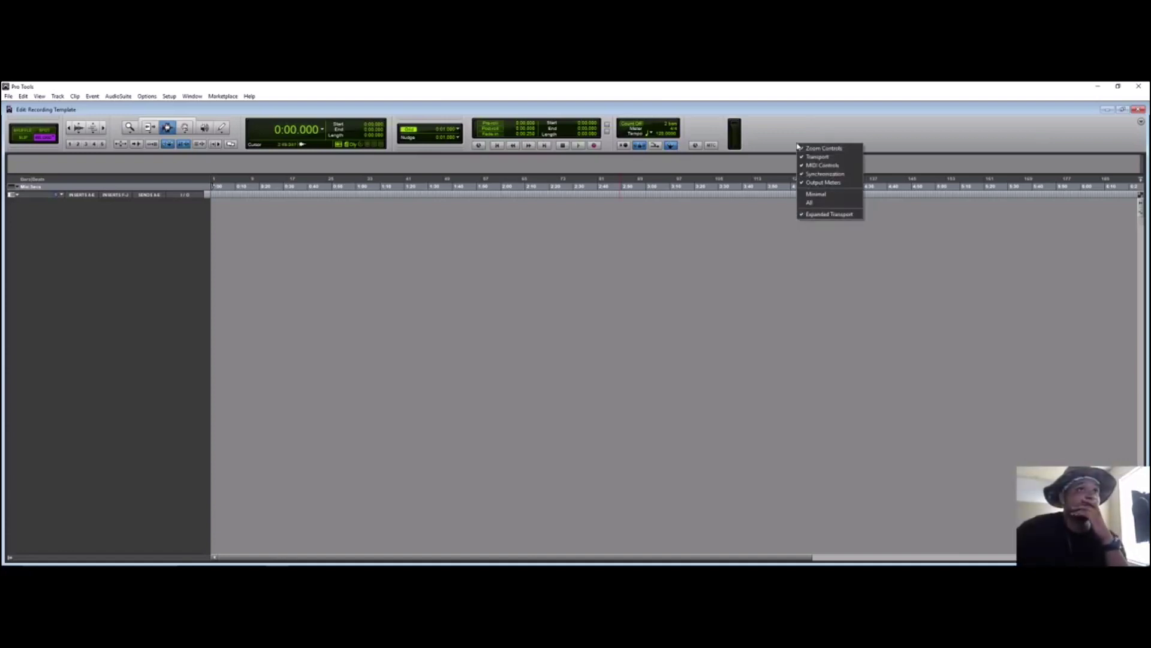
{"action": "left_click", "coordinate": [825, 204]}
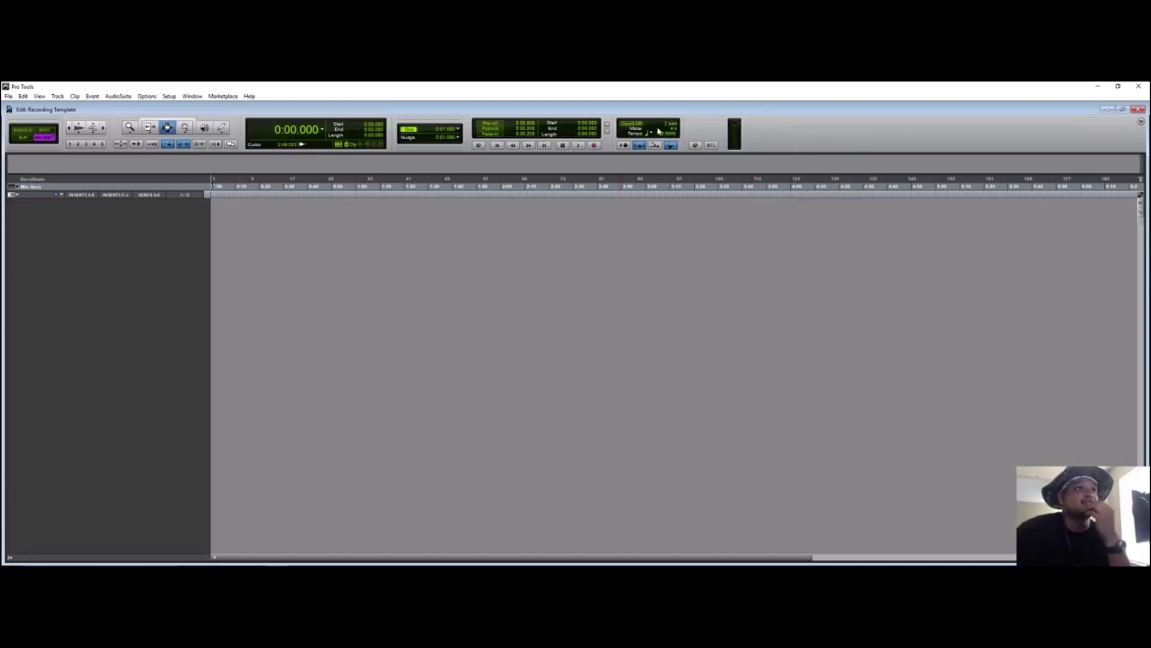
{"action": "mouse_move", "coordinate": [663, 133]}
{"action": "left_mouse_down"}
{"action": "mouse_move", "coordinate": [663, 152]}
{"action": "mouse_move", "coordinate": [662, 125]}
{"action": "mouse_move", "coordinate": [660, 137]}
{"action": "left_mouse_up"}
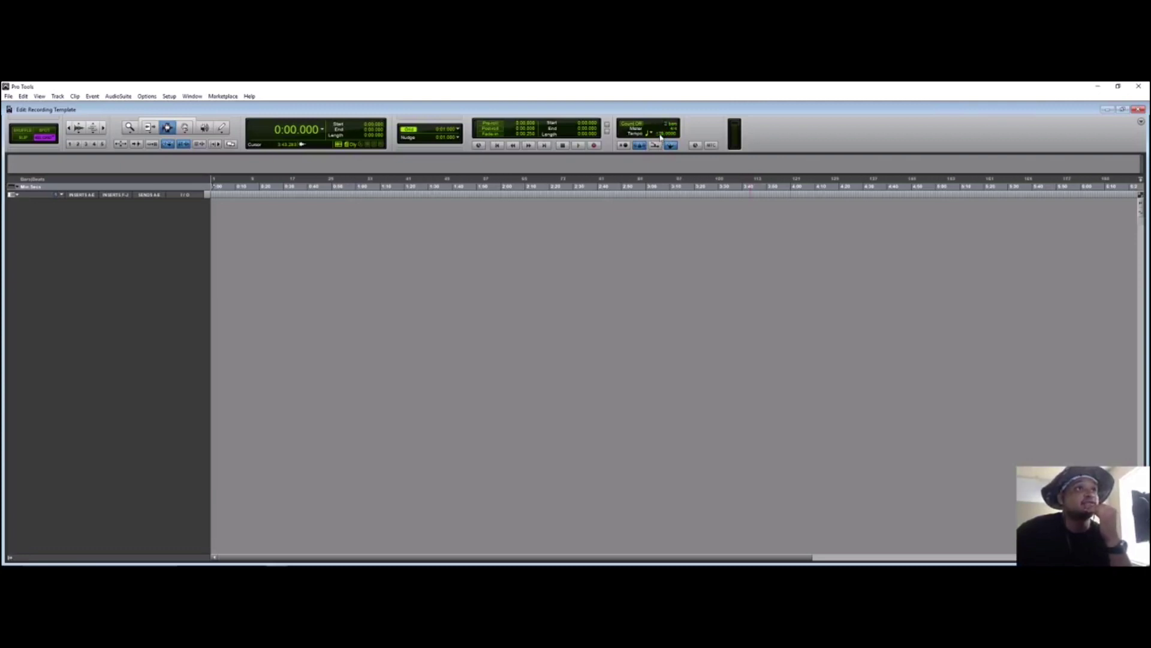
{"action": "left_click", "coordinate": [133, 178]}
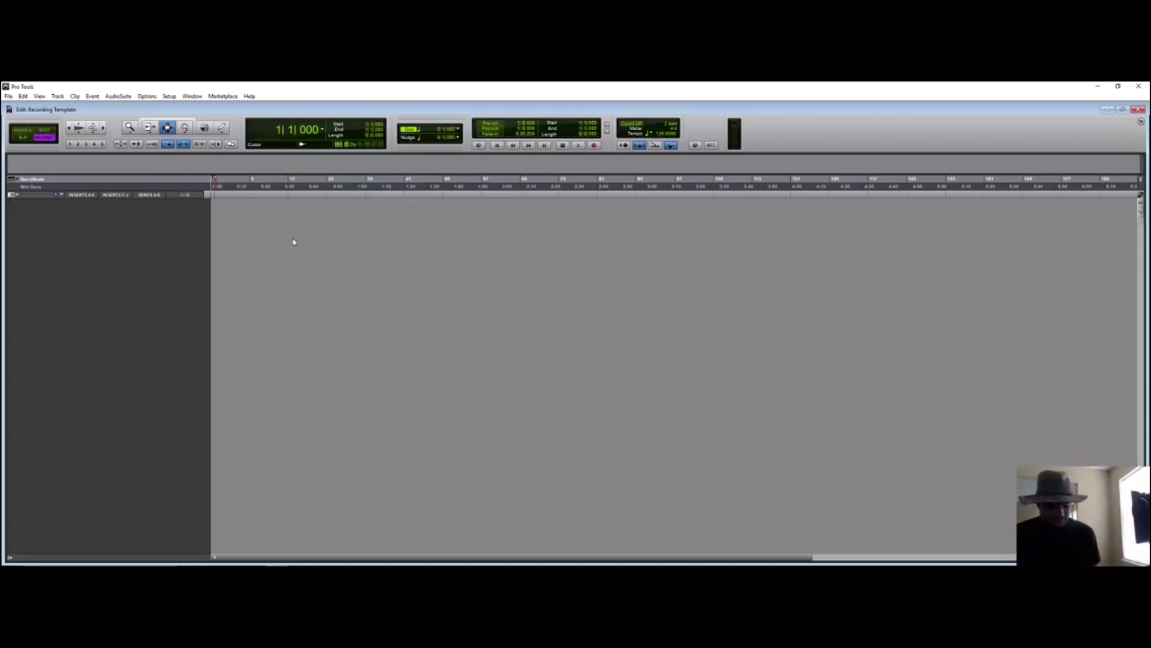
Step: Create four mono audio tracks and name them Hook, Verse 1, Verse 2 and Libs
{"action": "key", "text": "ctrl+shift+n"}
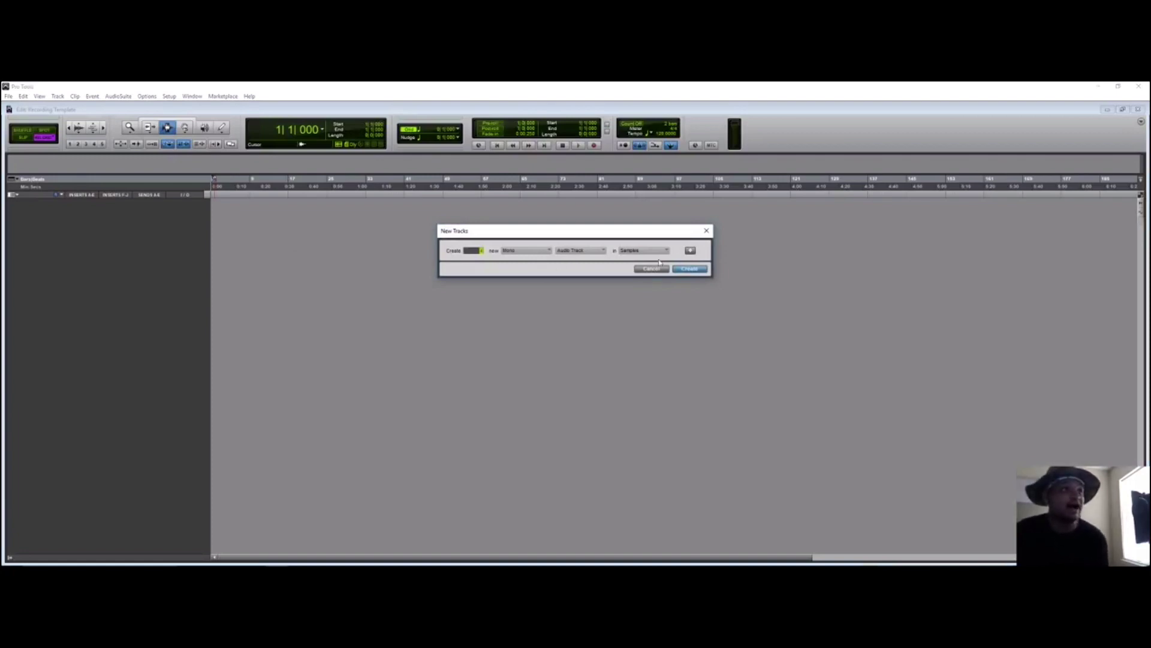
{"action": "left_click", "coordinate": [689, 268]}
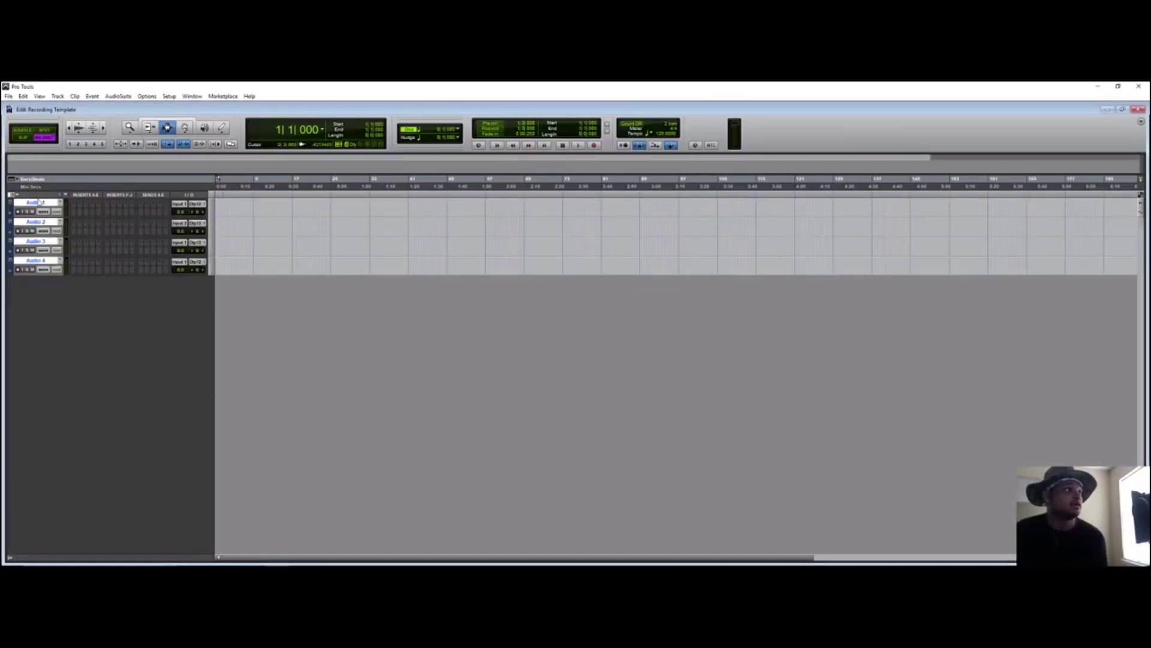
{"action": "right_click", "coordinate": [39, 203]}
{"action": "left_click", "coordinate": [58, 279]}
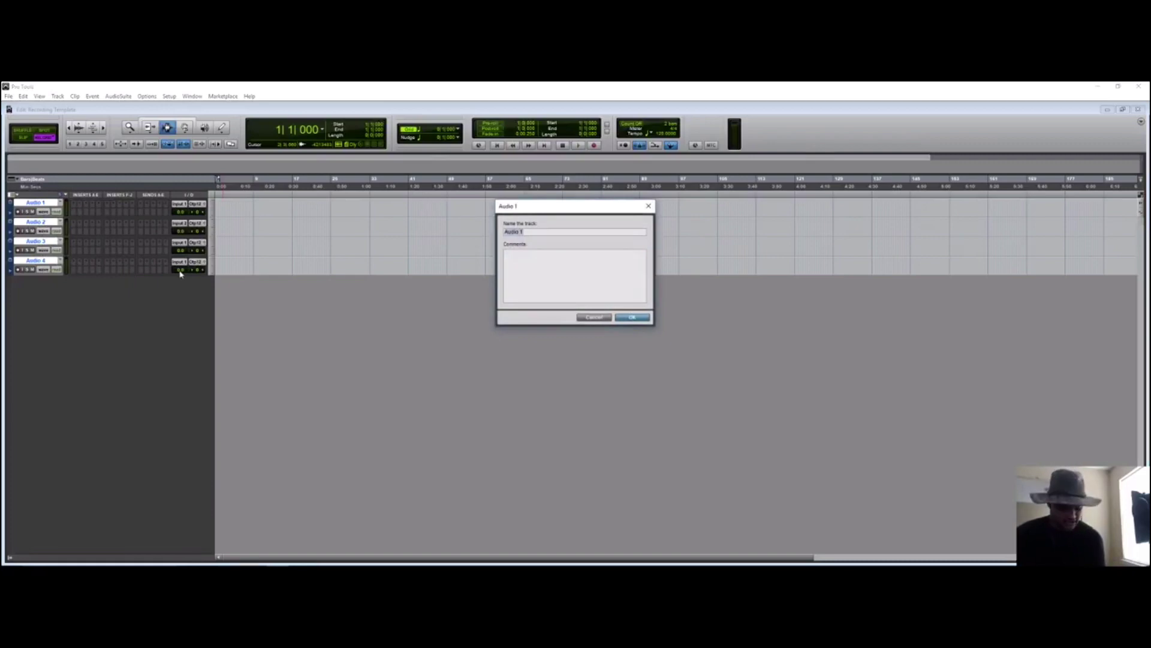
{"action": "type", "text": "Hook"}
{"action": "key", "text": "ctrl+Right"}
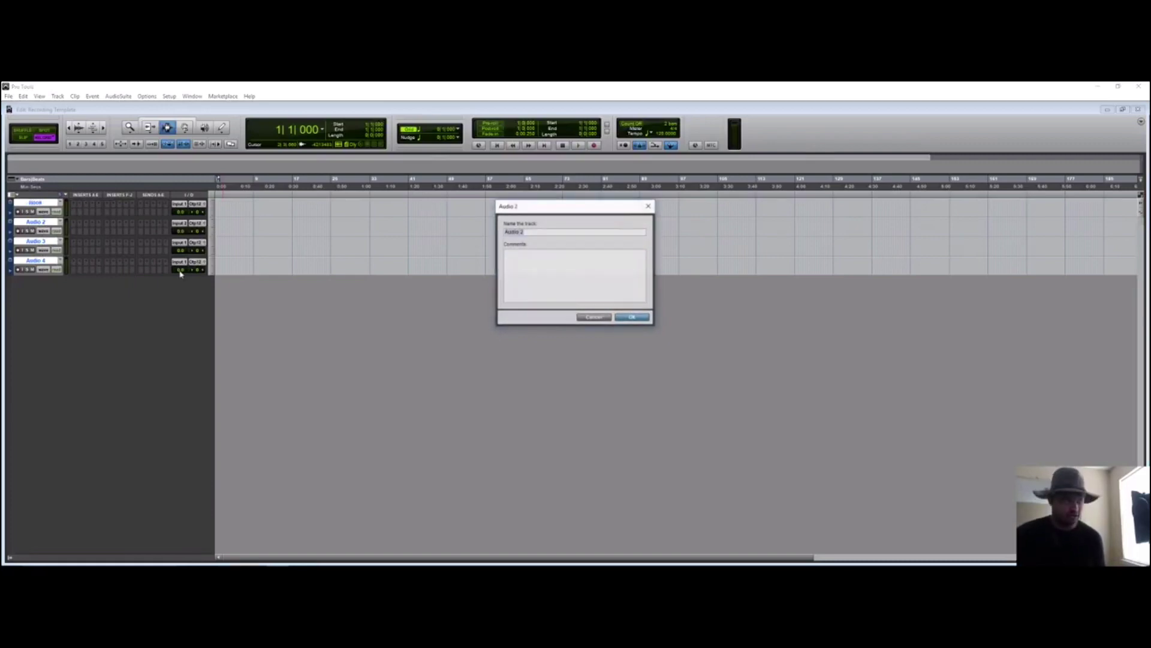
{"action": "type", "text": "Verse 1"}
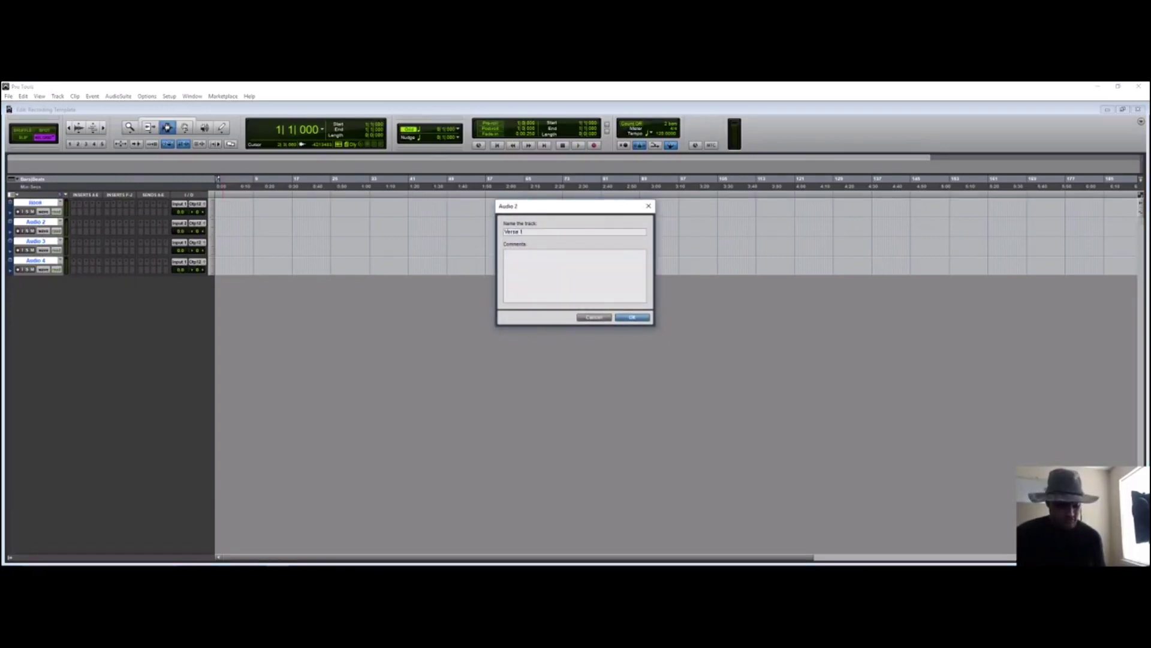
{"action": "key", "text": "ctrl+Right"}
{"action": "type", "text": "Verse 2"}
{"action": "key", "text": "ctrl+Right"}
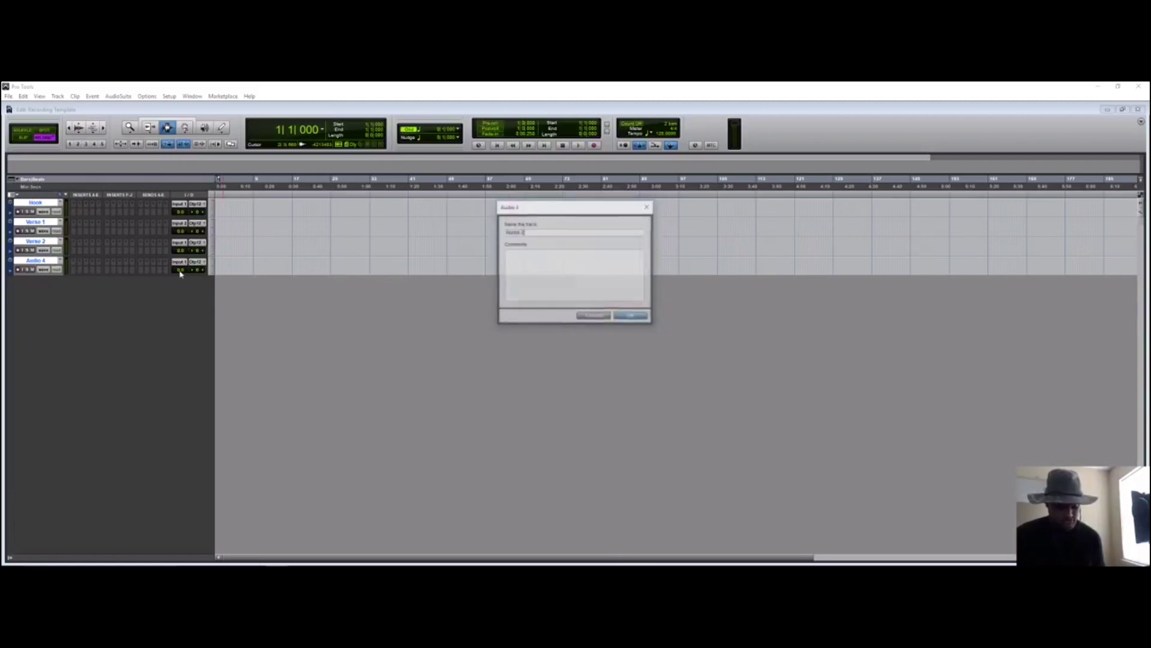
{"action": "type", "text": "Ads"}
{"action": "key", "text": "Return"}
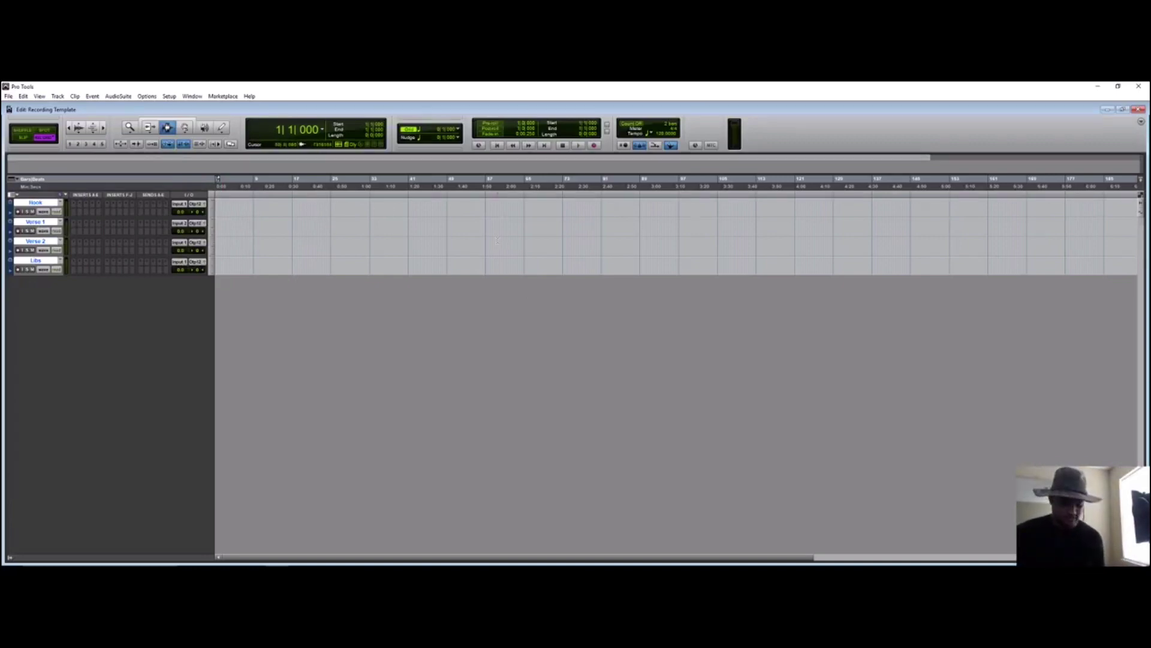
Step: Add one more mono audio track below Libs and name it Tracking
{"action": "key", "text": "ctrl+shift+n"}
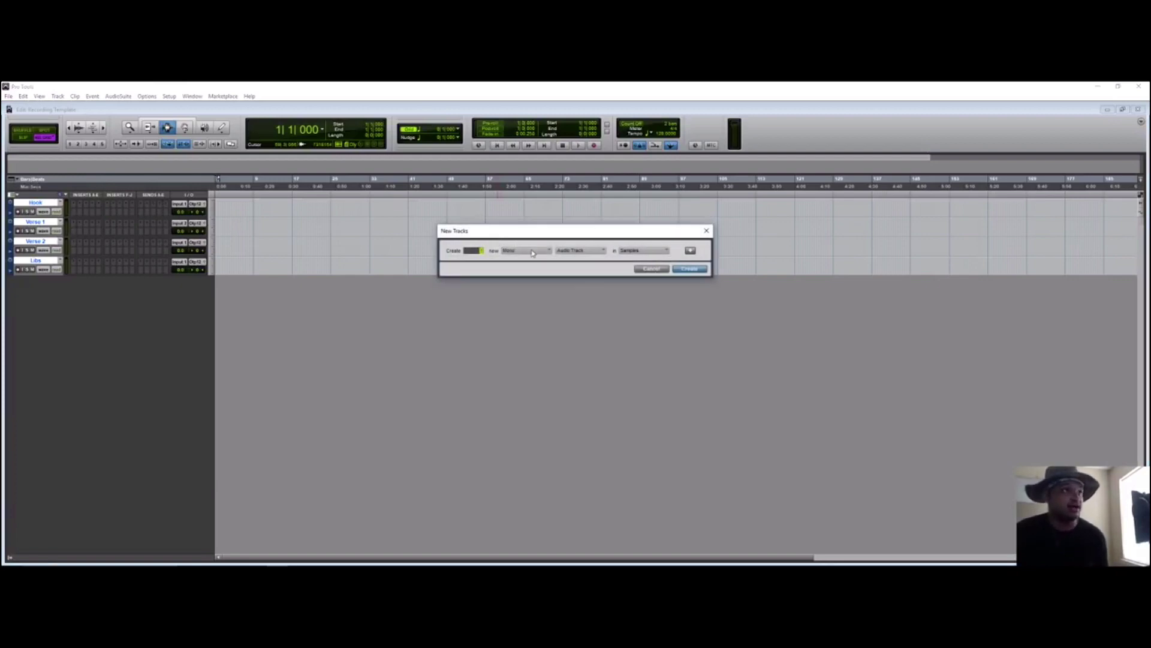
{"action": "left_click", "coordinate": [689, 269]}
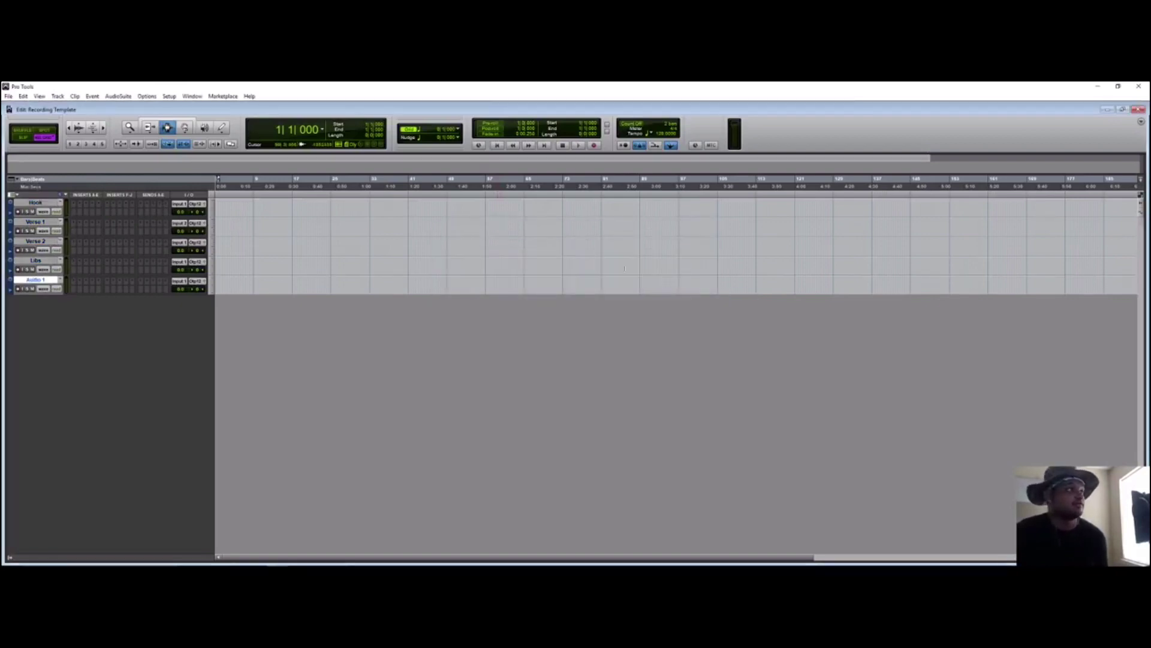
{"action": "right_click", "coordinate": [42, 281]}
{"action": "left_click", "coordinate": [64, 356]}
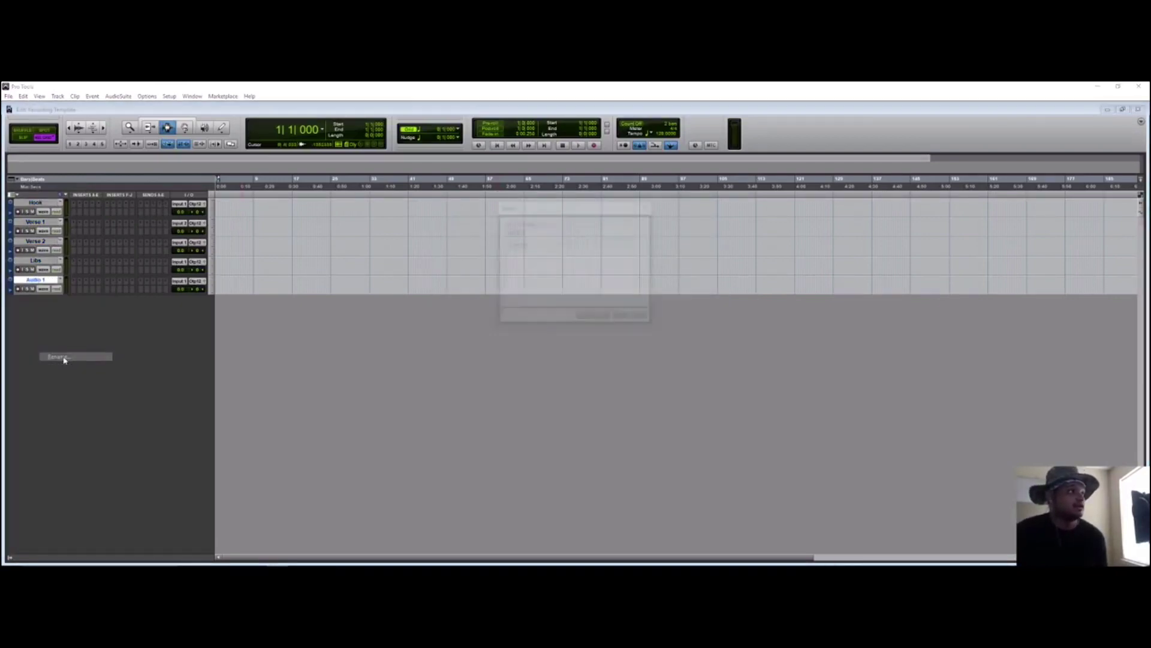
{"action": "type", "text": "Tracking"}
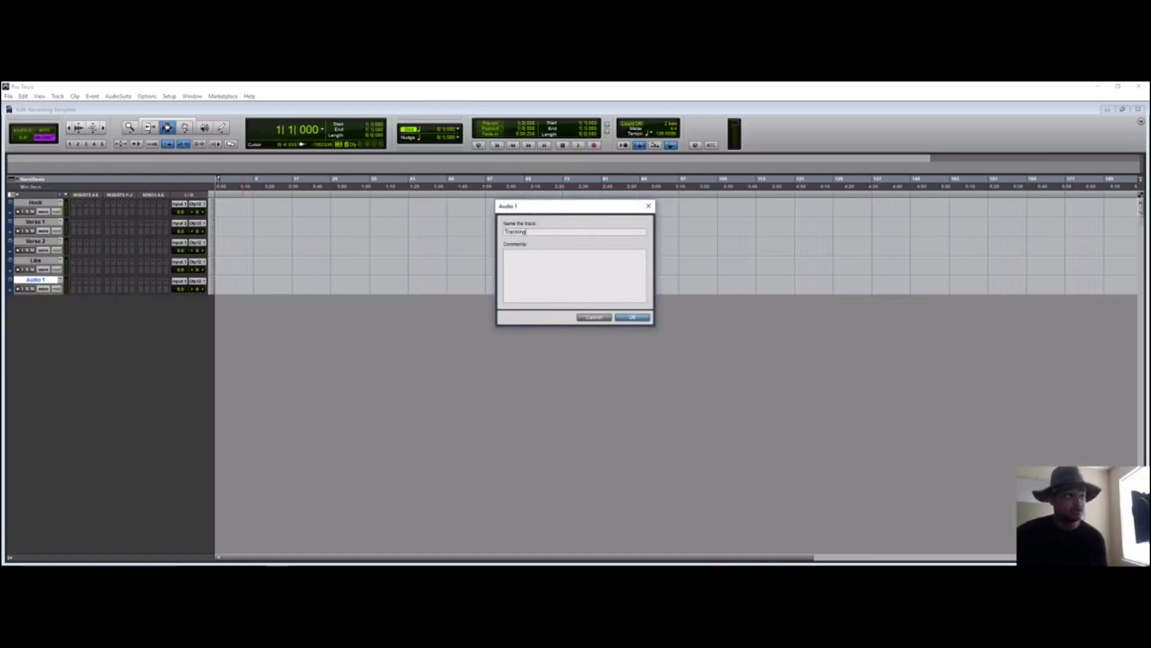
{"action": "key", "text": "Return"}
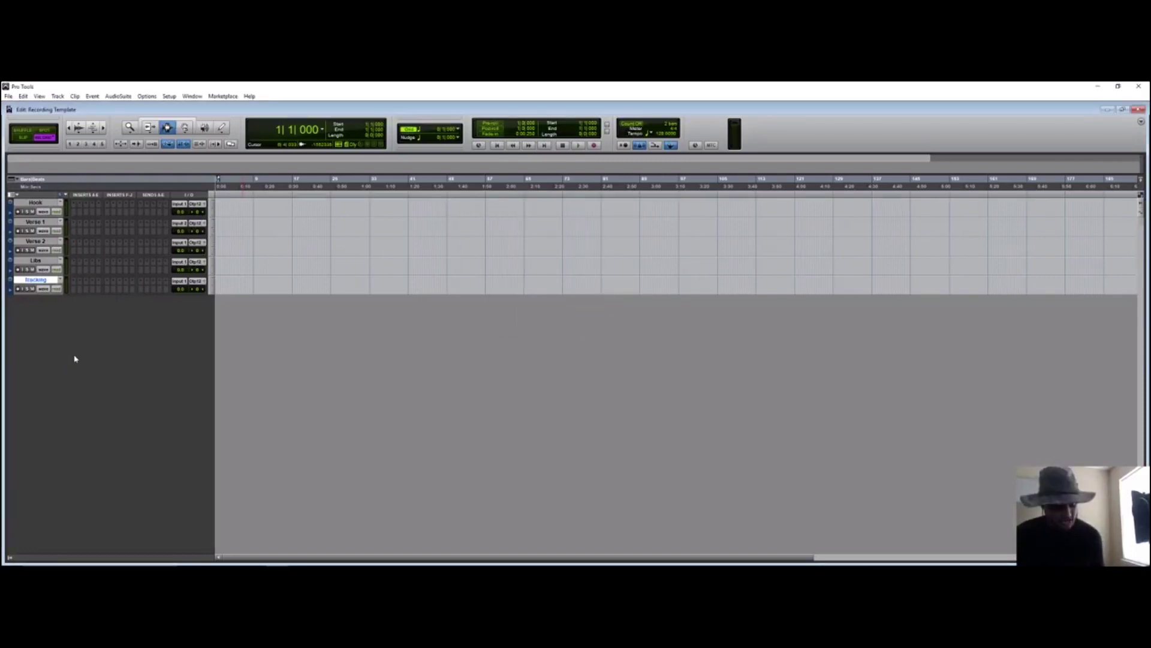
Step: Move the Tracking track above Hook and change its track color to orange
{"action": "key", "text": "ctrl+shift+n"}
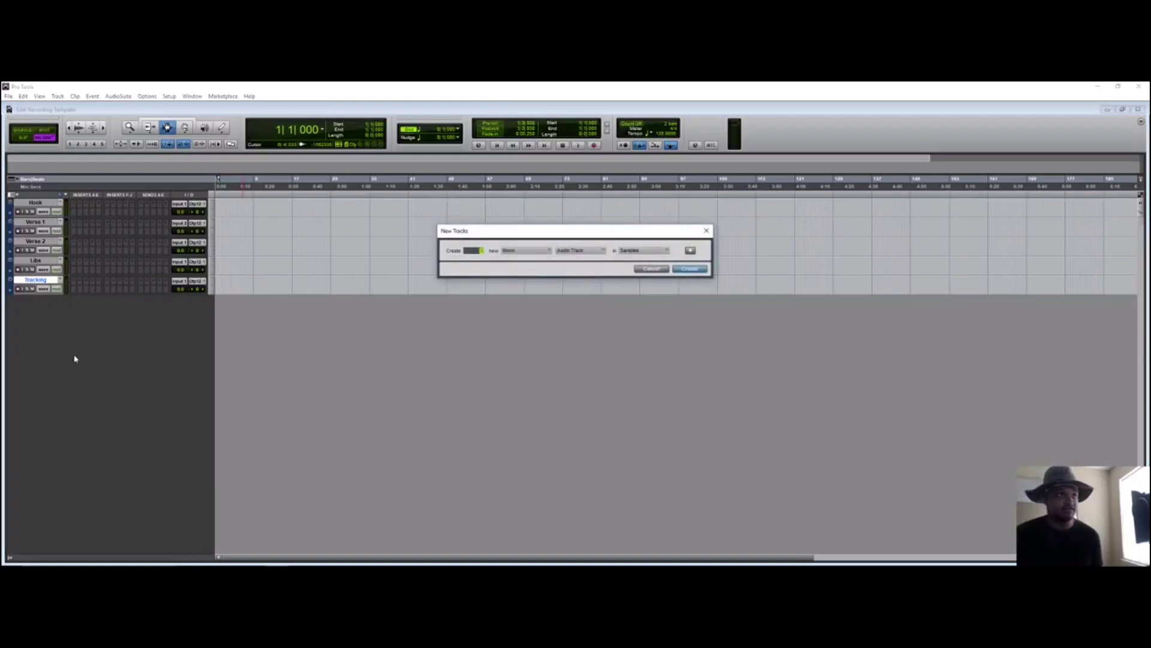
{"action": "left_click", "coordinate": [650, 269]}
{"action": "left_click_drag", "start_coordinate": [36, 203], "coordinate": [39, 203]}
{"action": "double_click", "coordinate": [11, 210]}
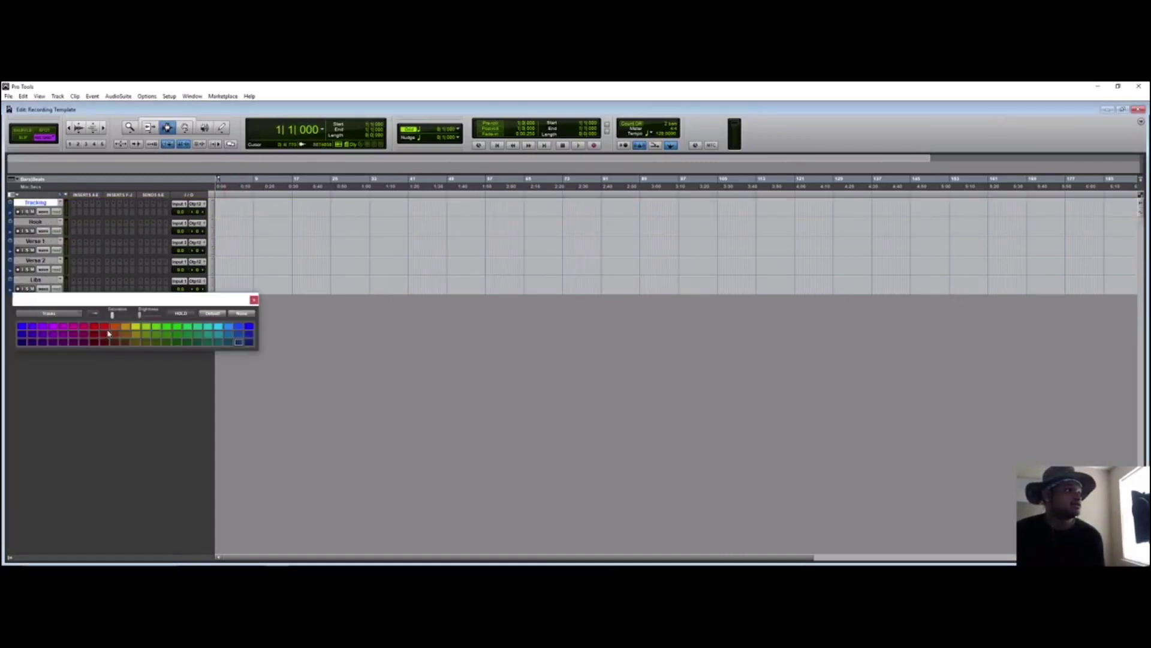
{"action": "left_click", "coordinate": [116, 326]}
{"action": "left_click", "coordinate": [254, 300]}
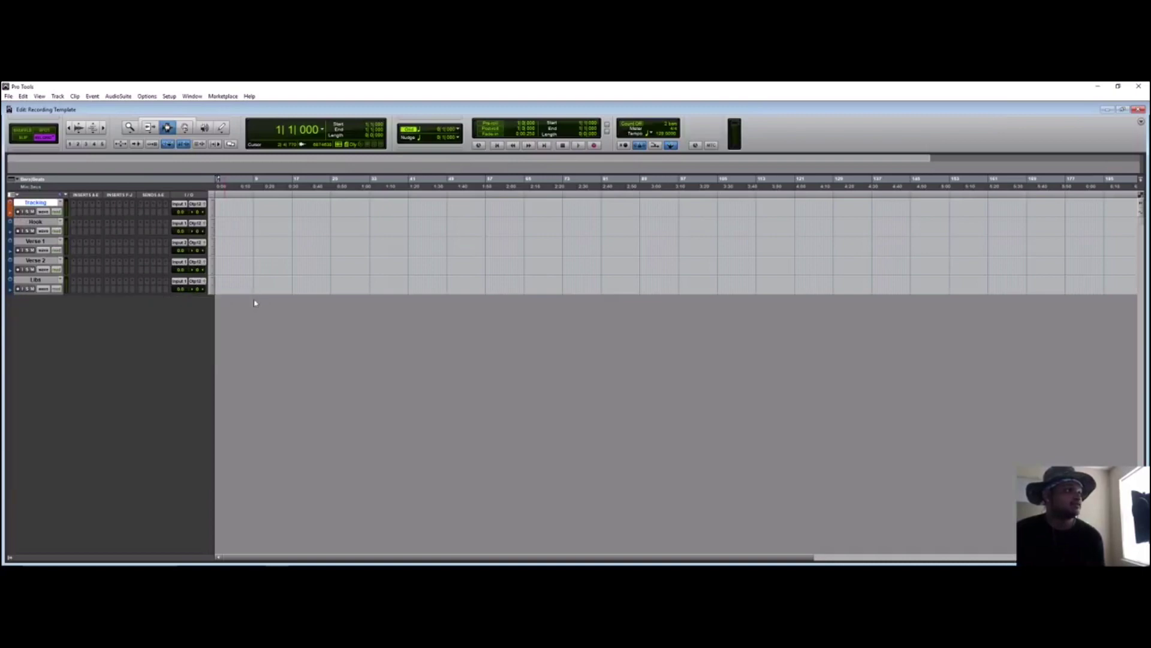
Step: Set the Tracking track's input to Input 2 (Mono) on the interface
{"action": "left_click", "coordinate": [187, 209]}
{"action": "mouse_move", "coordinate": [207, 218]}
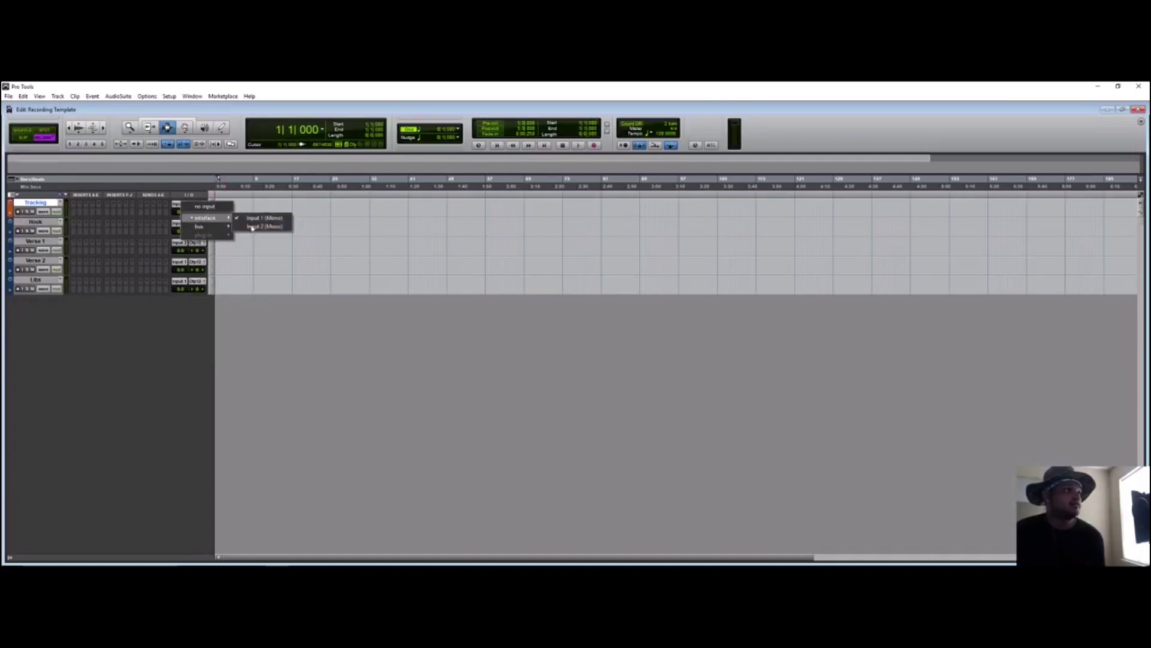
{"action": "left_click", "coordinate": [259, 224]}
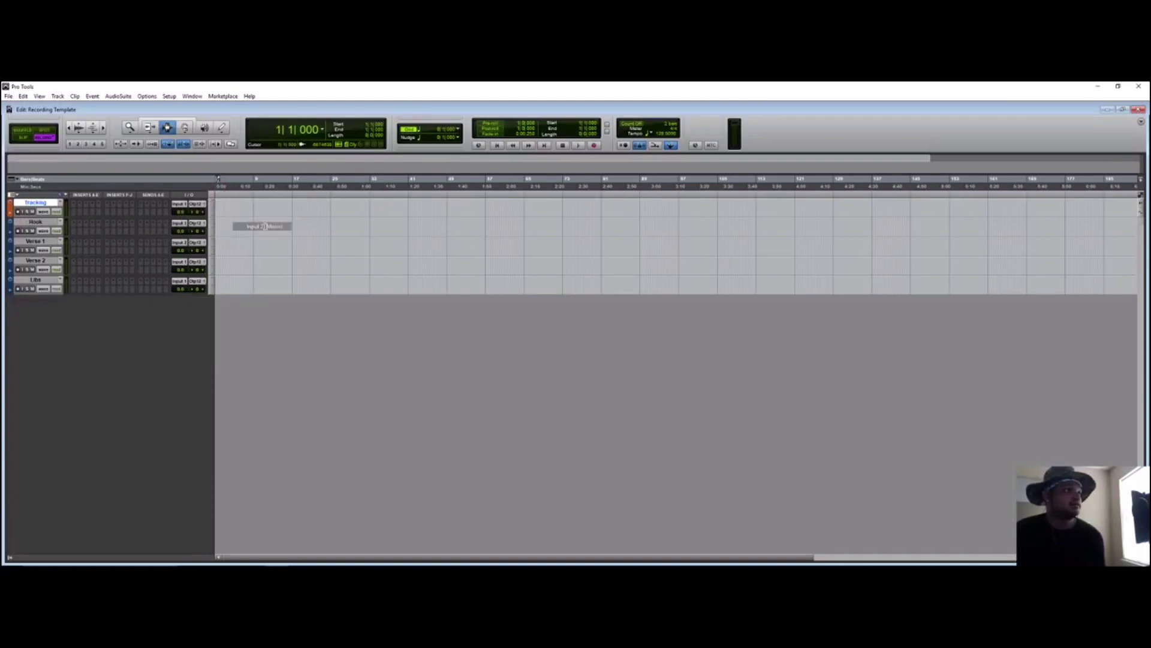
Step: Set the inputs of the Hook, Verse 1, Verse 2 and Libs tracks to no input
{"action": "left_click", "coordinate": [175, 224]}
{"action": "mouse_move", "coordinate": [208, 238]}
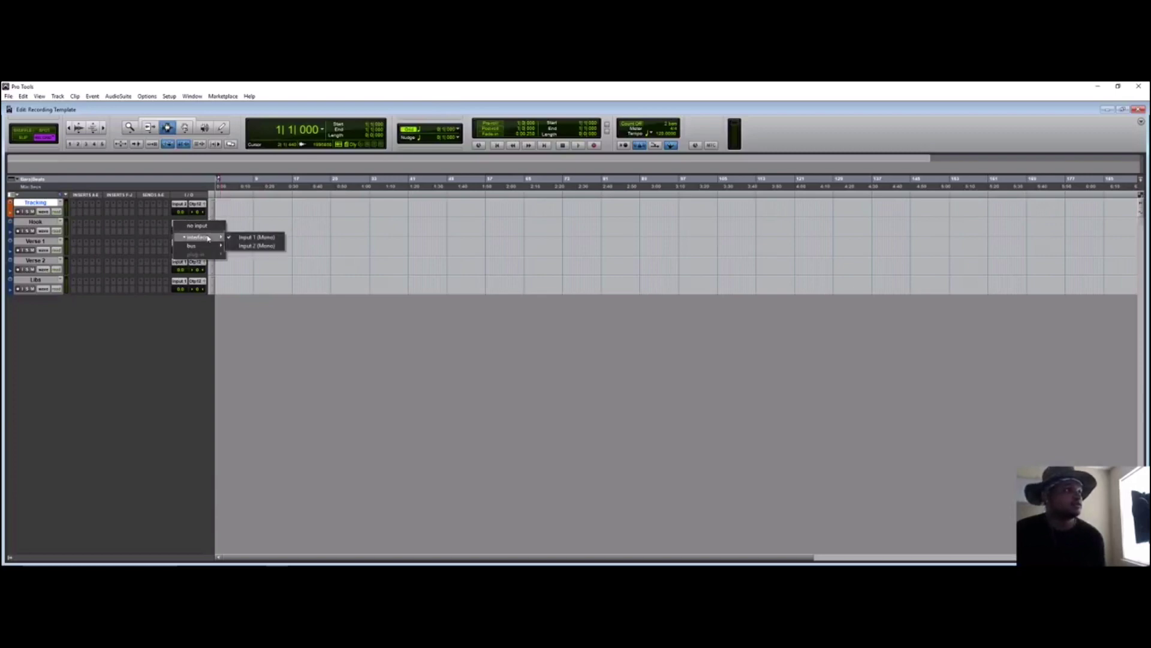
{"action": "left_click", "coordinate": [258, 237]}
{"action": "left_click", "coordinate": [181, 242]}
{"action": "left_click", "coordinate": [185, 244]}
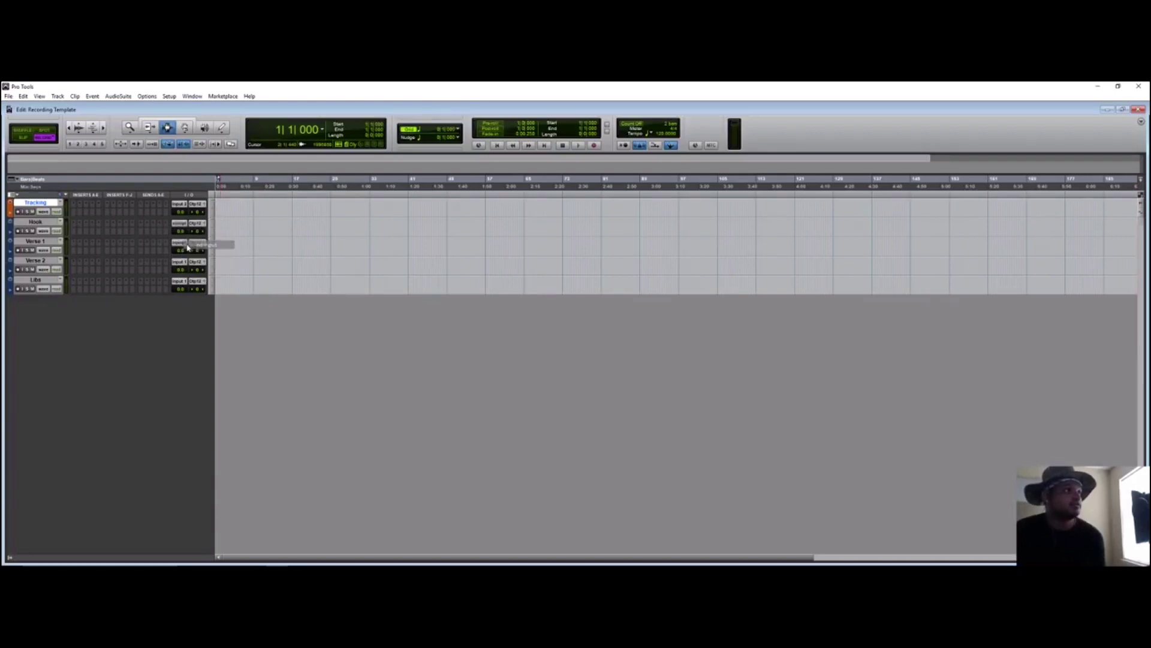
{"action": "left_click", "coordinate": [180, 262]}
{"action": "left_click", "coordinate": [183, 263]}
{"action": "left_click", "coordinate": [180, 281]}
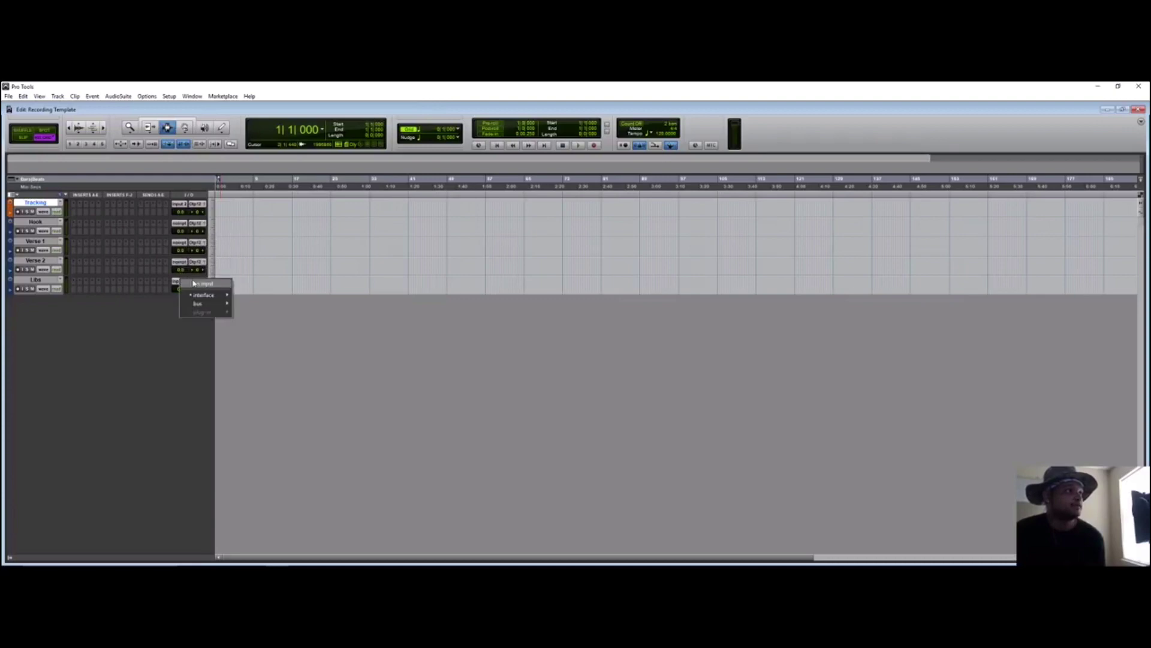
{"action": "left_click", "coordinate": [183, 283]}
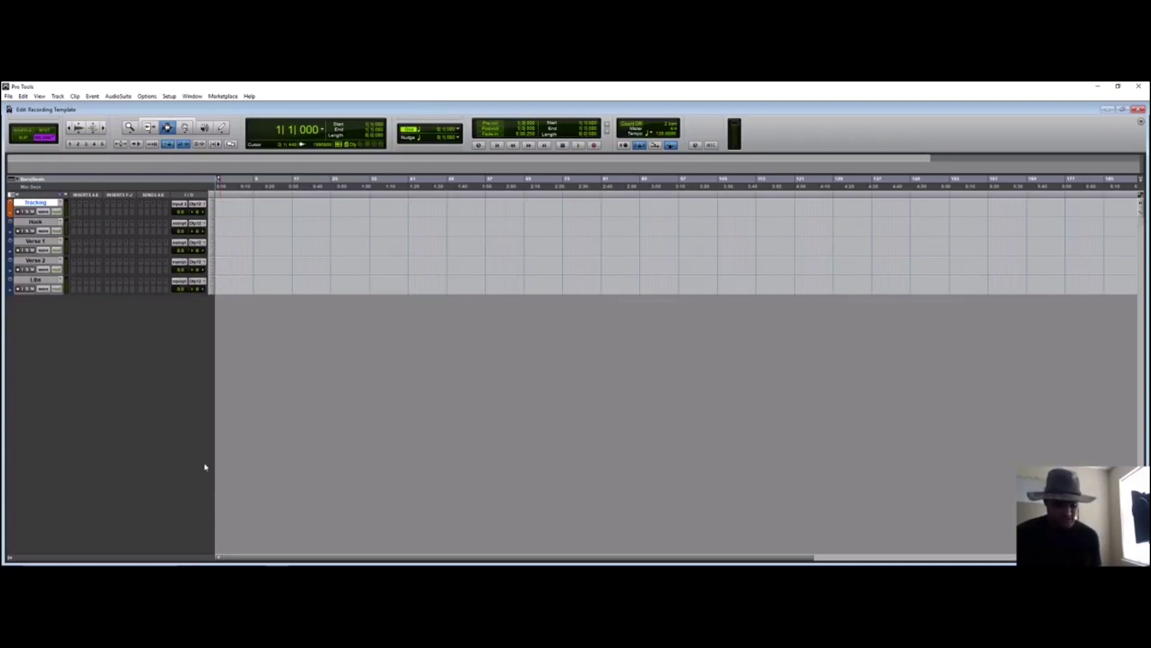
Step: Create one stereo audio track below Tracking and name it Beat
{"action": "key", "text": "ctrl+shift+n"}
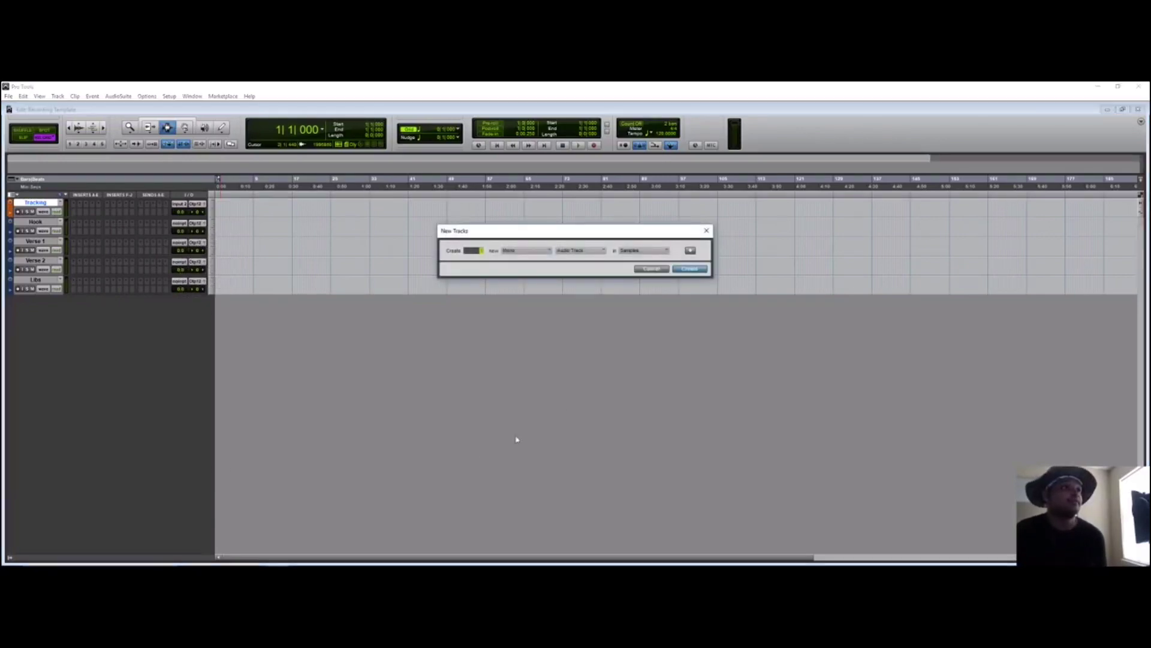
{"action": "left_click", "coordinate": [534, 252]}
{"action": "left_click", "coordinate": [535, 260]}
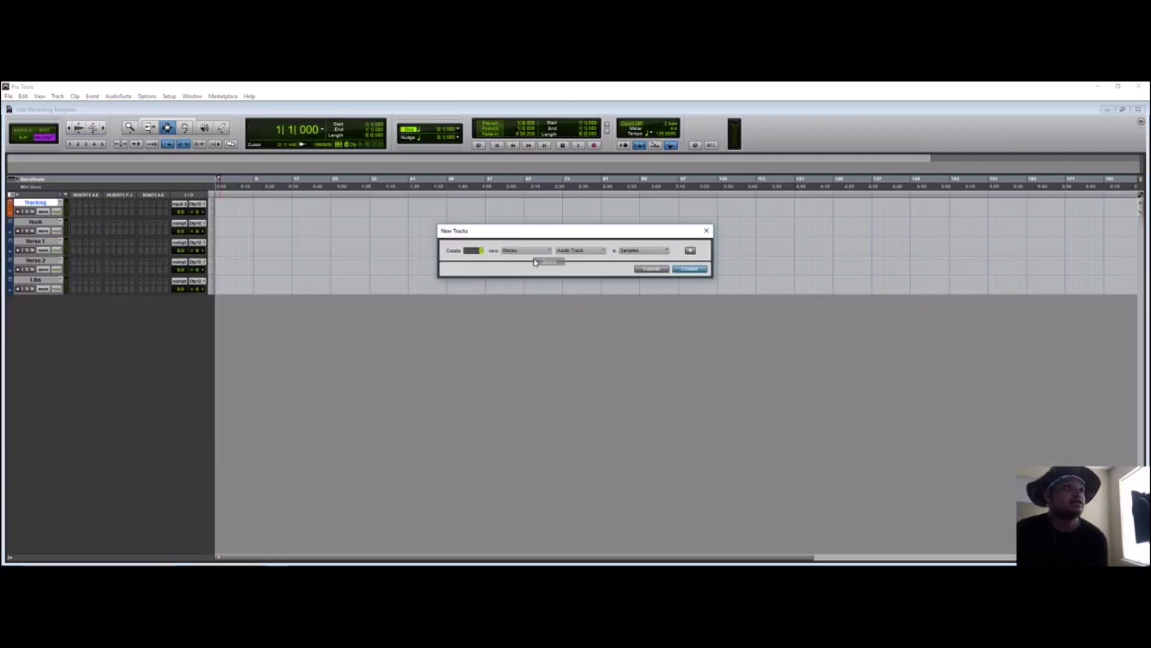
{"action": "left_click", "coordinate": [684, 269]}
{"action": "right_click", "coordinate": [43, 226]}
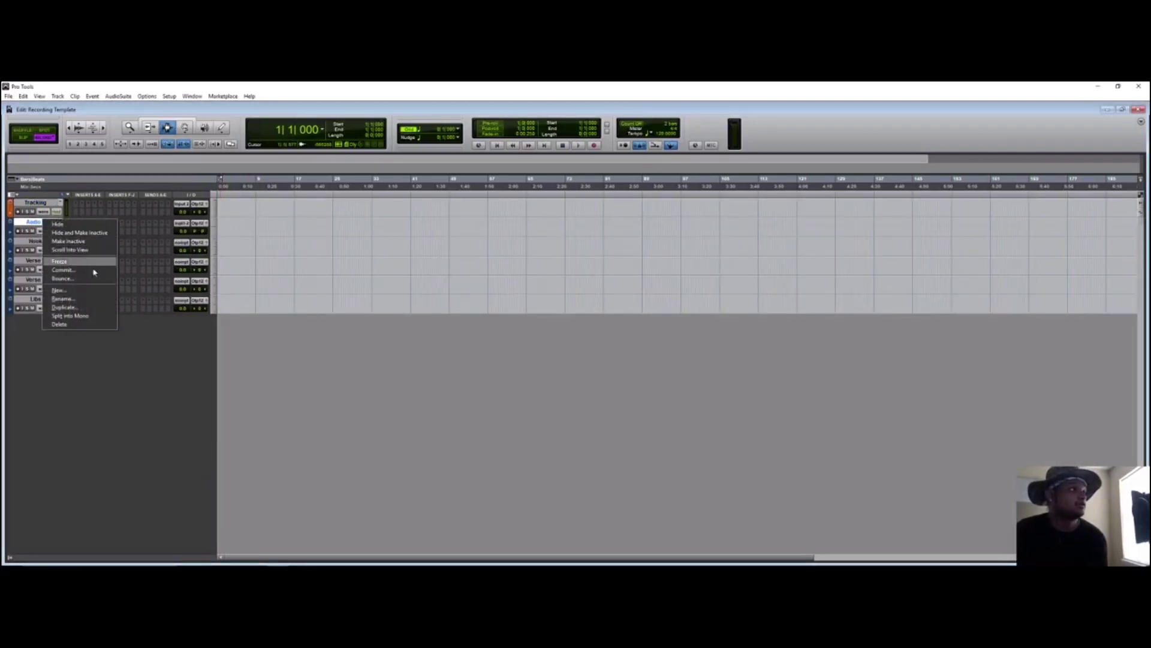
{"action": "left_click", "coordinate": [85, 300]}
{"action": "type", "text": "Bea"}
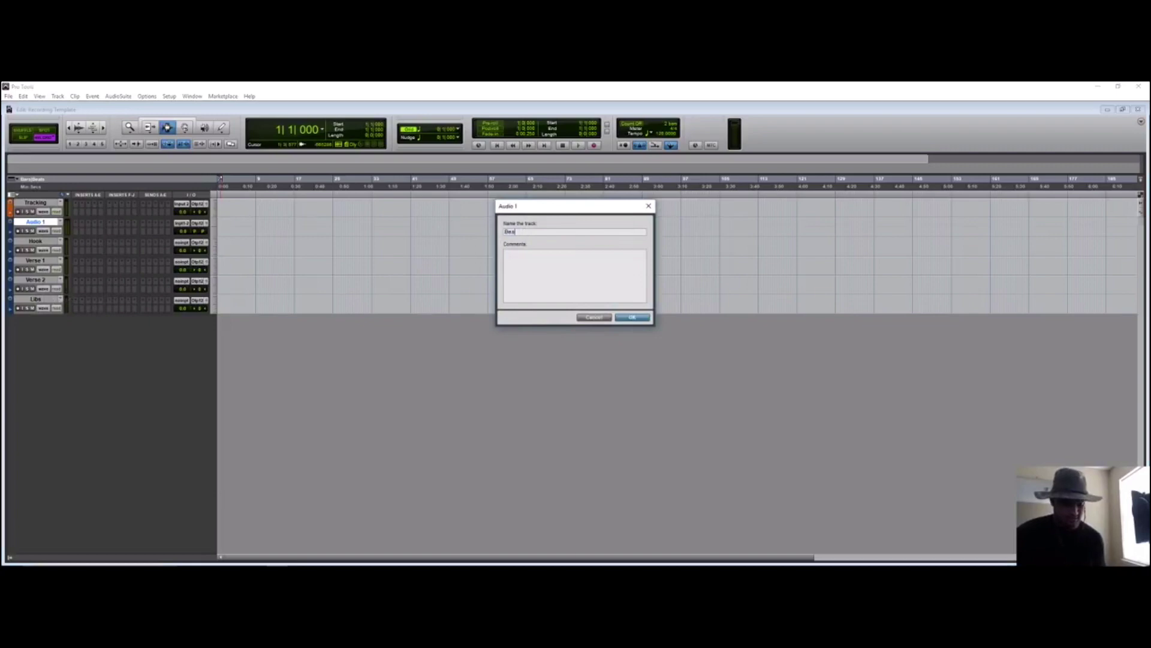
{"action": "type", "text": "t"}
{"action": "key", "text": "Return"}
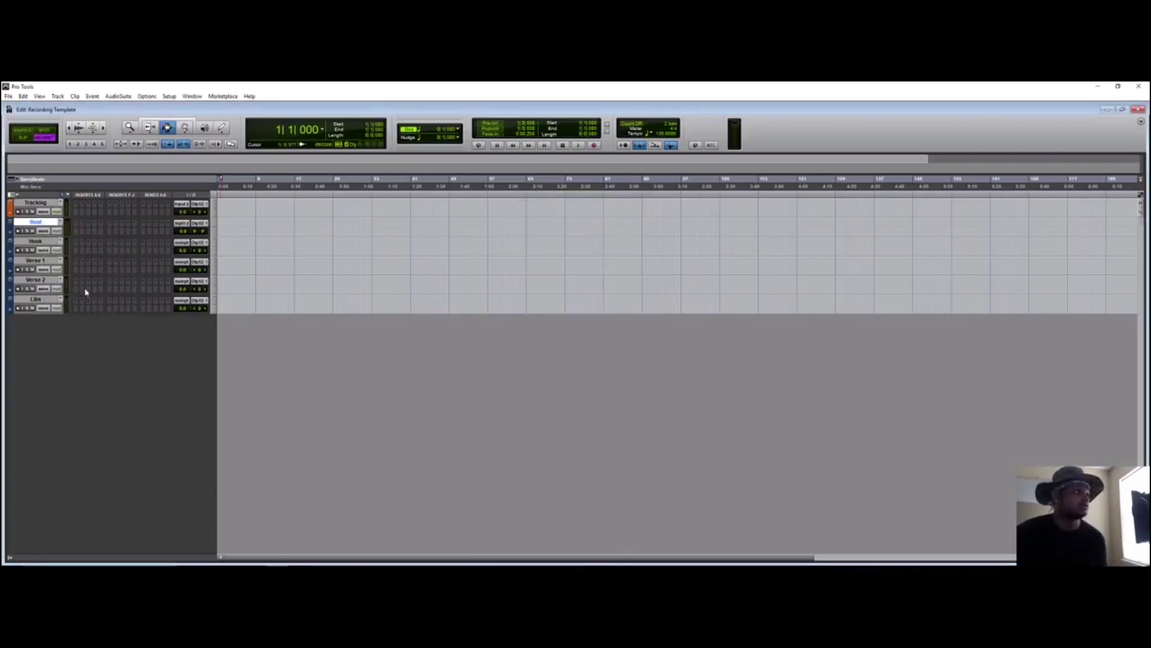
Step: Change the Beat track's color to green and move the track above Tracking
{"action": "double_click", "coordinate": [11, 231]}
{"action": "left_click", "coordinate": [159, 326]}
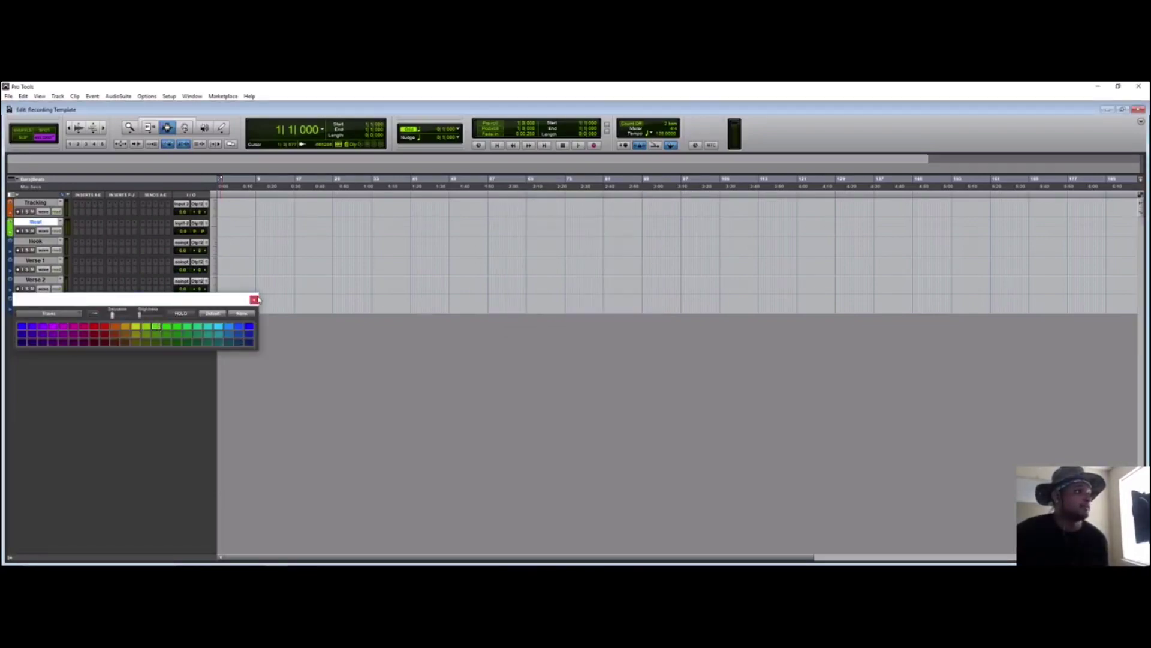
{"action": "left_click", "coordinate": [255, 299]}
{"action": "left_click_drag", "start_coordinate": [33, 220], "coordinate": [31, 204]}
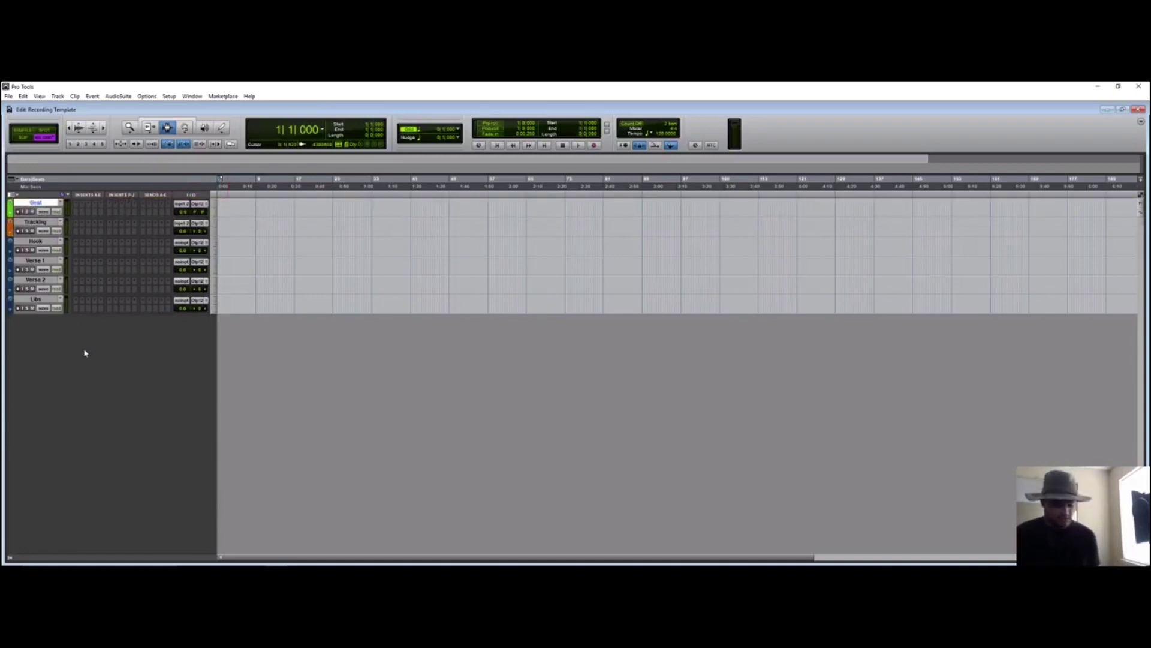
Step: Create four stereo aux input tracks and move them below the Libs track
{"action": "key", "text": "ctrl+shift+n"}
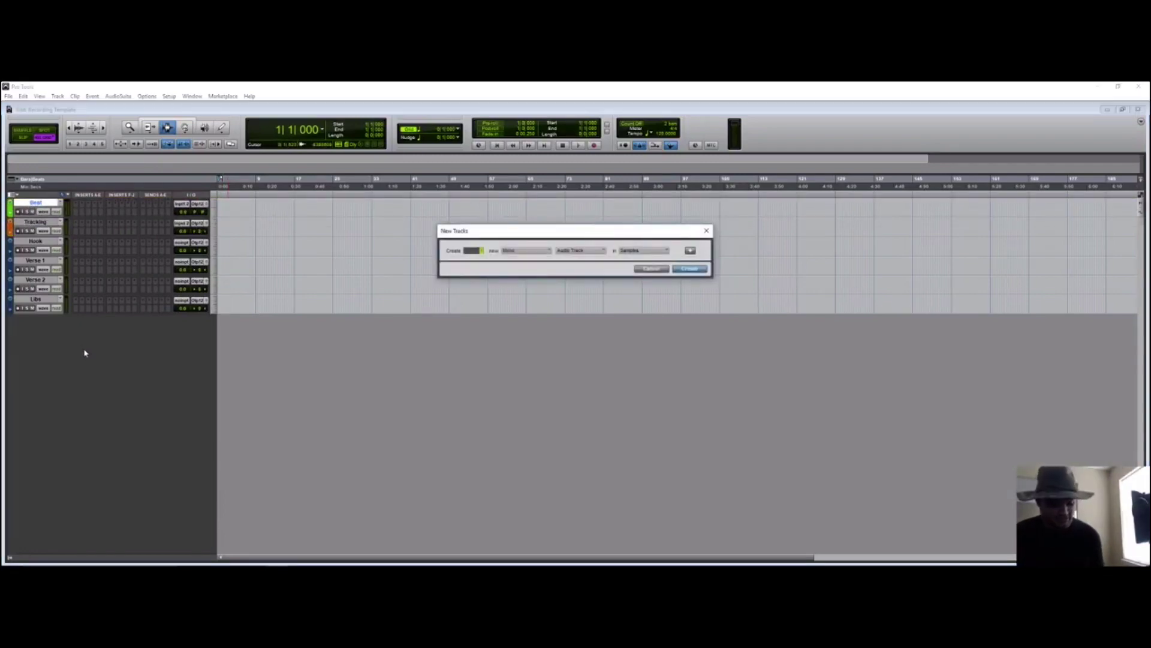
{"action": "left_click", "coordinate": [525, 250]}
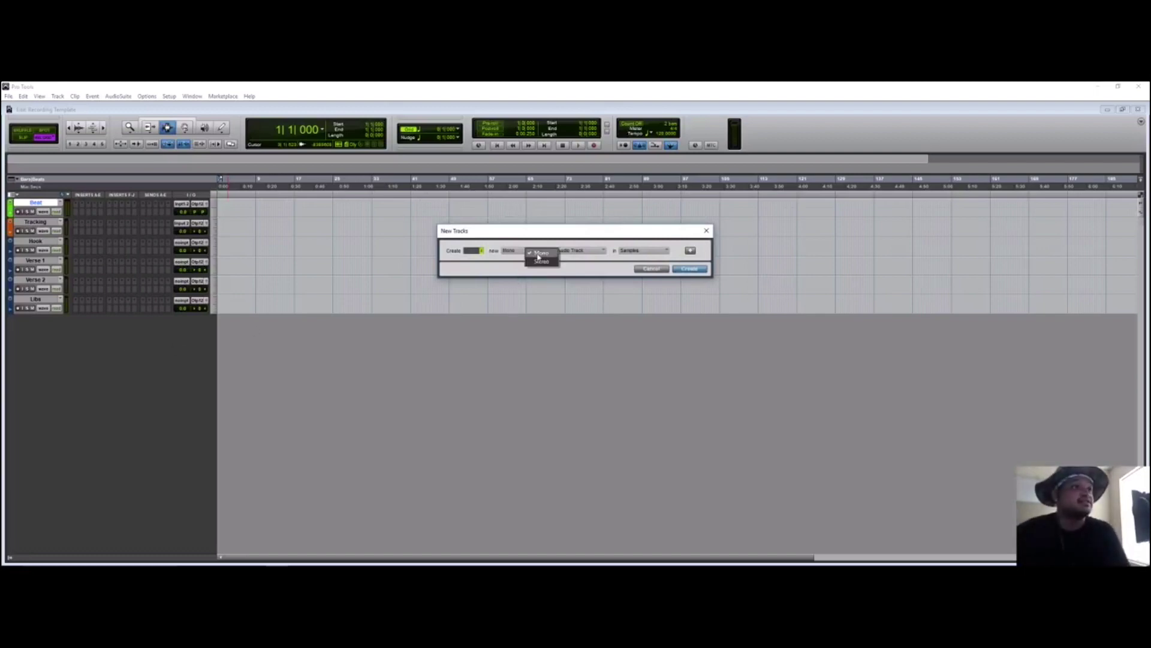
{"action": "left_click", "coordinate": [542, 262]}
{"action": "left_click", "coordinate": [580, 250]}
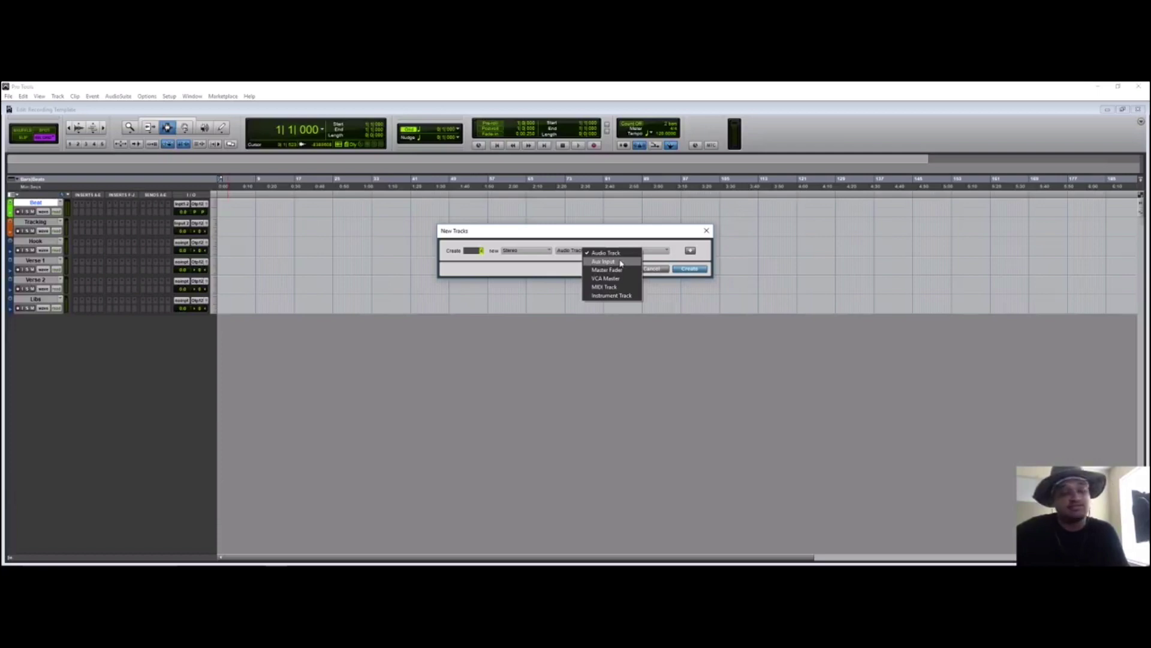
{"action": "left_click", "coordinate": [620, 262]}
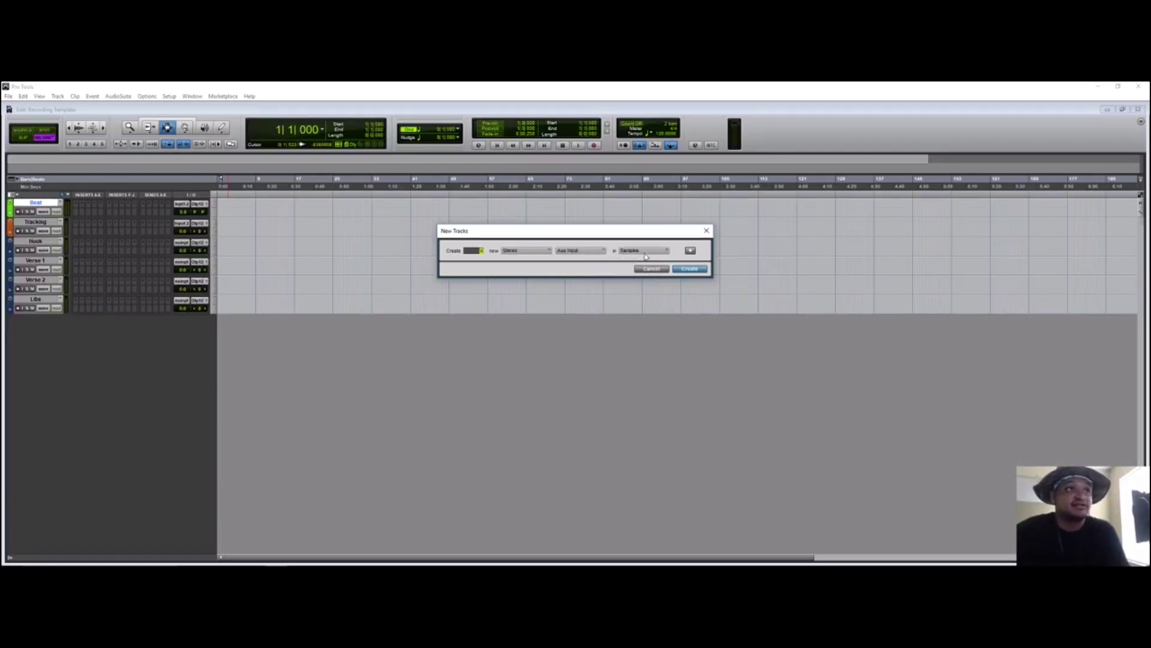
{"action": "left_click", "coordinate": [690, 269]}
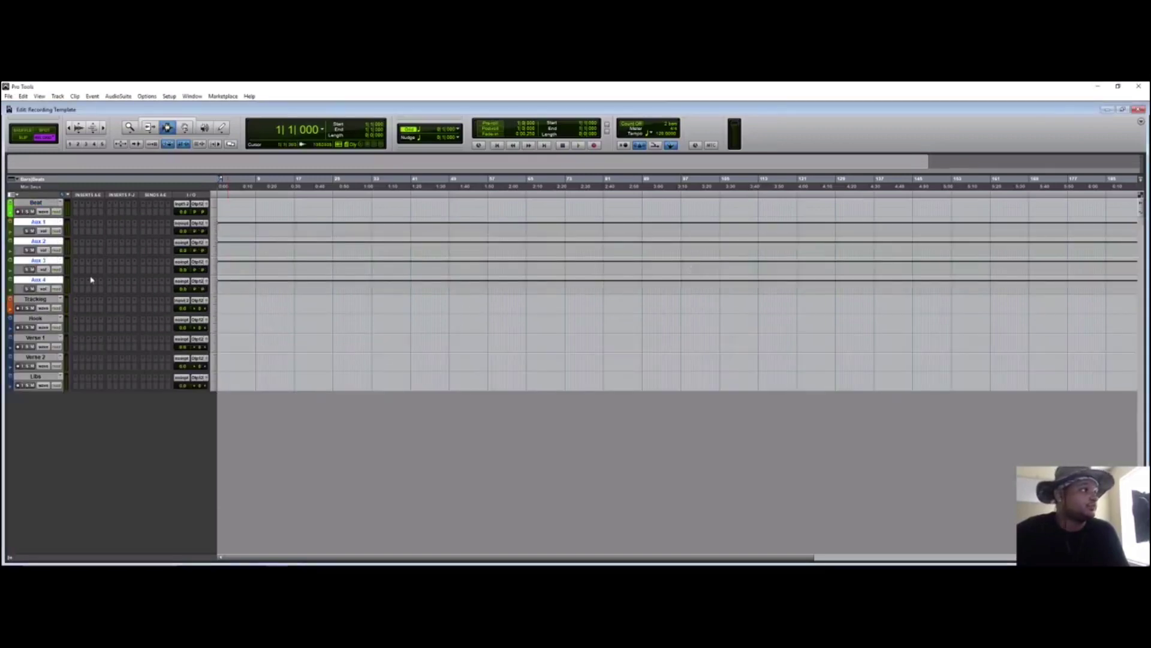
{"action": "left_click_drag", "start_coordinate": [36, 222], "coordinate": [45, 375]}
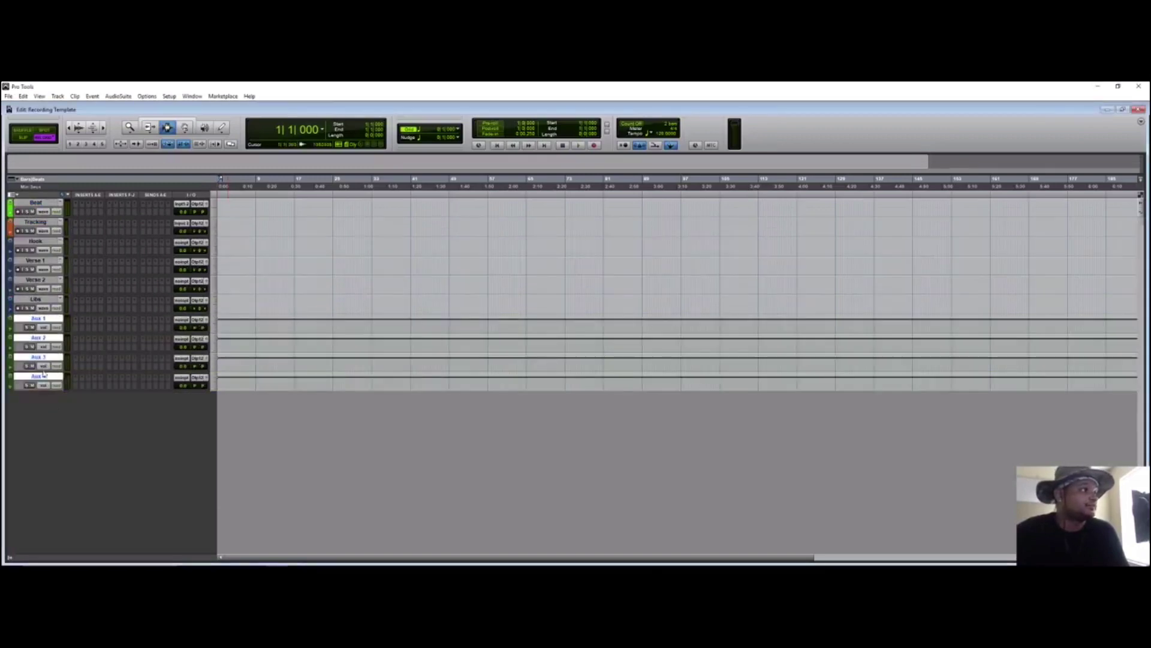
Step: Rename the four new aux tracks Verb, Delay, FX1 and FX2
{"action": "right_click", "coordinate": [41, 319]}
{"action": "left_click", "coordinate": [108, 395]}
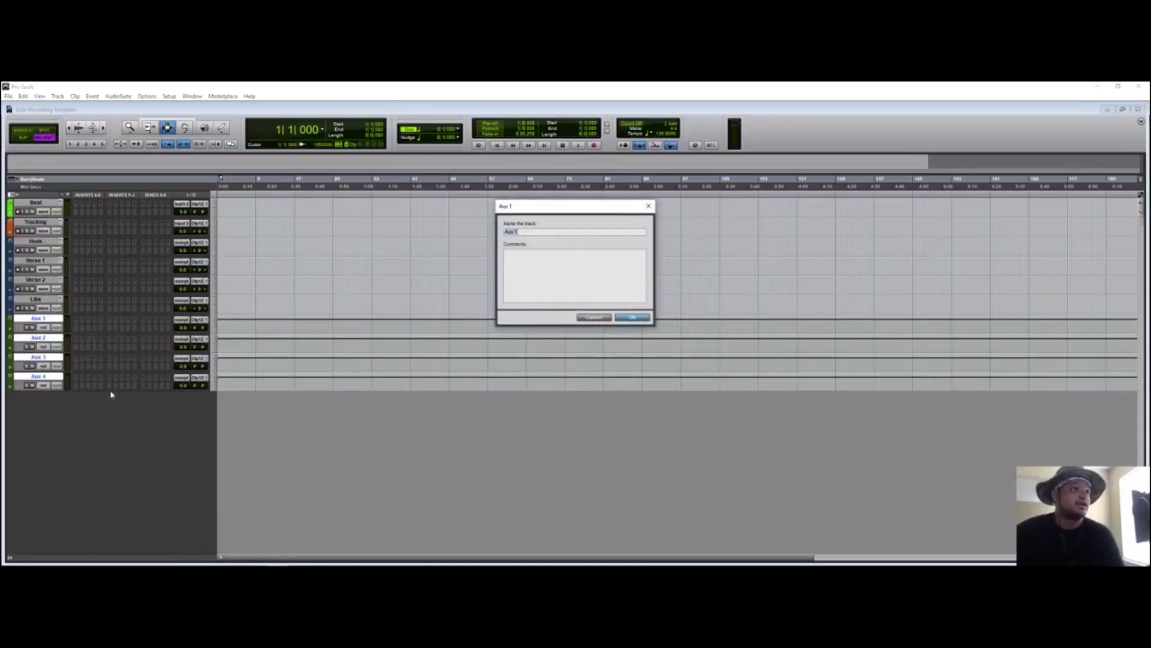
{"action": "type", "text": "Verb"}
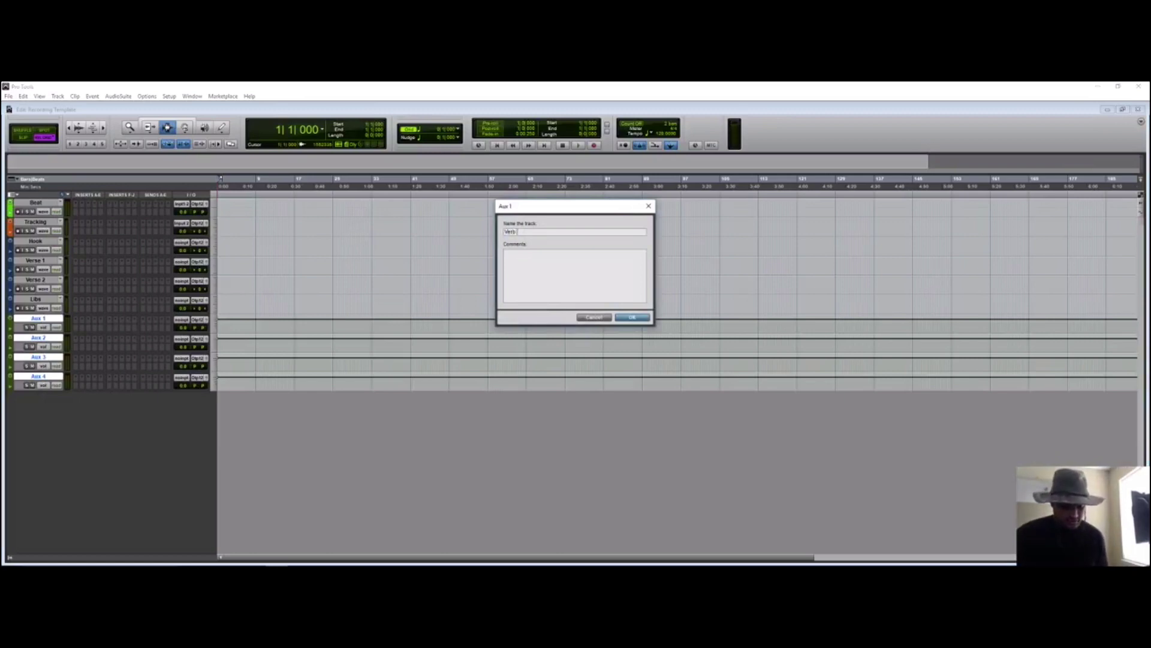
{"action": "key", "text": "ctrl+Right"}
{"action": "type", "text": "Dela"}
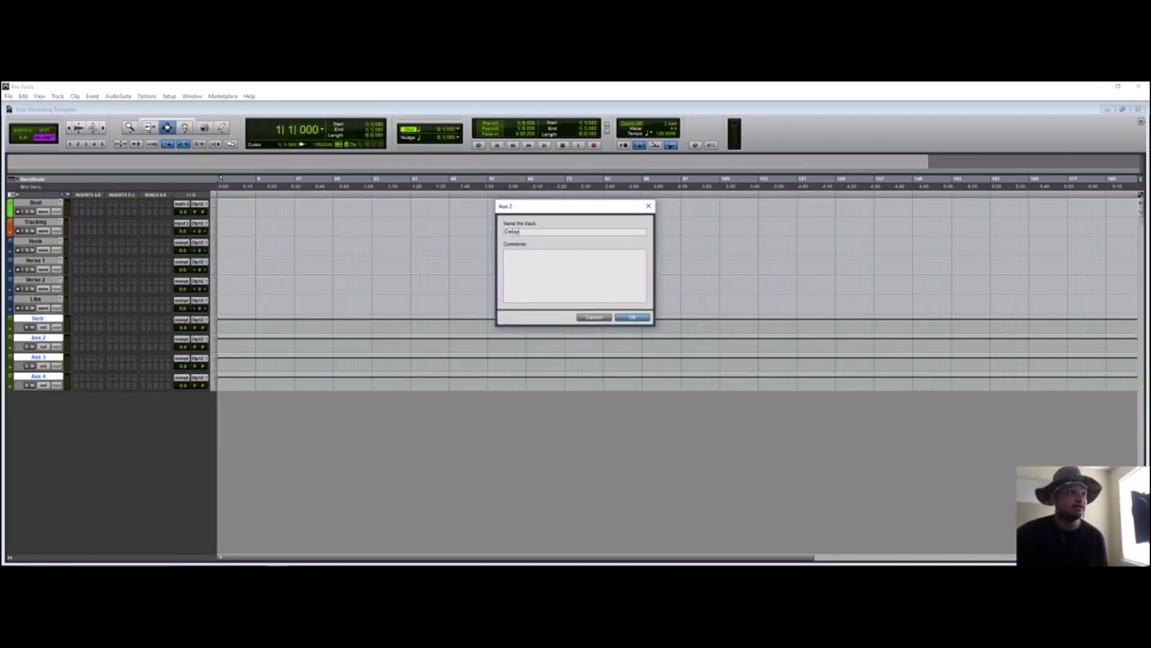
{"action": "type", "text": "y"}
{"action": "key", "text": "ctrl+Right"}
{"action": "type", "text": "FX"}
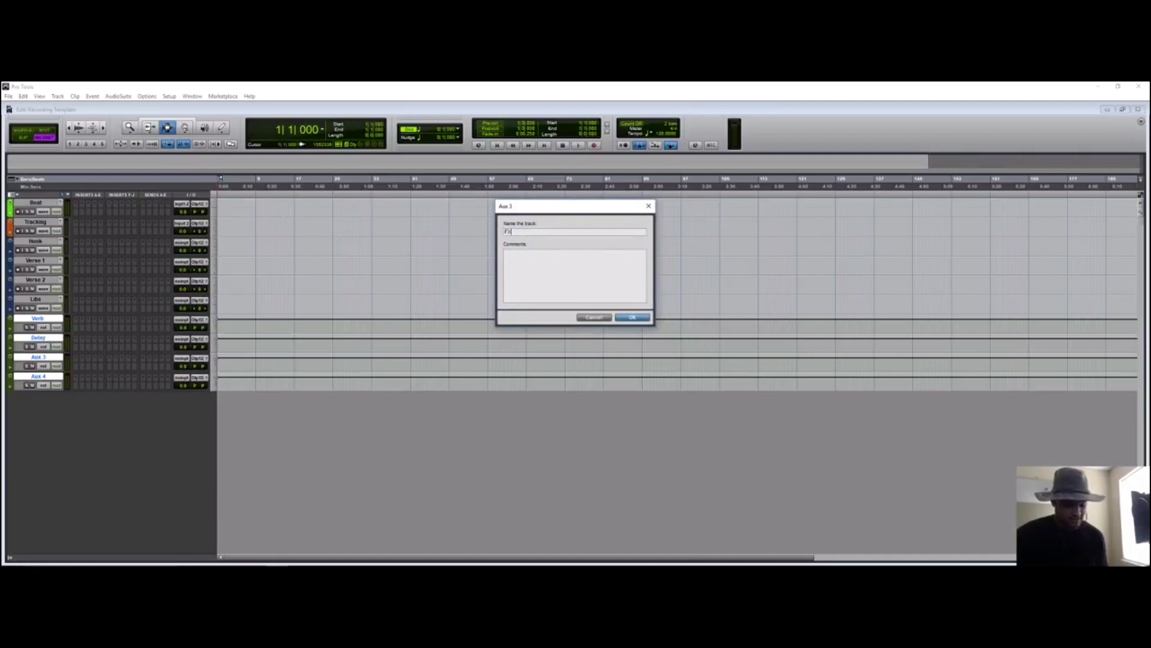
{"action": "type", "text": "1"}
{"action": "key", "text": "ctrl+Right"}
{"action": "type", "text": "FX2"}
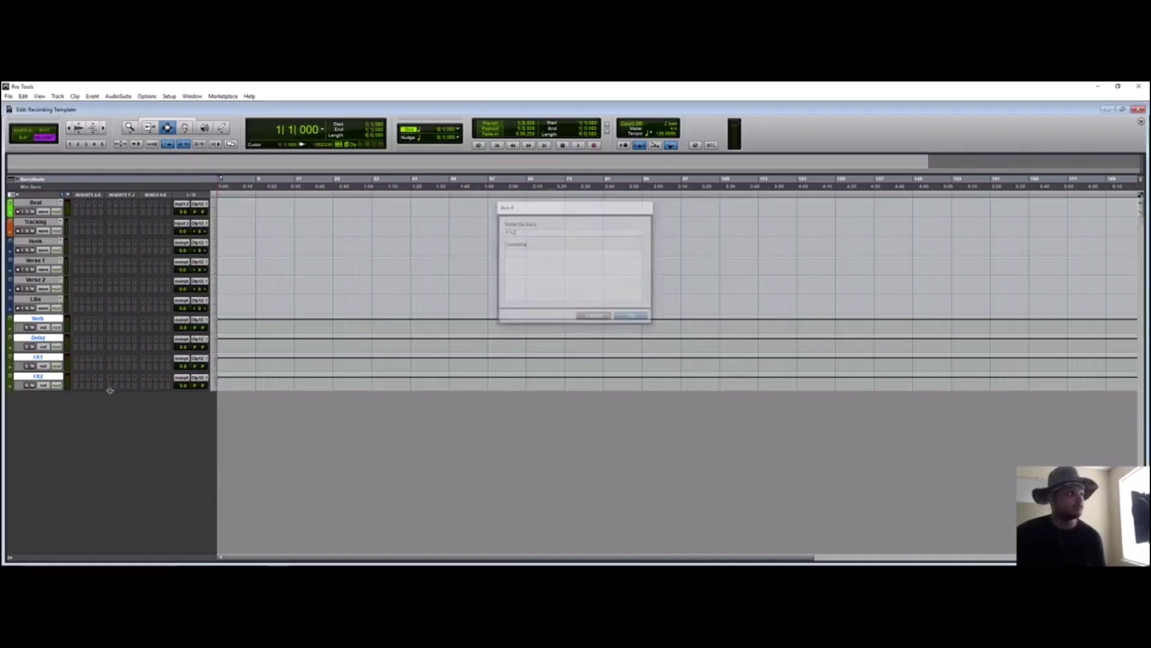
{"action": "key", "text": "Return"}
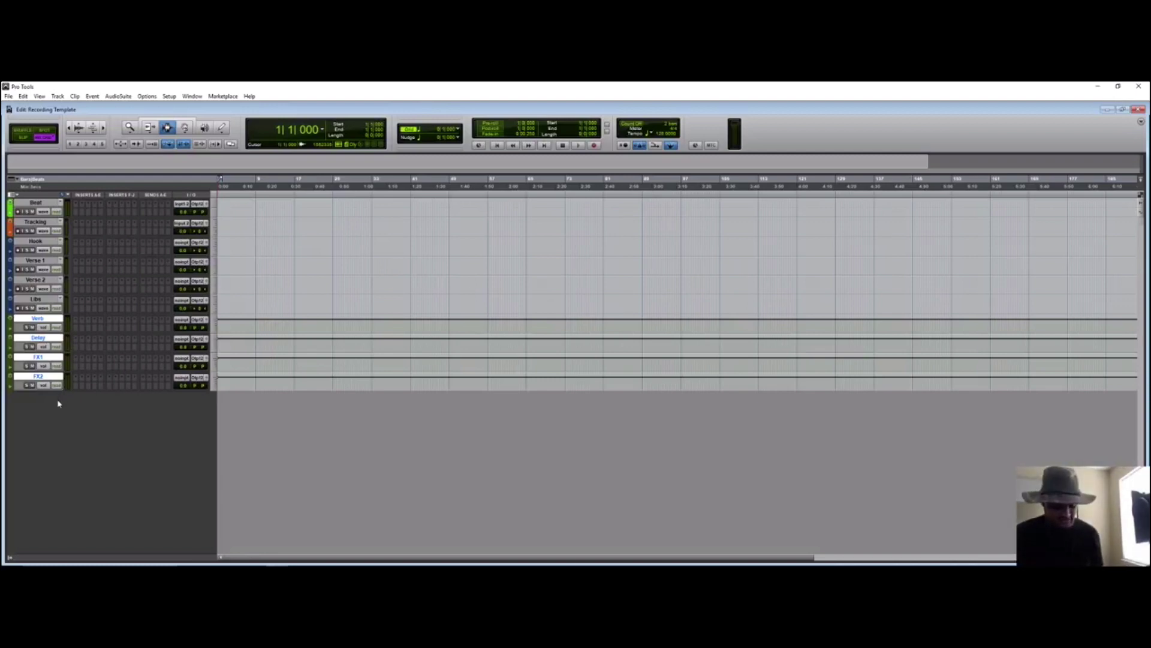
Step: Create four more stereo aux input tracks below FX2 and set their track color to yellow
{"action": "key", "text": "ctrl+shift+n"}
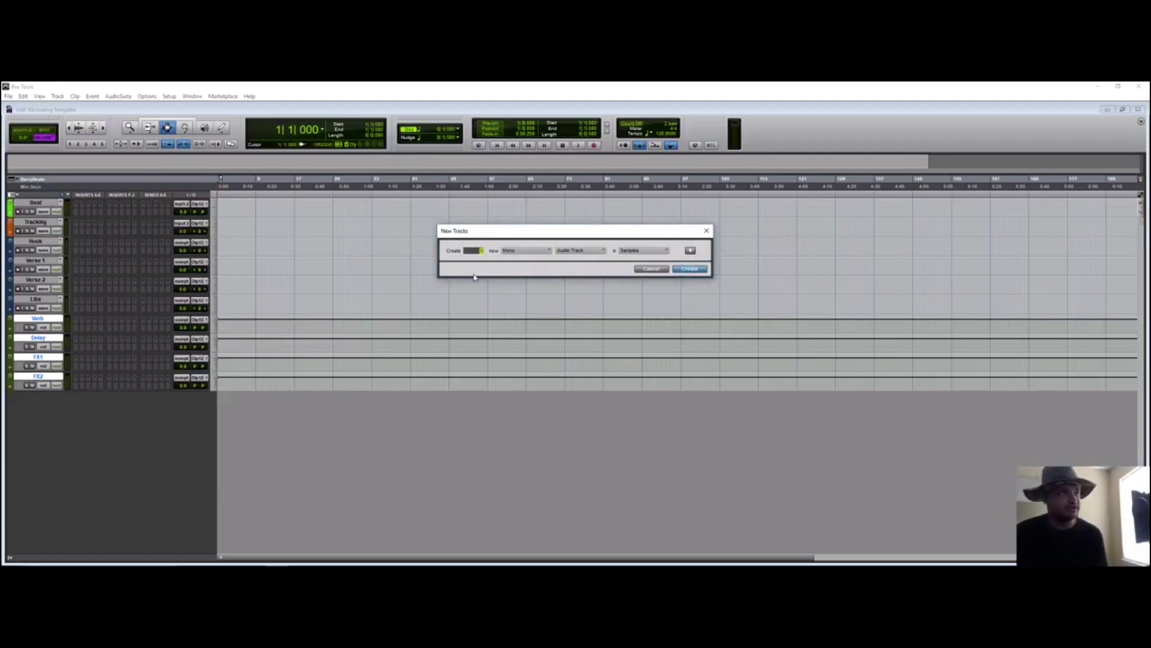
{"action": "left_click", "coordinate": [516, 251]}
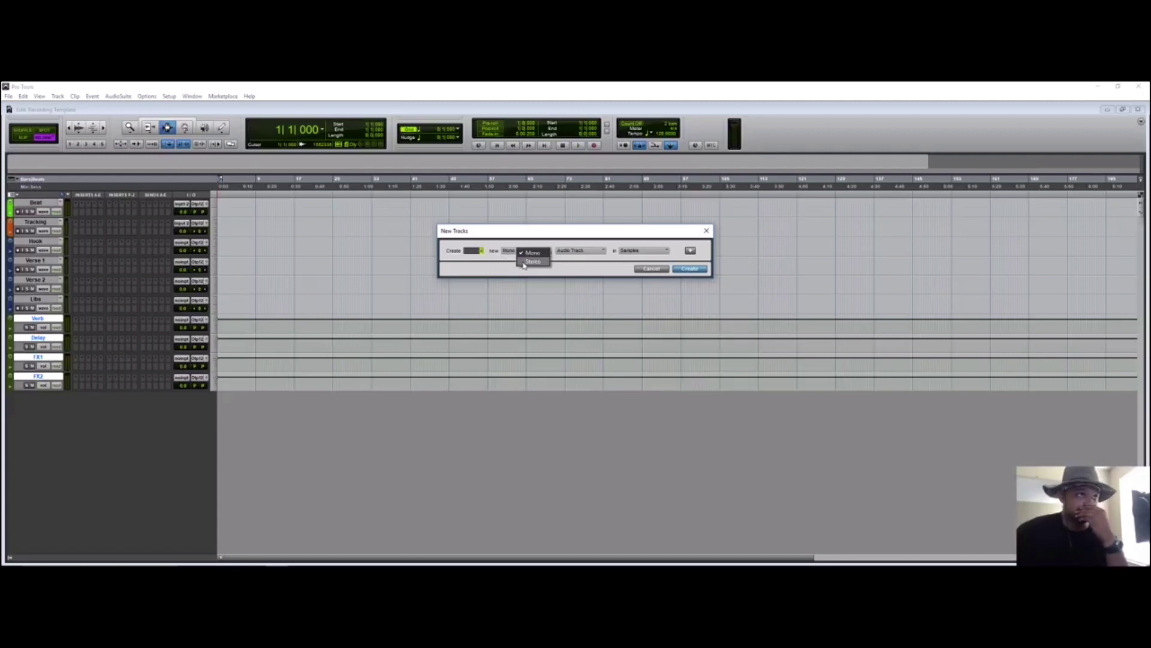
{"action": "left_click", "coordinate": [526, 261]}
{"action": "left_click", "coordinate": [590, 252]}
{"action": "left_click", "coordinate": [609, 261]}
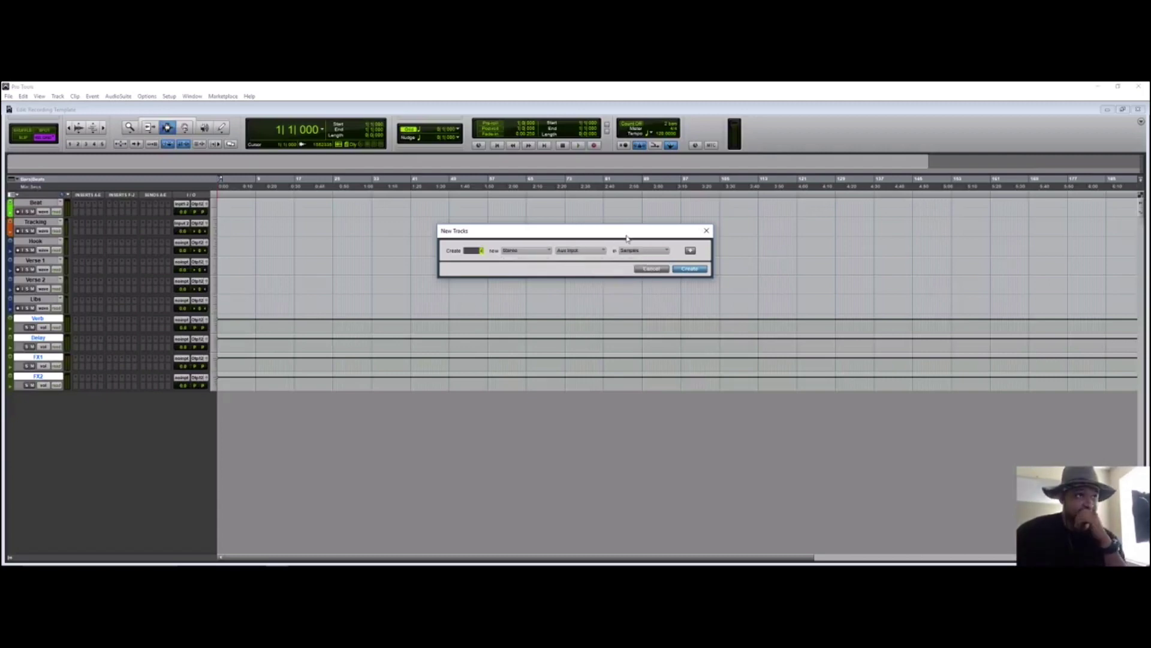
{"action": "left_click", "coordinate": [689, 269]}
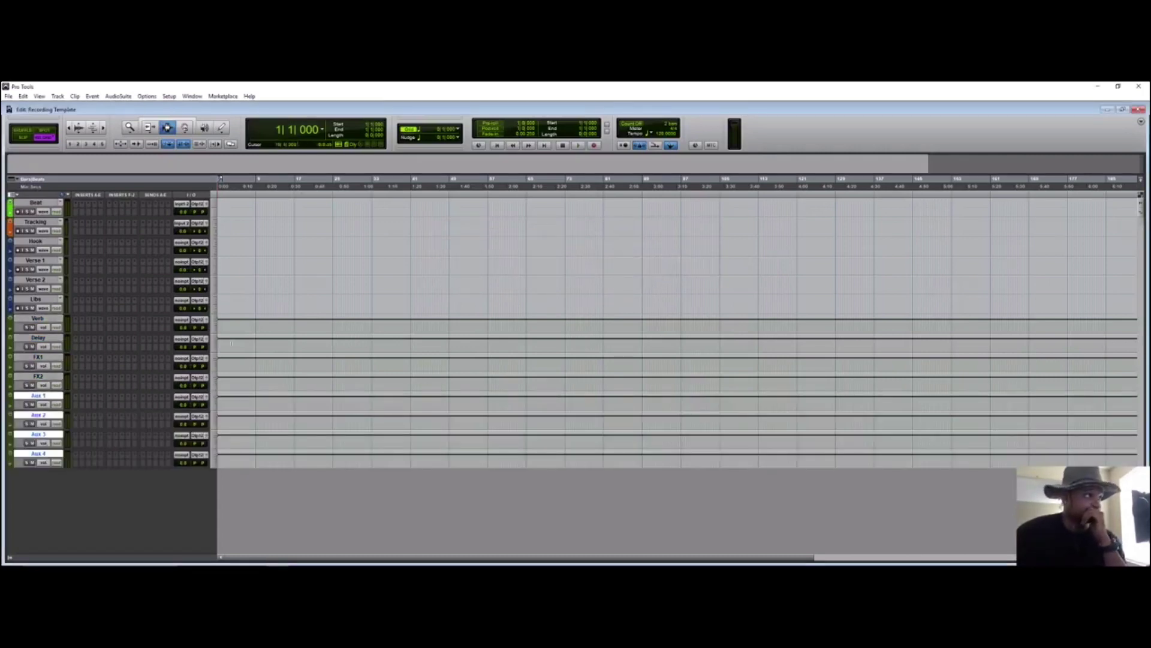
{"action": "double_click", "coordinate": [12, 405]}
{"action": "left_click", "coordinate": [138, 327]}
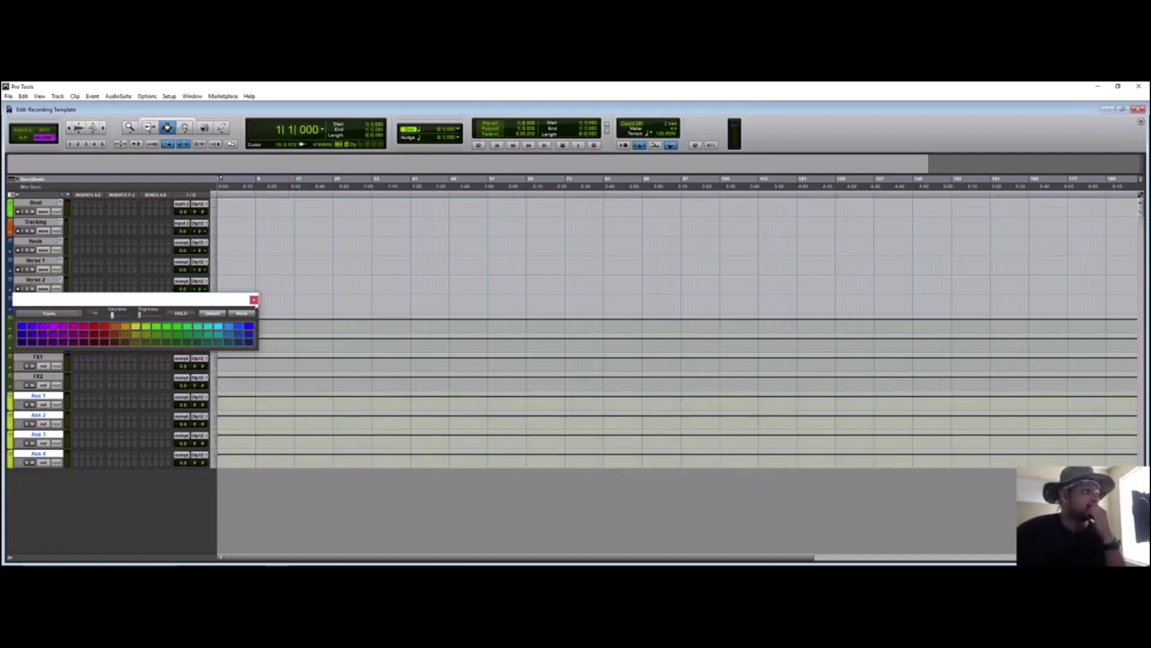
{"action": "left_click", "coordinate": [254, 300]}
Step: Rename the four yellow aux tracks Hook Vox, Verse Vox, Lib Vox and All Vox
{"action": "right_click", "coordinate": [40, 396]}
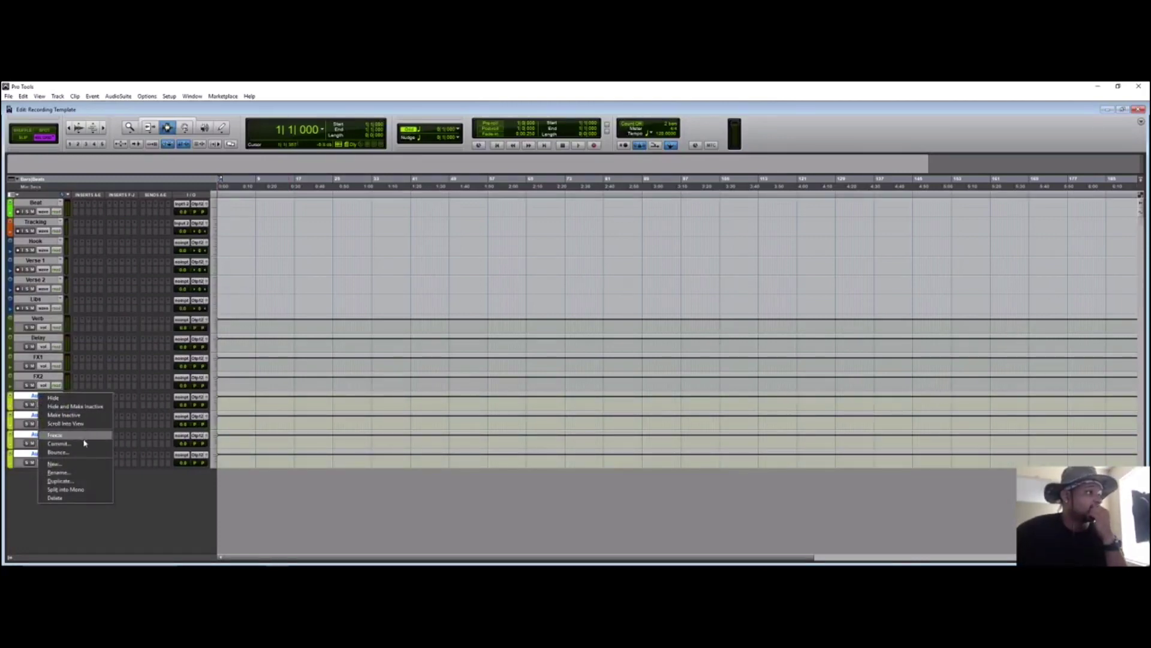
{"action": "left_click", "coordinate": [78, 472]}
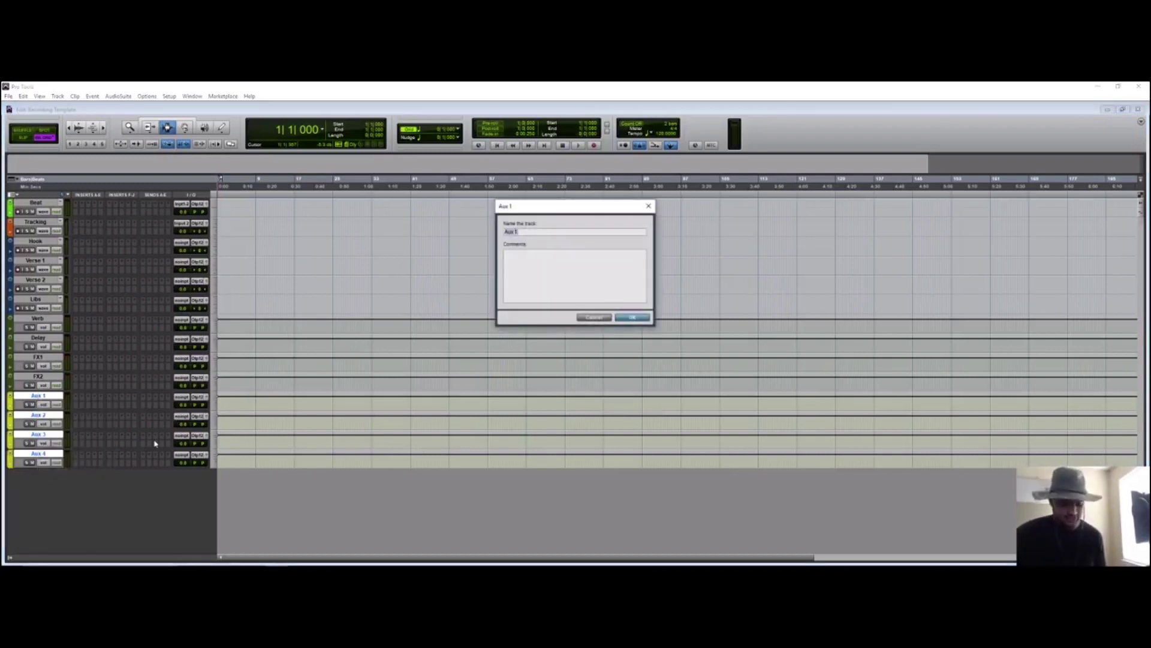
{"action": "type", "text": "Hook V"}
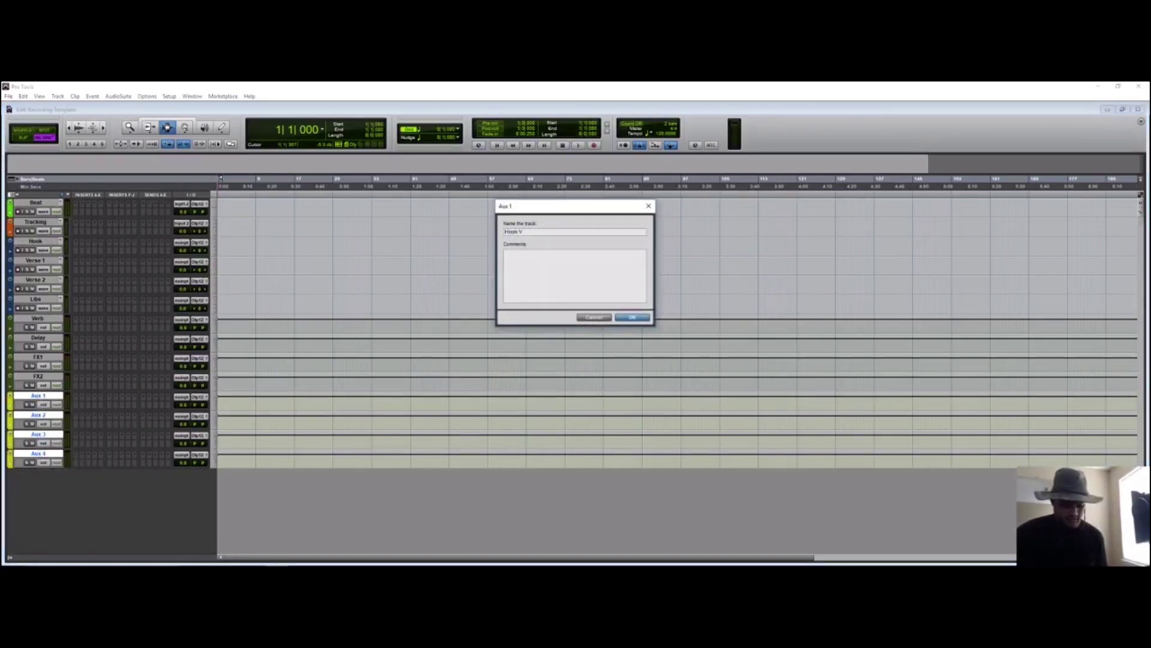
{"action": "type", "text": "ox"}
{"action": "key", "text": "ctrl+Right"}
{"action": "type", "text": "Verse"}
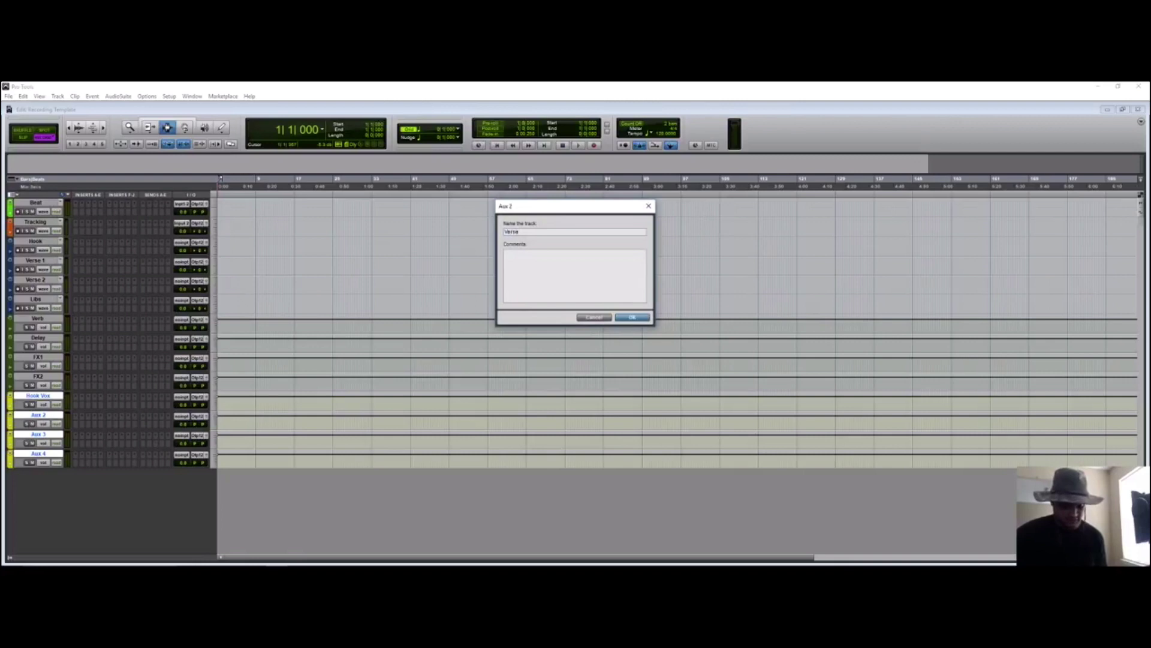
{"action": "type", "text": " Vox"}
{"action": "key", "text": "ctrl+Right"}
{"action": "type", "text": "Lib Vox"}
{"action": "key", "text": "ctrl+Right"}
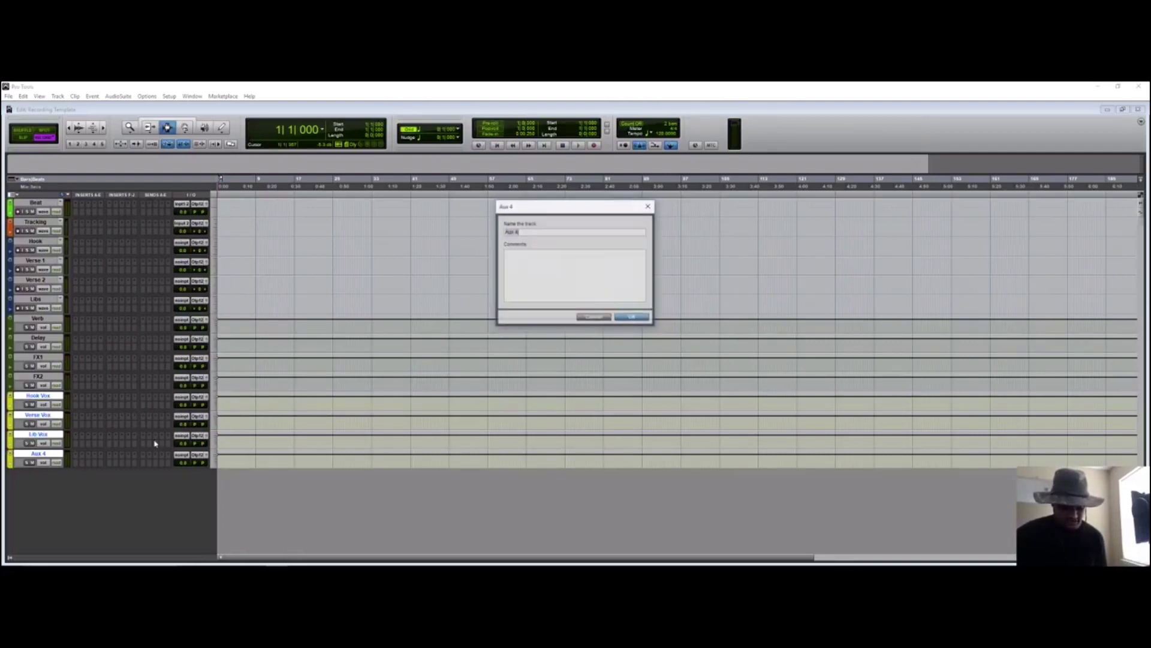
{"action": "type", "text": "All Vox"}
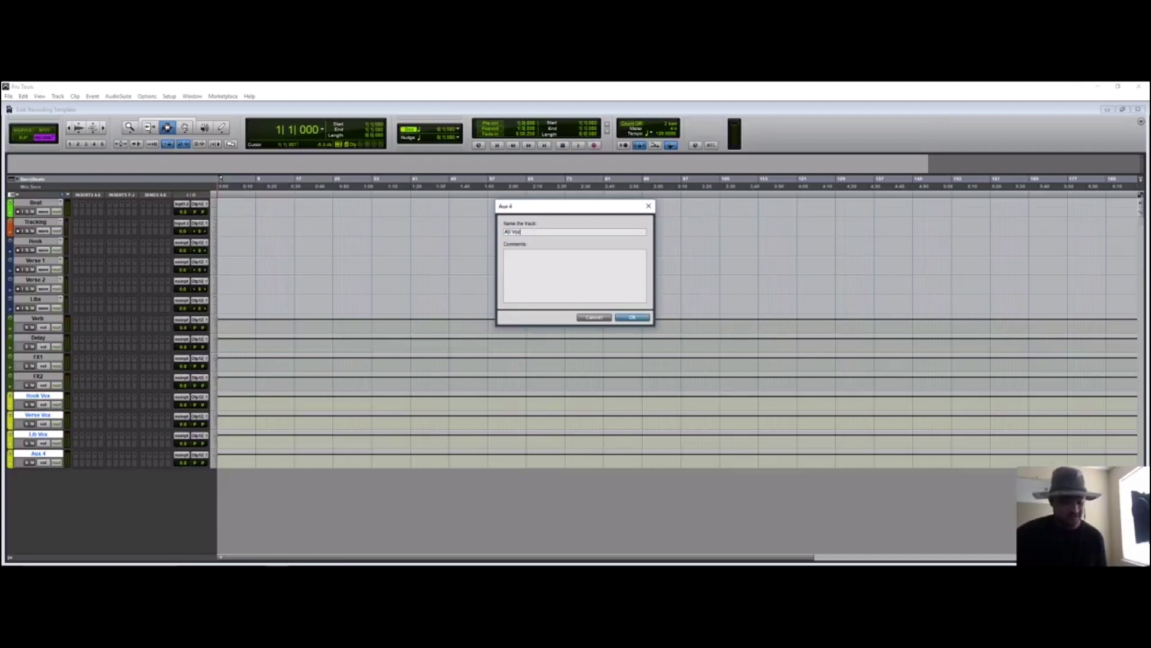
{"action": "key", "text": "Return"}
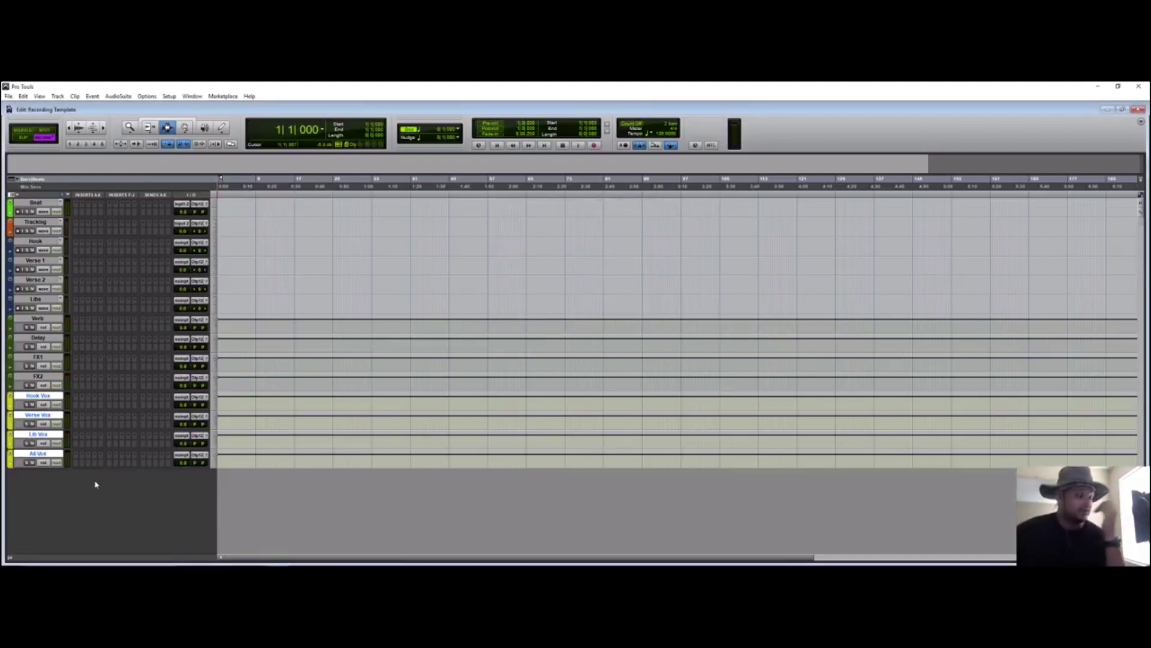
Step: Create two stereo aux input tracks below All Vox and set their track color to golden orange
{"action": "key", "text": "ctrl+shift+n"}
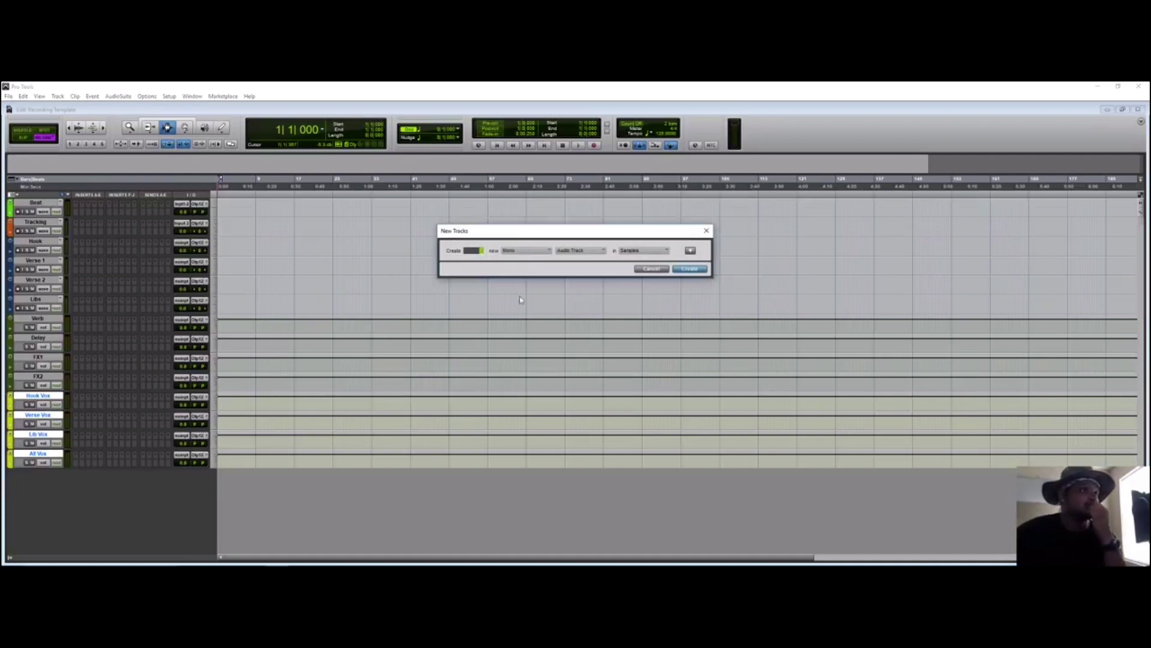
{"action": "left_click", "coordinate": [540, 250]}
{"action": "left_click", "coordinate": [549, 259]}
{"action": "left_click", "coordinate": [579, 250]}
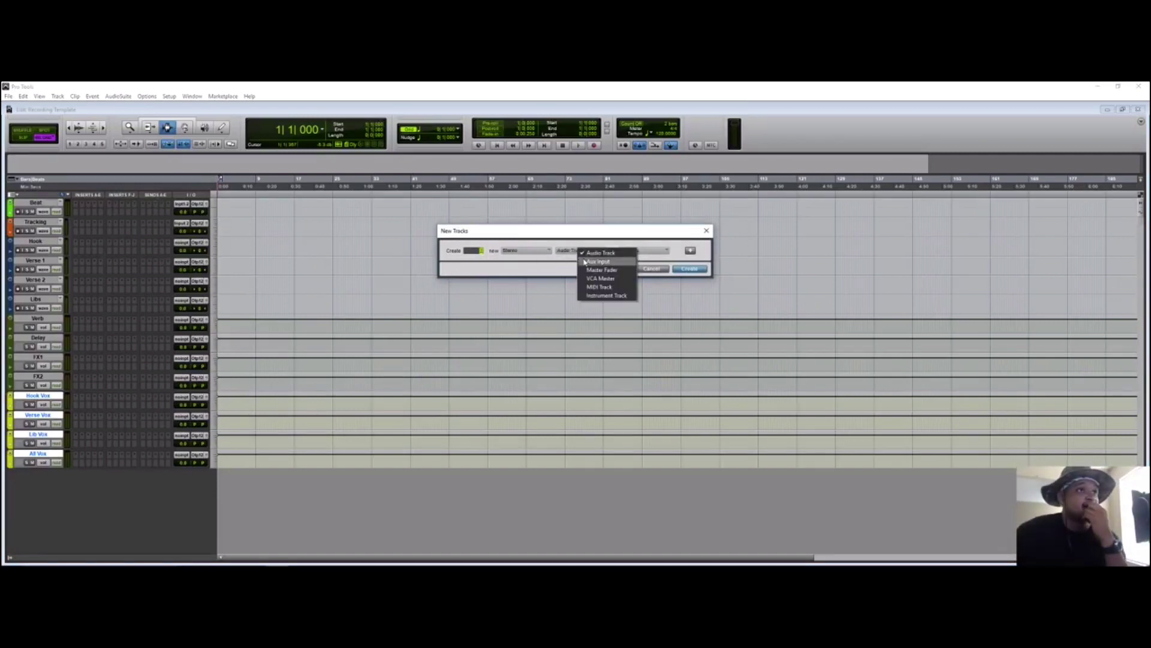
{"action": "left_click", "coordinate": [600, 271]}
{"action": "left_click", "coordinate": [689, 269]}
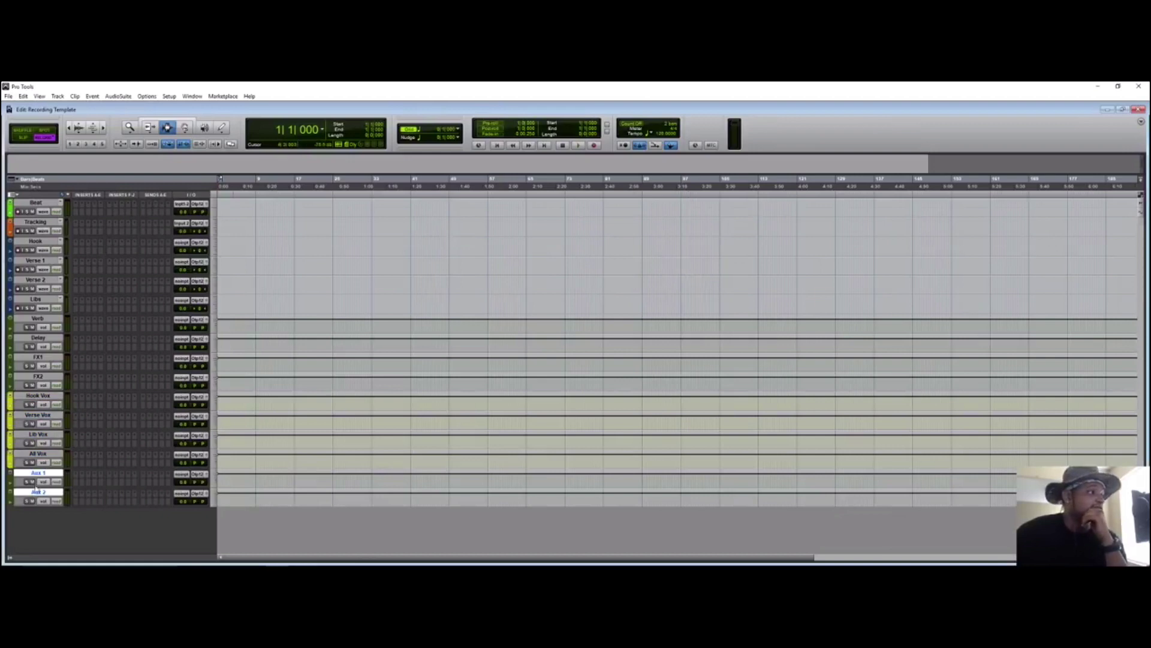
{"action": "double_click", "coordinate": [12, 481]}
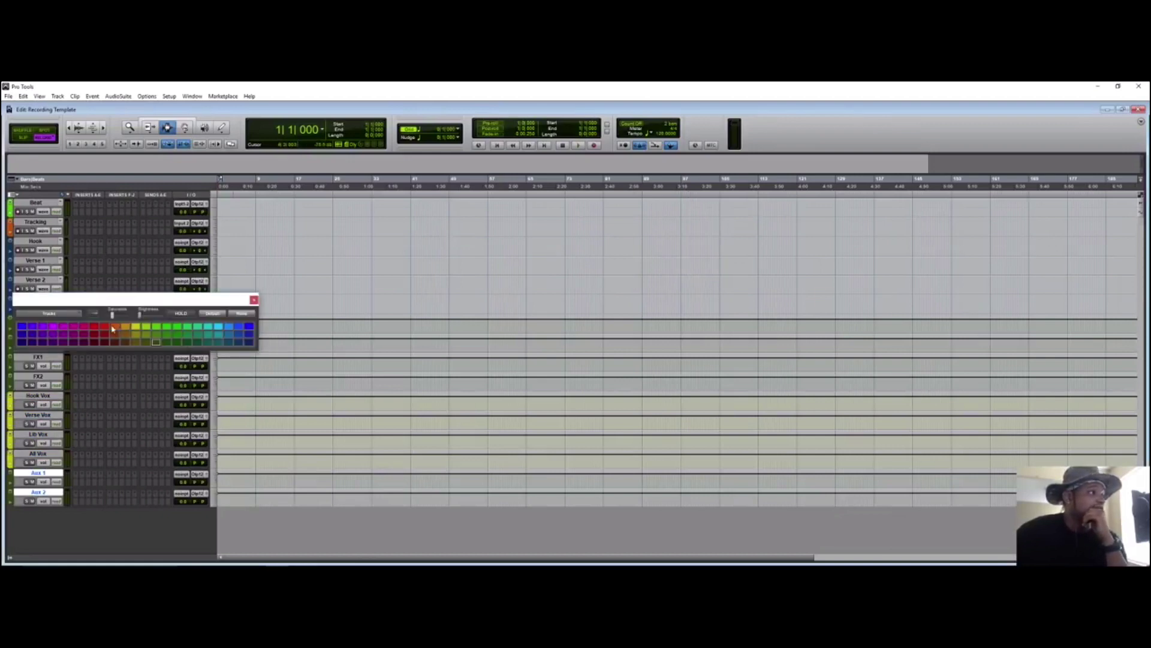
{"action": "left_click", "coordinate": [126, 326]}
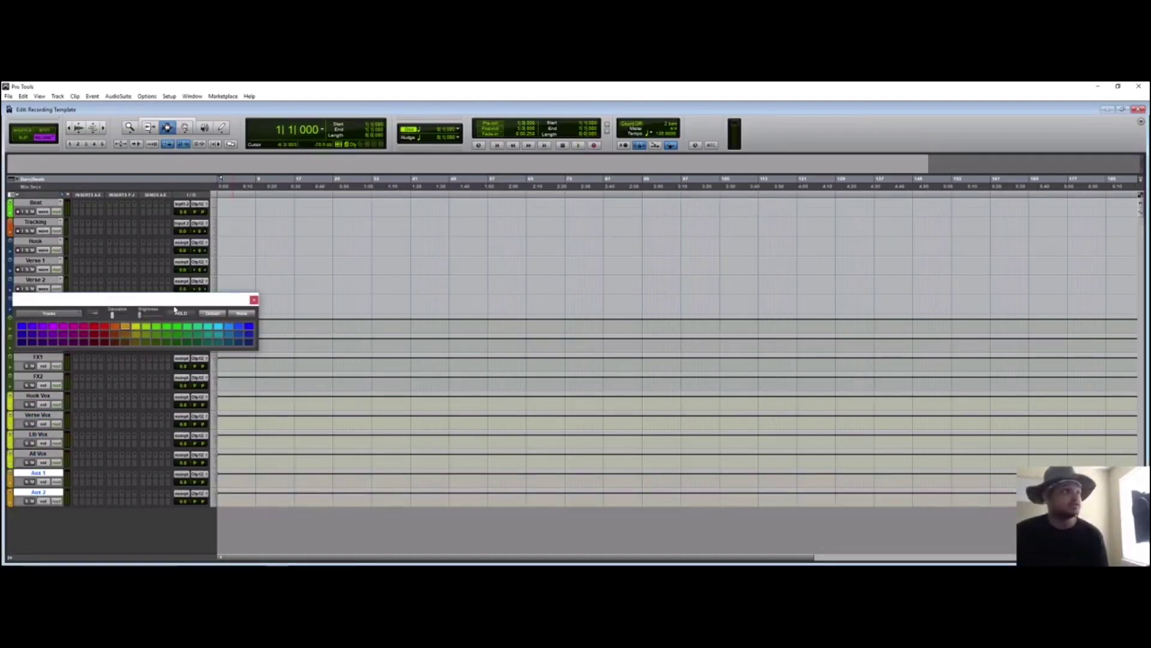
{"action": "left_click", "coordinate": [254, 299]}
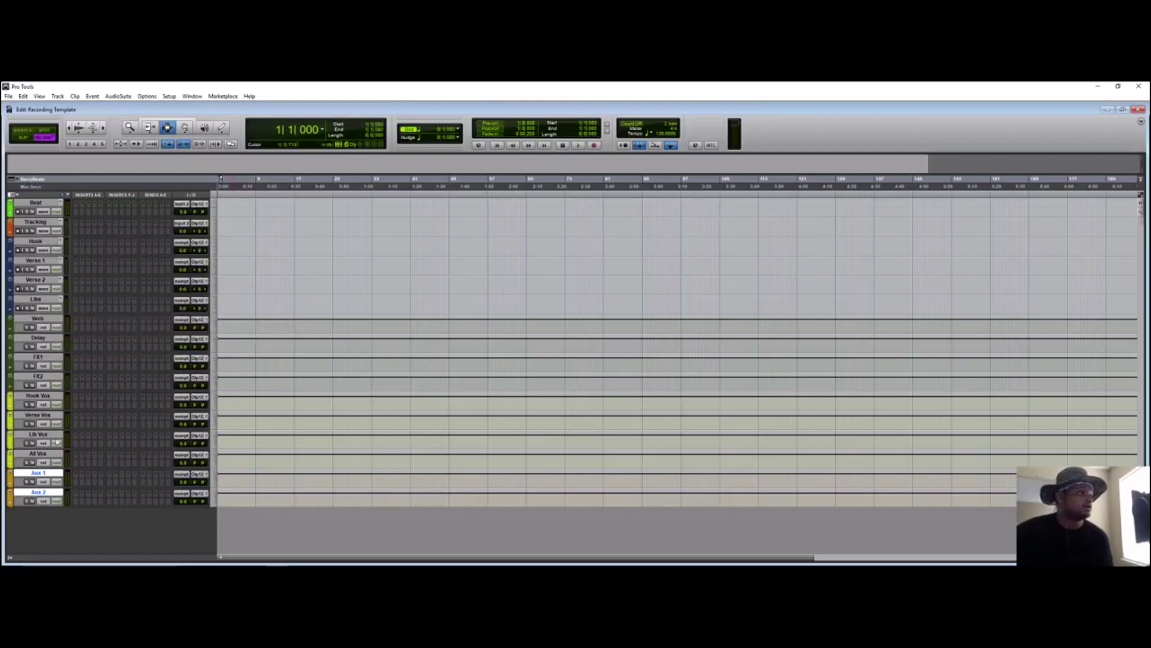
Step: Rename the two golden orange aux tracks Music and Print
{"action": "right_click", "coordinate": [46, 479]}
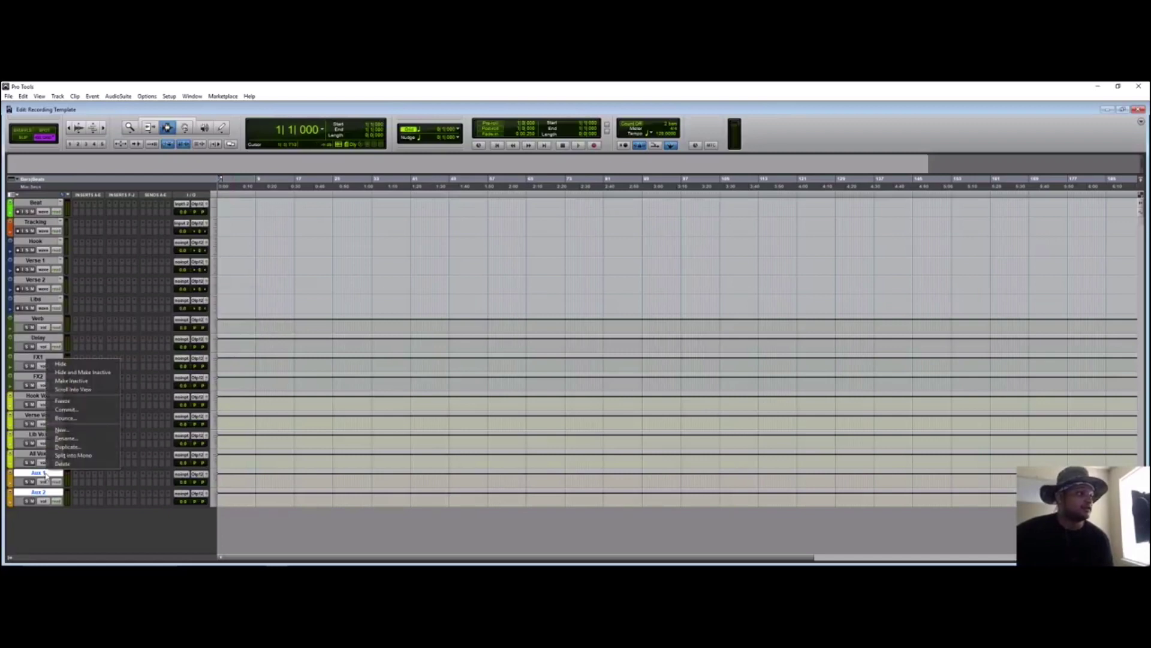
{"action": "left_click", "coordinate": [75, 441]}
{"action": "type", "text": "M"}
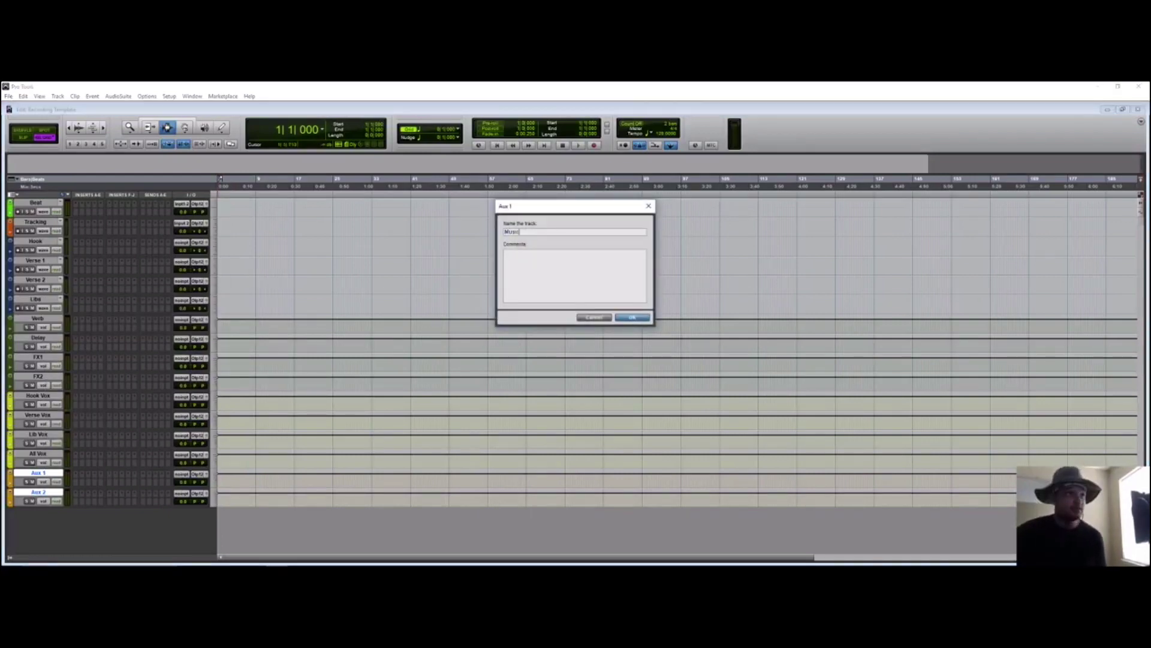
{"action": "type", "text": "usic"}
{"action": "key", "text": "ctrl+Right"}
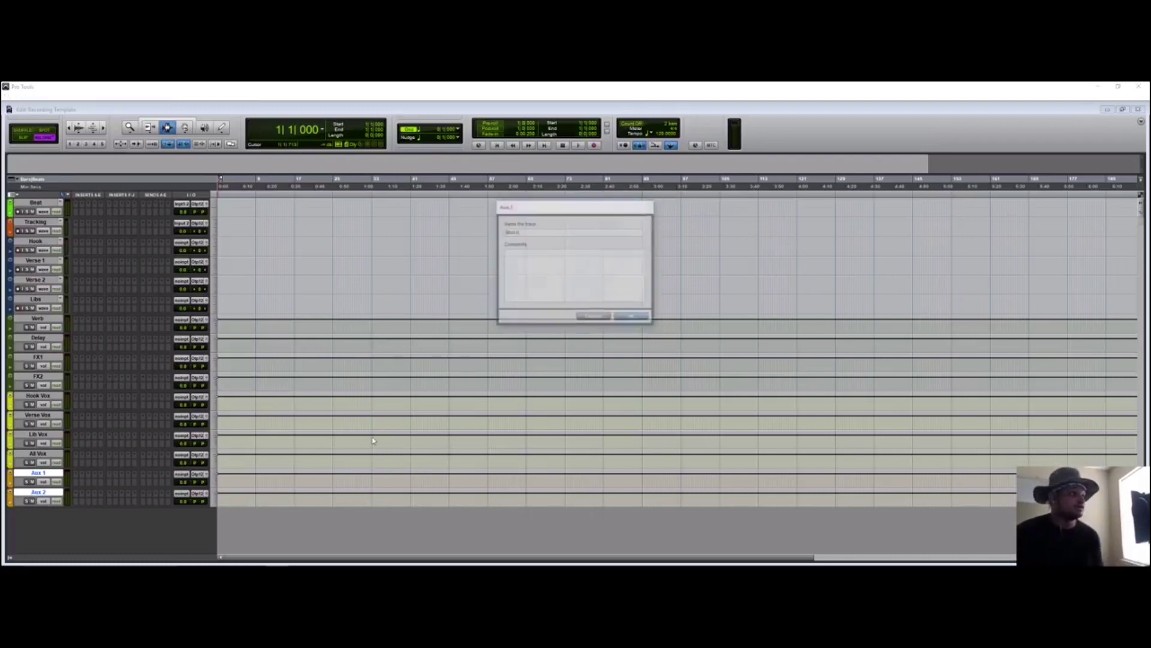
{"action": "type", "text": "Print"}
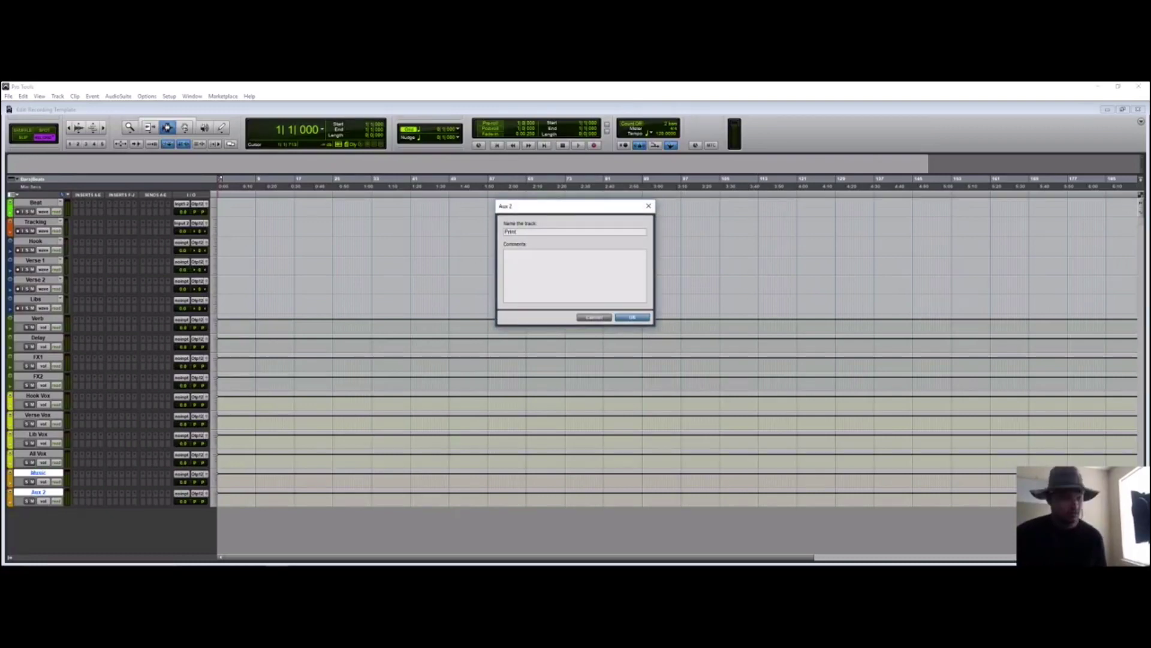
{"action": "key", "text": "Return"}
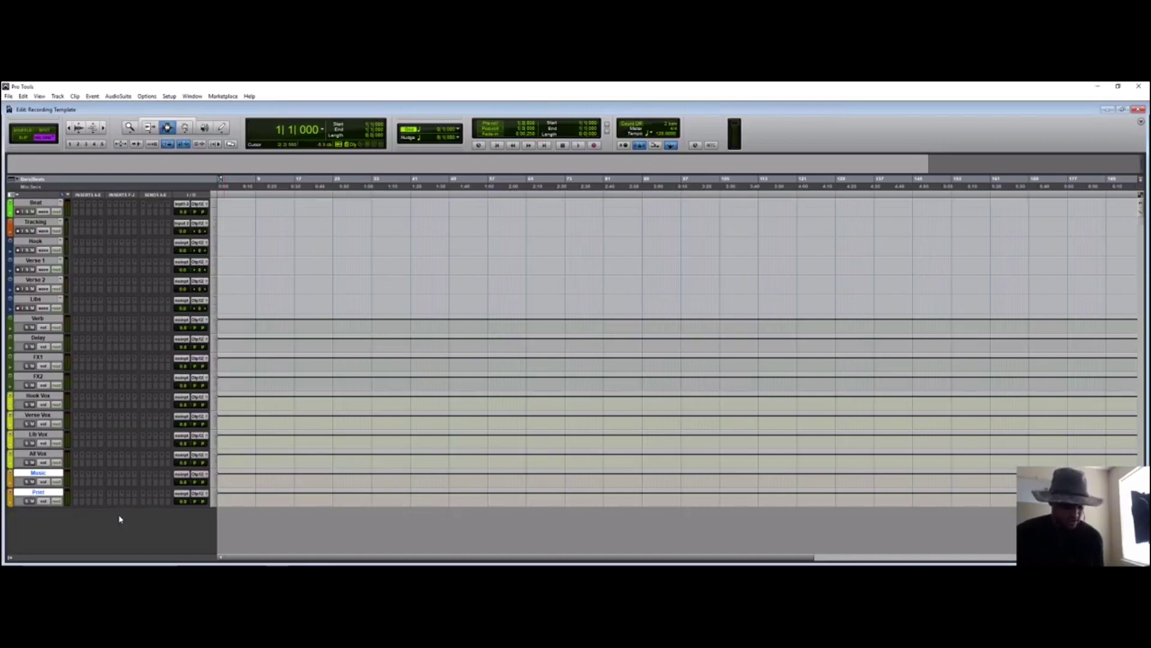
Step: Create one stereo master fader track and move it above the Beat track
{"action": "key", "text": "ctrl+shift+n"}
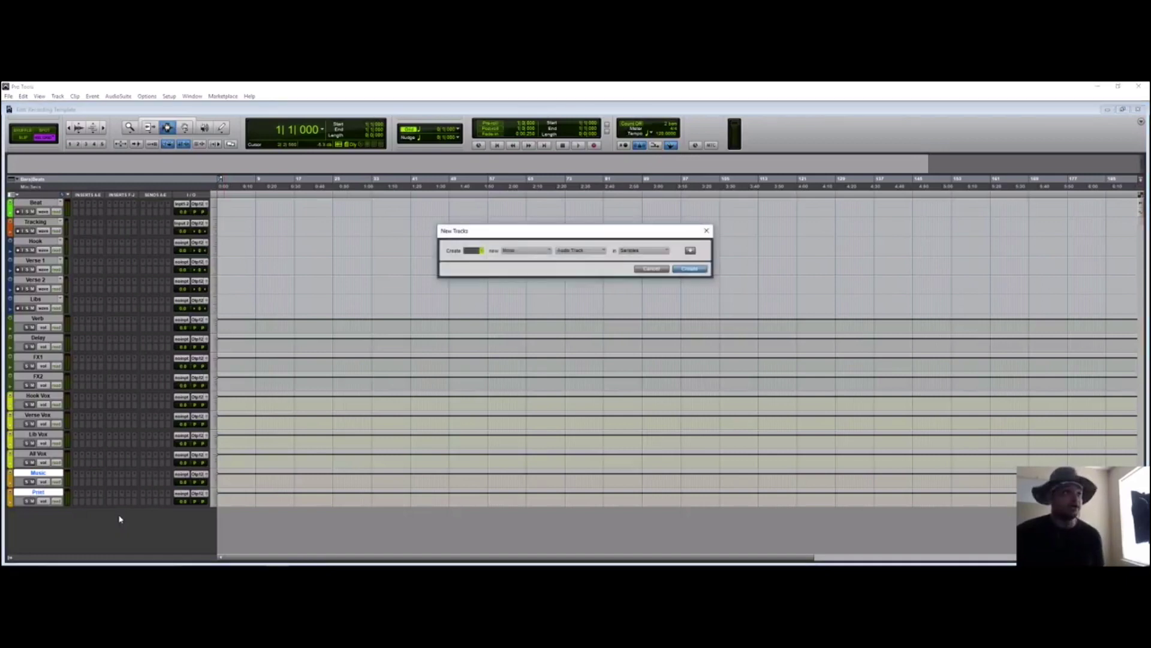
{"action": "left_click", "coordinate": [551, 252]}
{"action": "left_click", "coordinate": [552, 261]}
{"action": "left_click", "coordinate": [585, 251]}
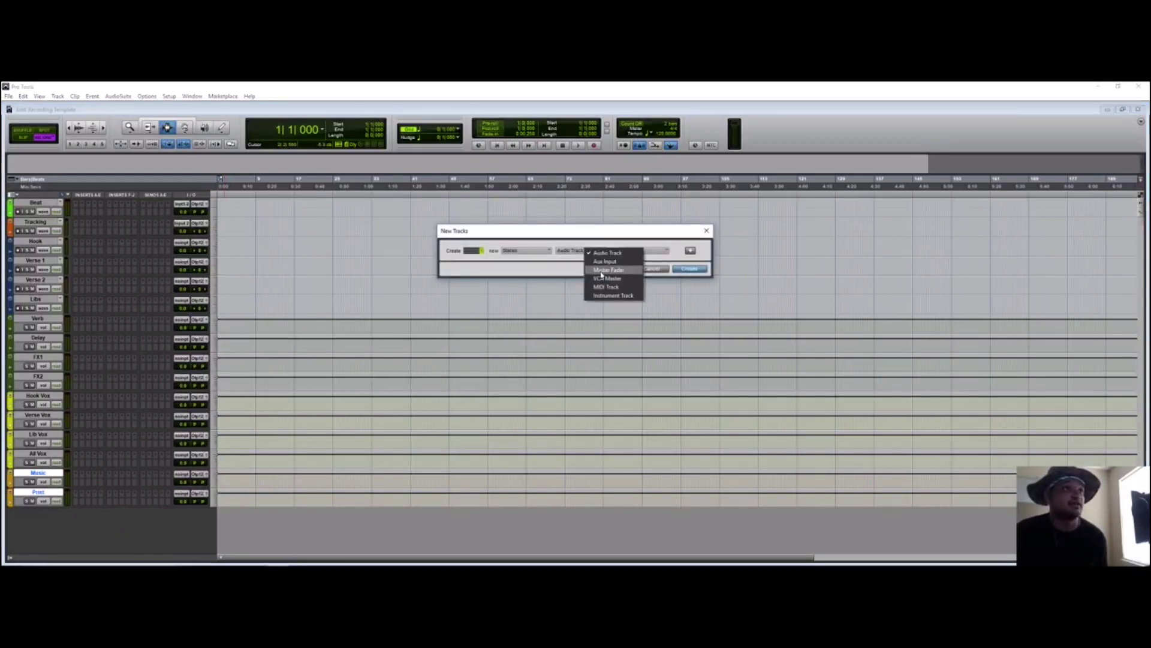
{"action": "left_click", "coordinate": [599, 276]}
{"action": "left_click", "coordinate": [687, 269]}
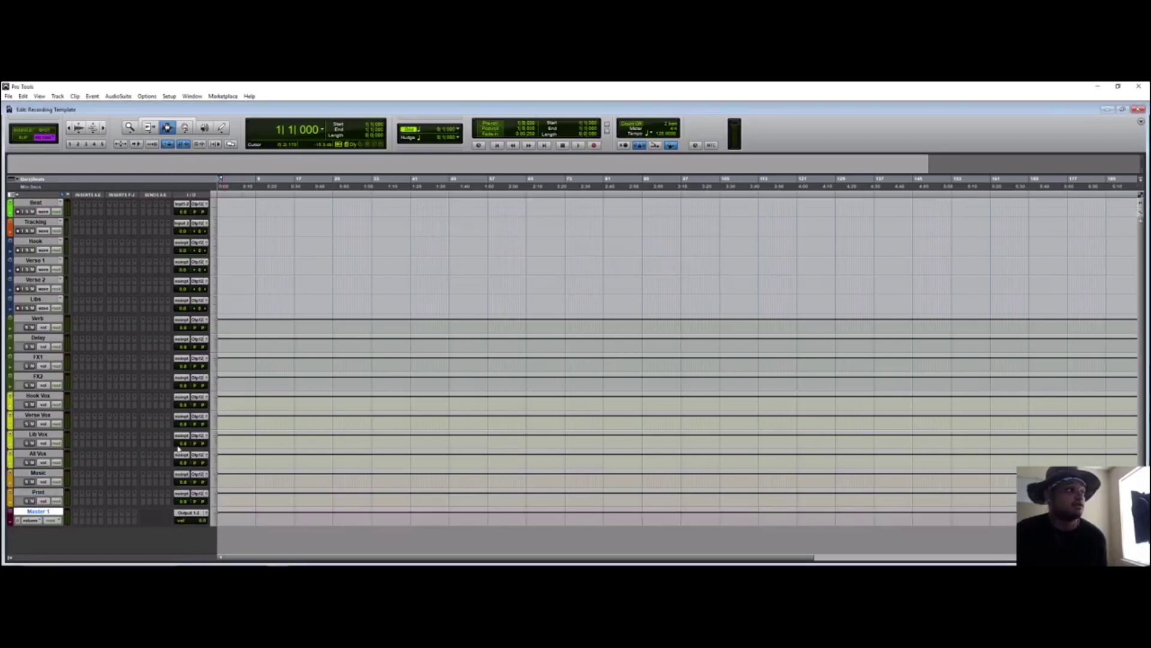
{"action": "left_click_drag", "start_coordinate": [54, 514], "coordinate": [36, 202]}
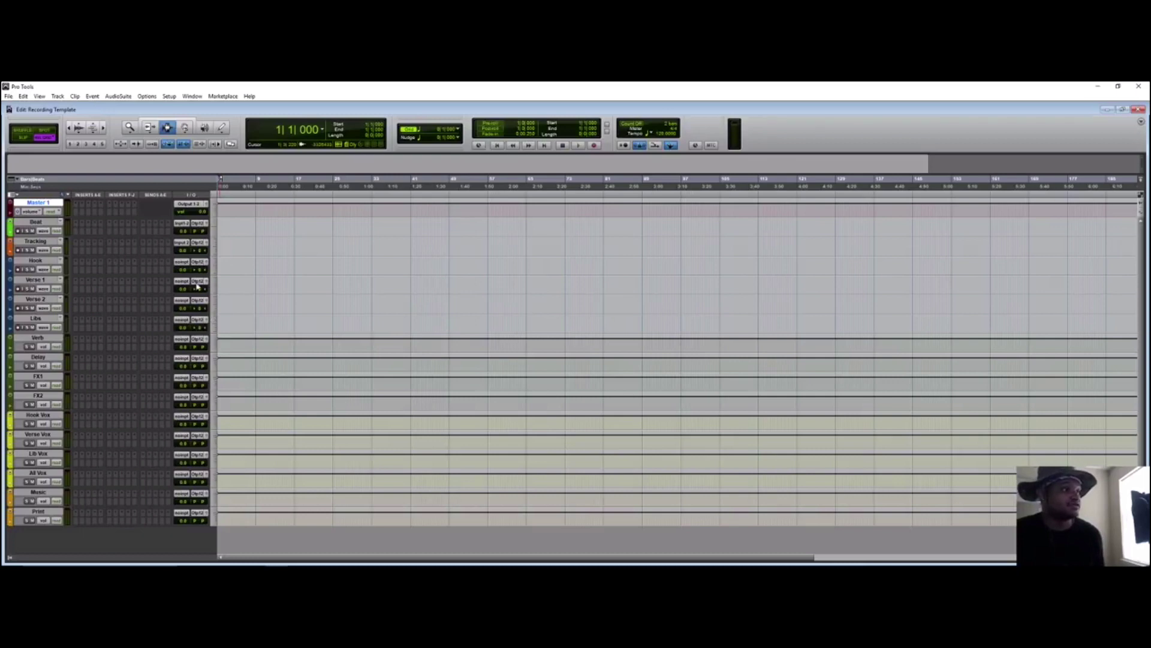
{"action": "left_click", "coordinate": [183, 514]}
{"action": "mouse_move", "coordinate": [214, 539]}
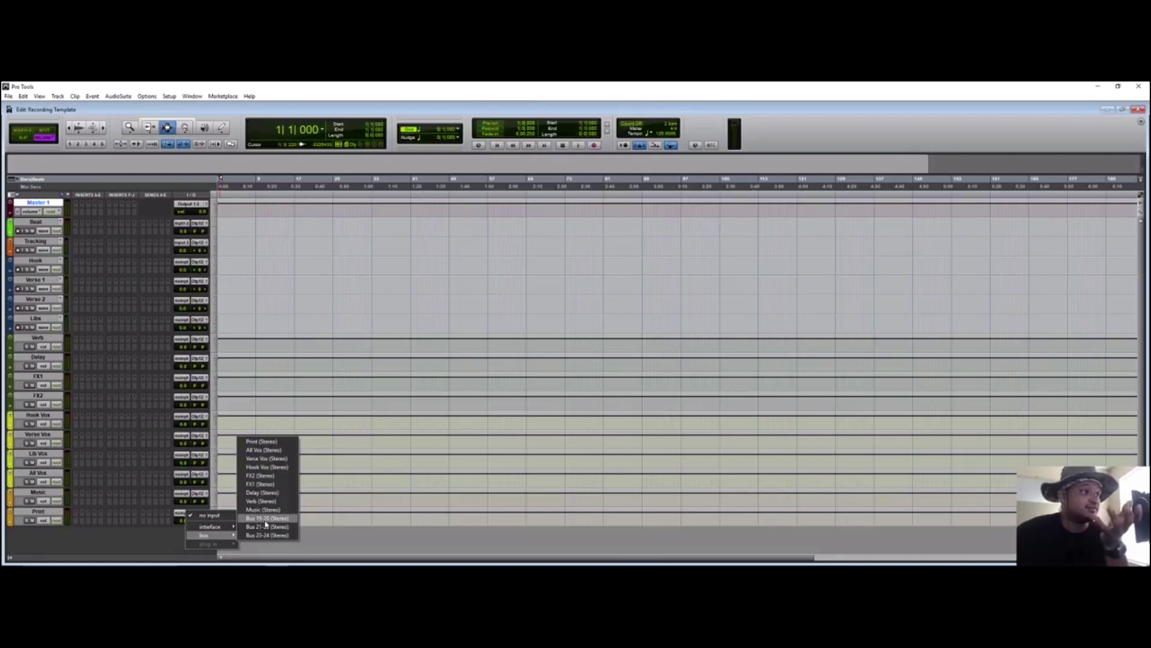
{"action": "left_click", "coordinate": [265, 522]}
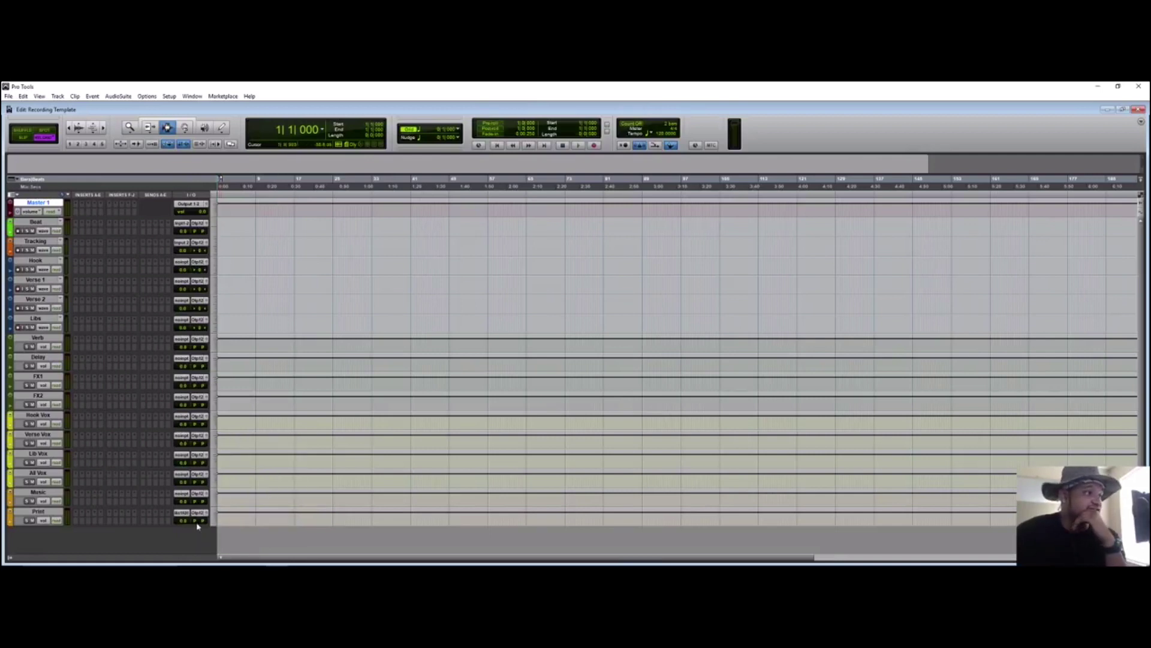
{"action": "right_click", "coordinate": [187, 515]}
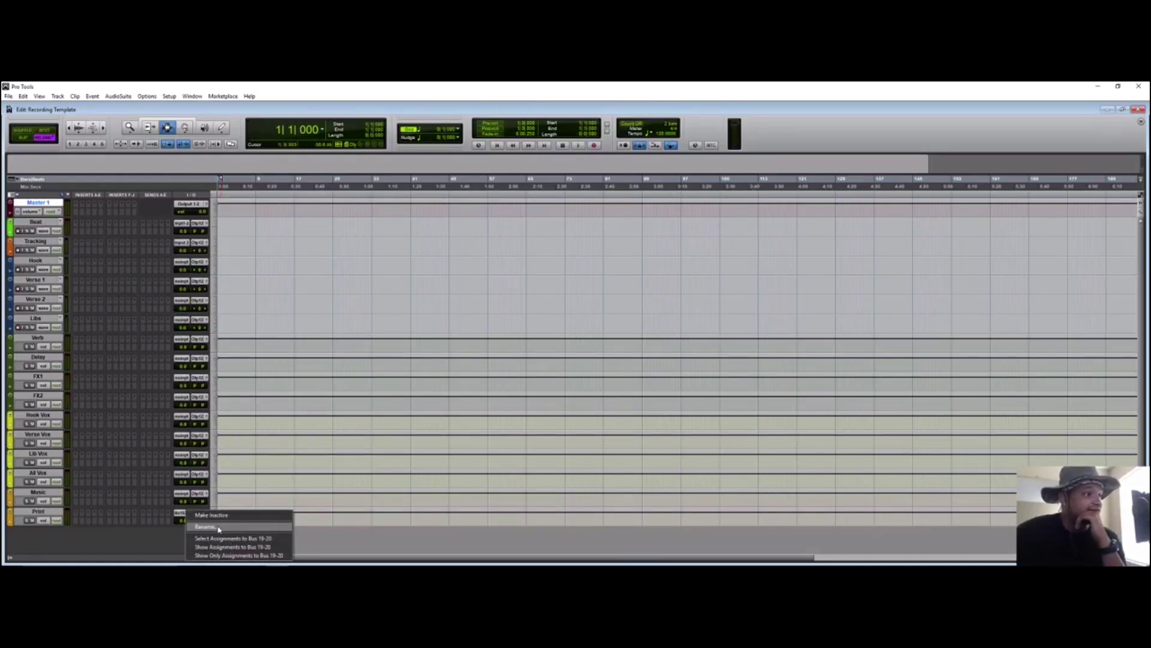
{"action": "left_click", "coordinate": [157, 533]}
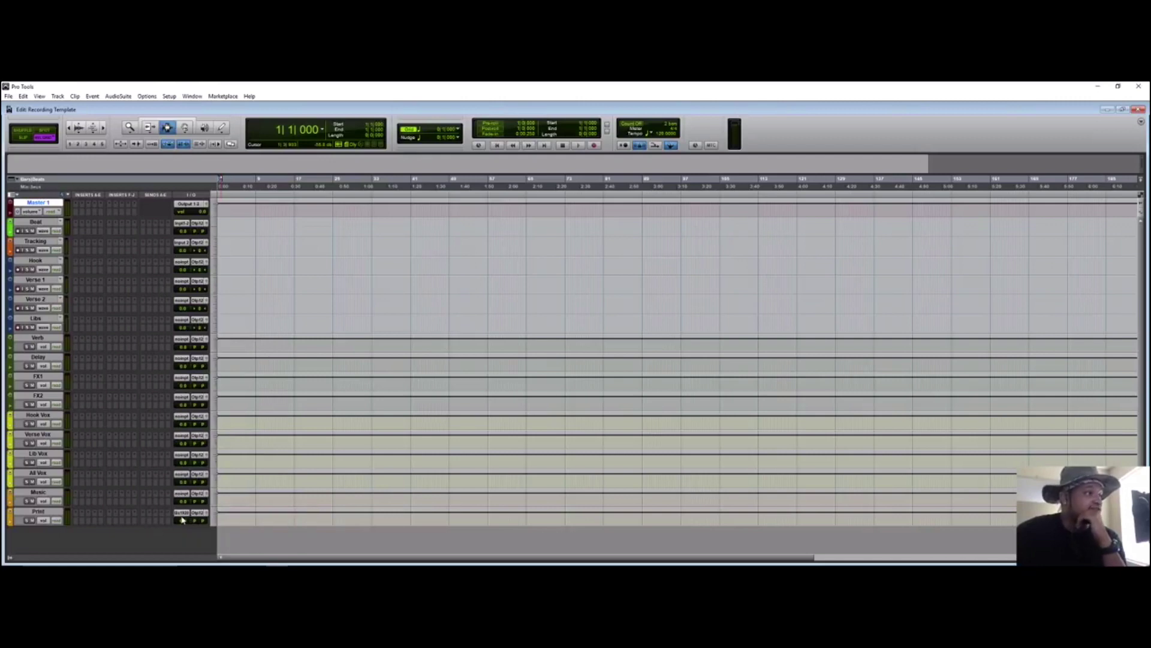
Step: Set the inputs of the Print, Music and All Vox tracks to the stereo buses Print, Music and All Vox respectively
{"action": "left_click", "coordinate": [182, 517]}
{"action": "mouse_move", "coordinate": [204, 534]}
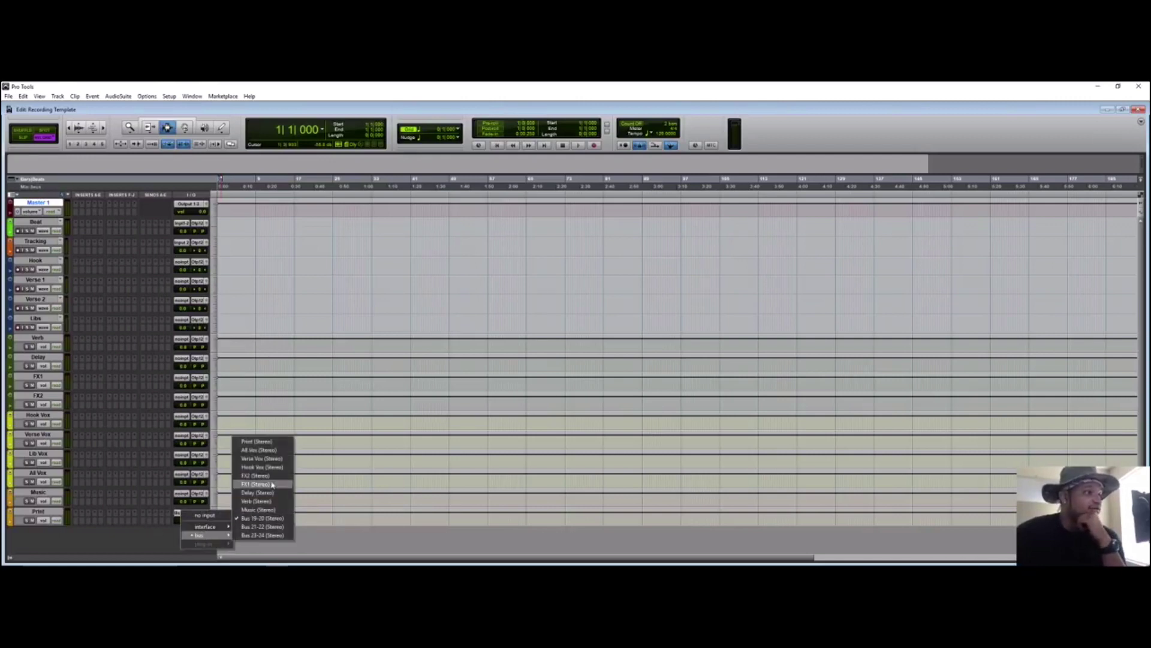
{"action": "left_click", "coordinate": [266, 443]}
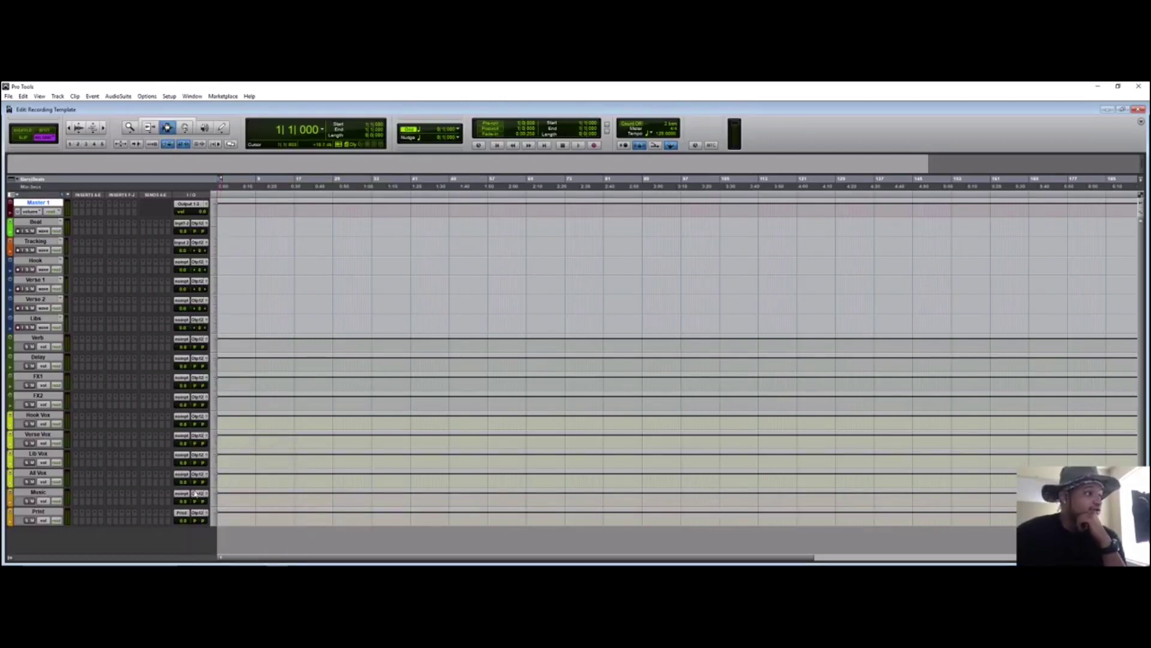
{"action": "left_click", "coordinate": [183, 493]}
{"action": "mouse_move", "coordinate": [195, 509]}
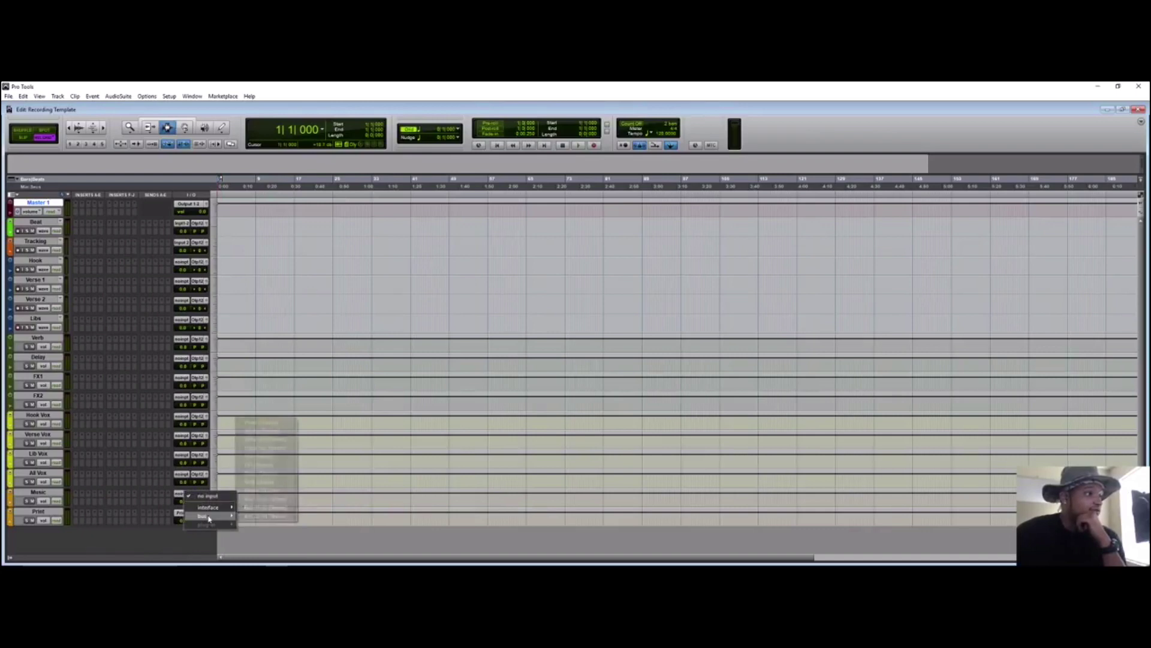
{"action": "left_click", "coordinate": [270, 490]}
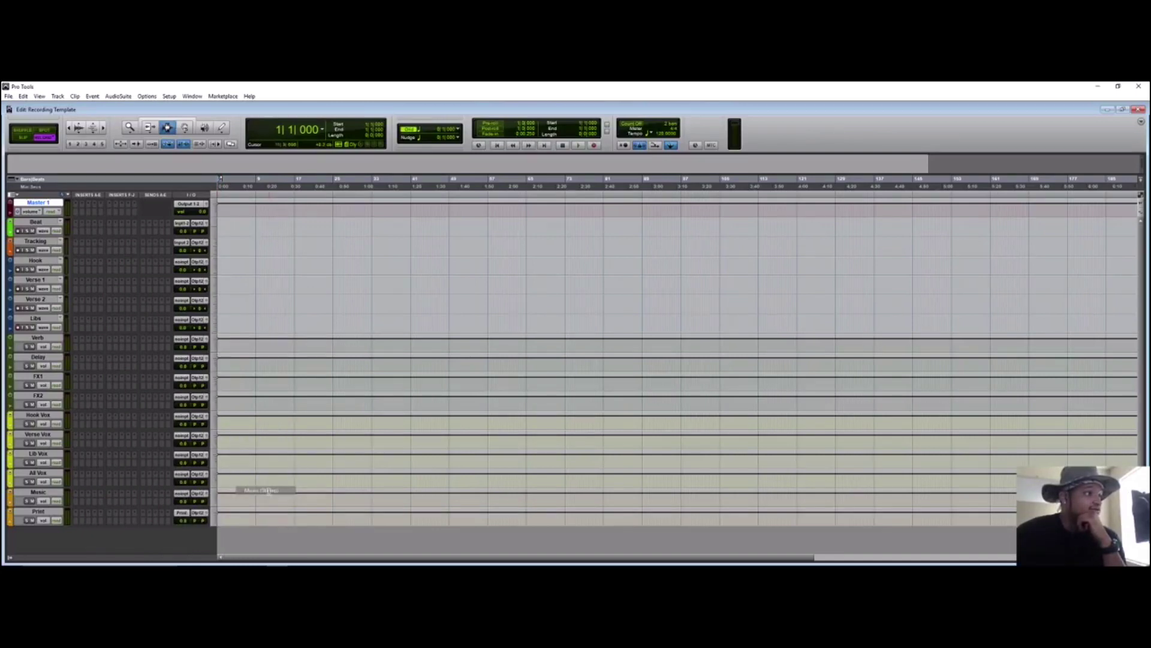
{"action": "left_click", "coordinate": [179, 475]}
{"action": "mouse_move", "coordinate": [206, 498]}
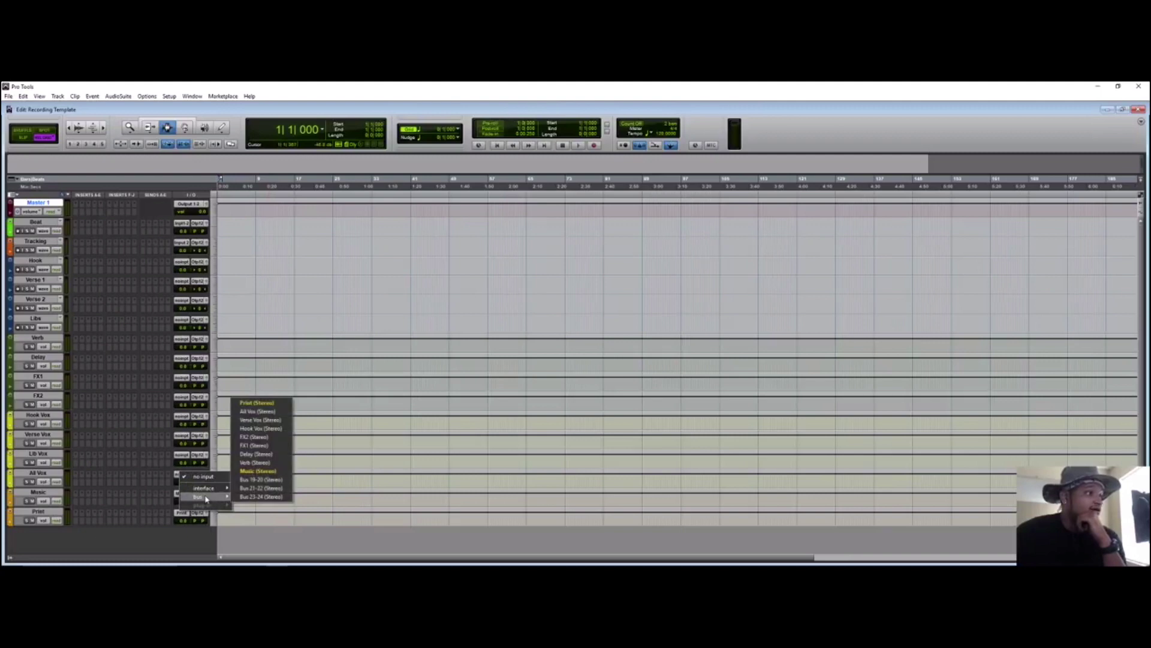
{"action": "left_click", "coordinate": [258, 412]}
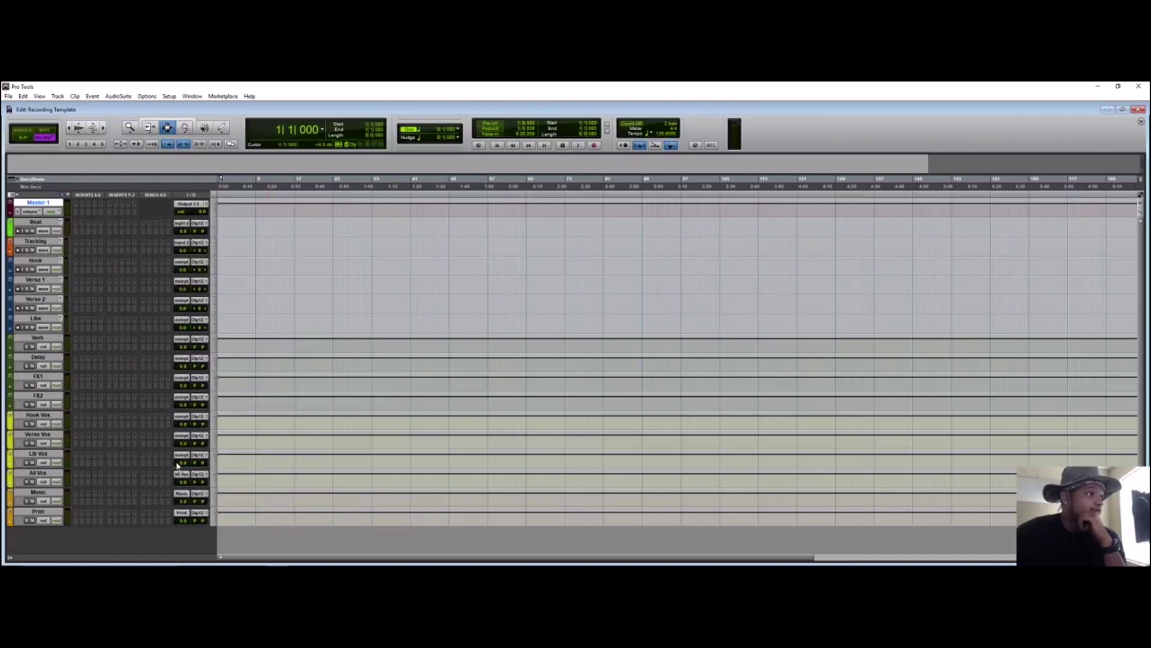
Step: Set the Lib Vox track's input to Bus 19-20 (Stereo) and rename that bus Lib Vox
{"action": "left_click", "coordinate": [180, 456]}
{"action": "mouse_move", "coordinate": [210, 480]}
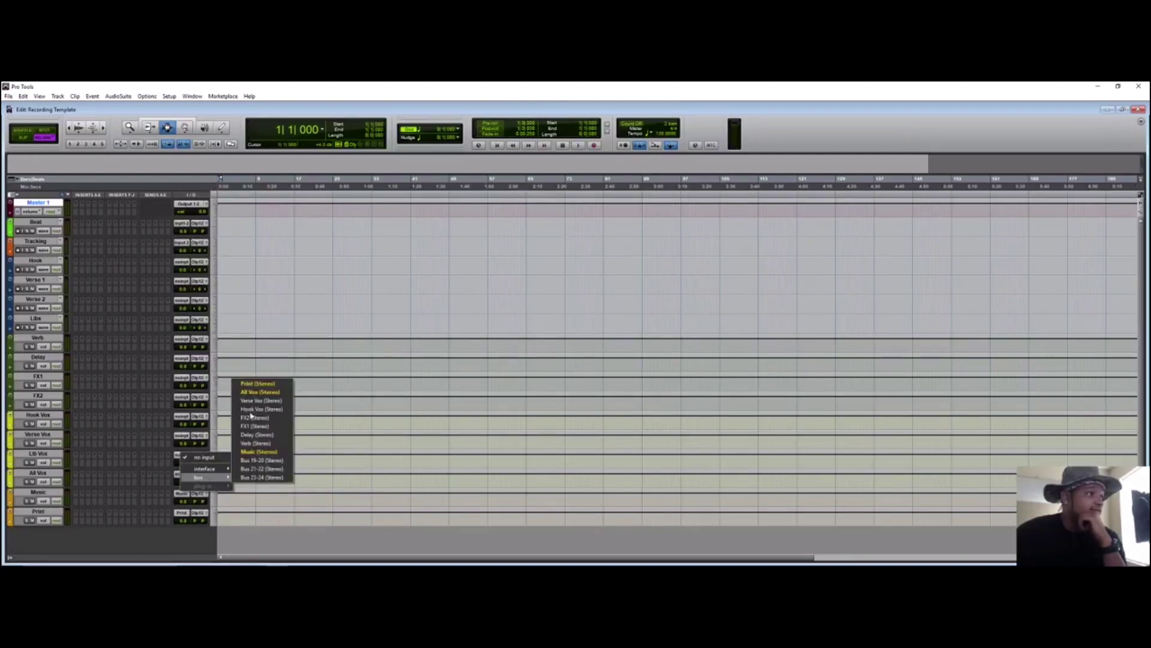
{"action": "left_click", "coordinate": [261, 459]}
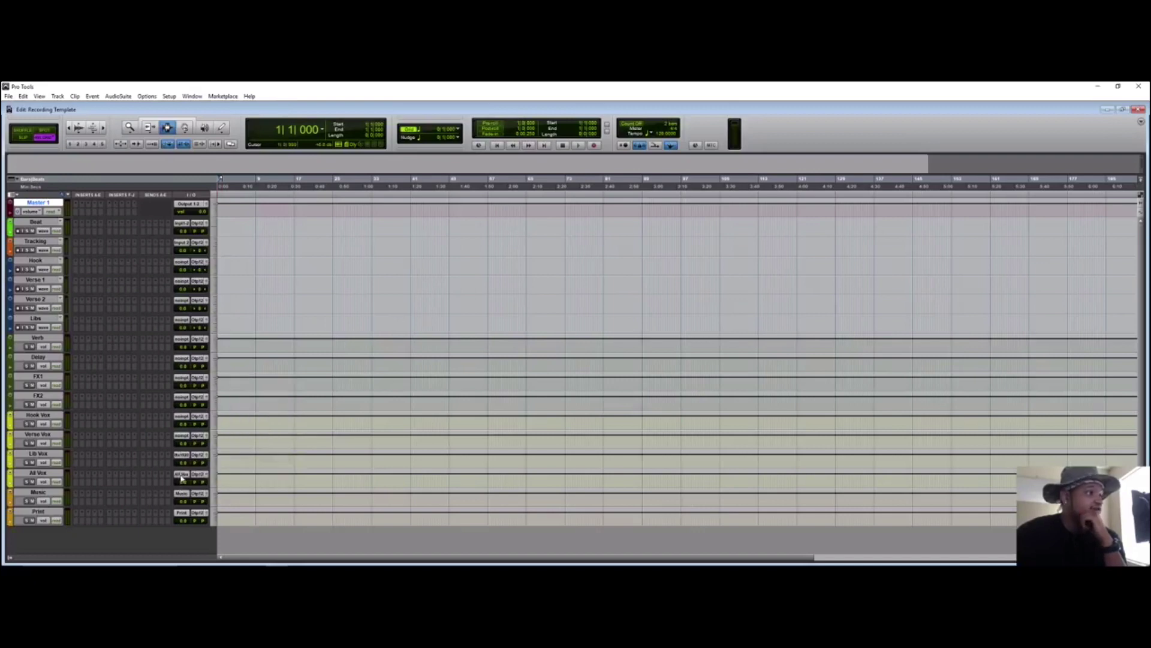
{"action": "right_click", "coordinate": [183, 457]}
{"action": "left_click", "coordinate": [210, 468]}
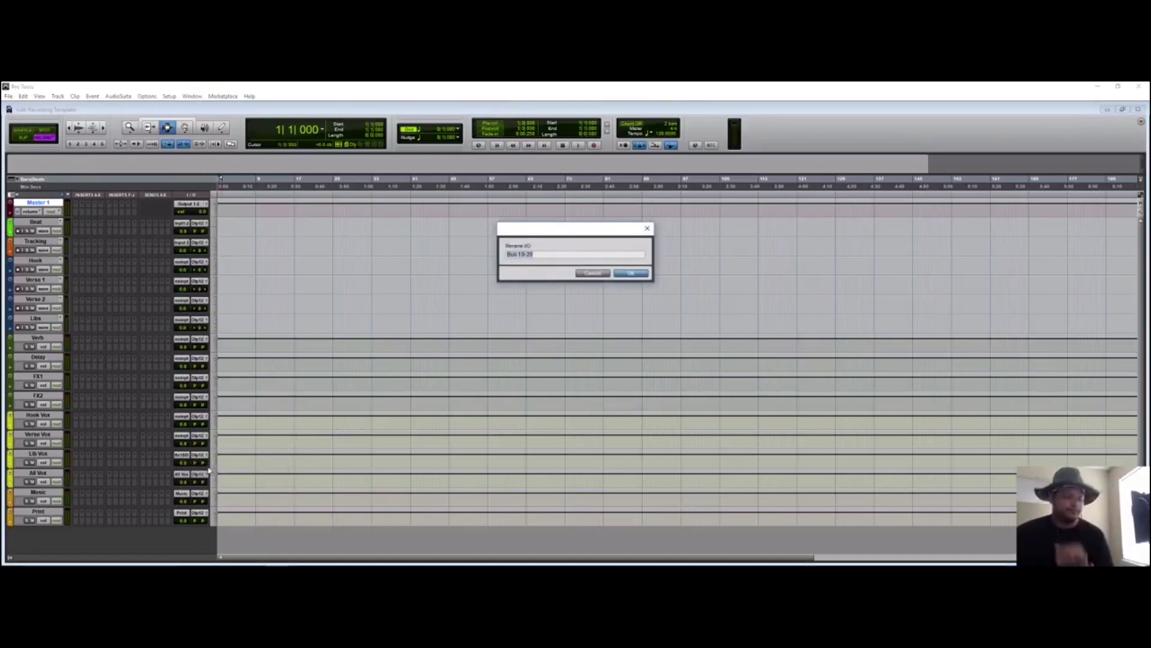
{"action": "type", "text": "Lib Vox"}
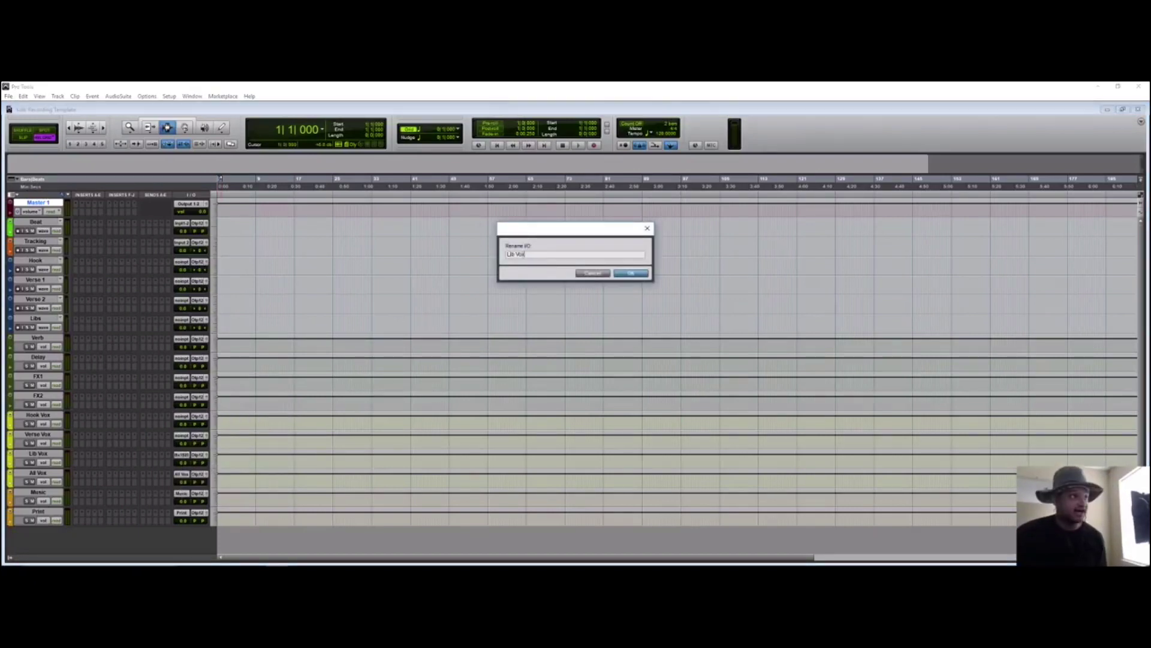
{"action": "key", "text": "Return"}
Step: Set the inputs of the Verse Vox and Hook Vox tracks to their same-named stereo buses
{"action": "left_click", "coordinate": [180, 436]}
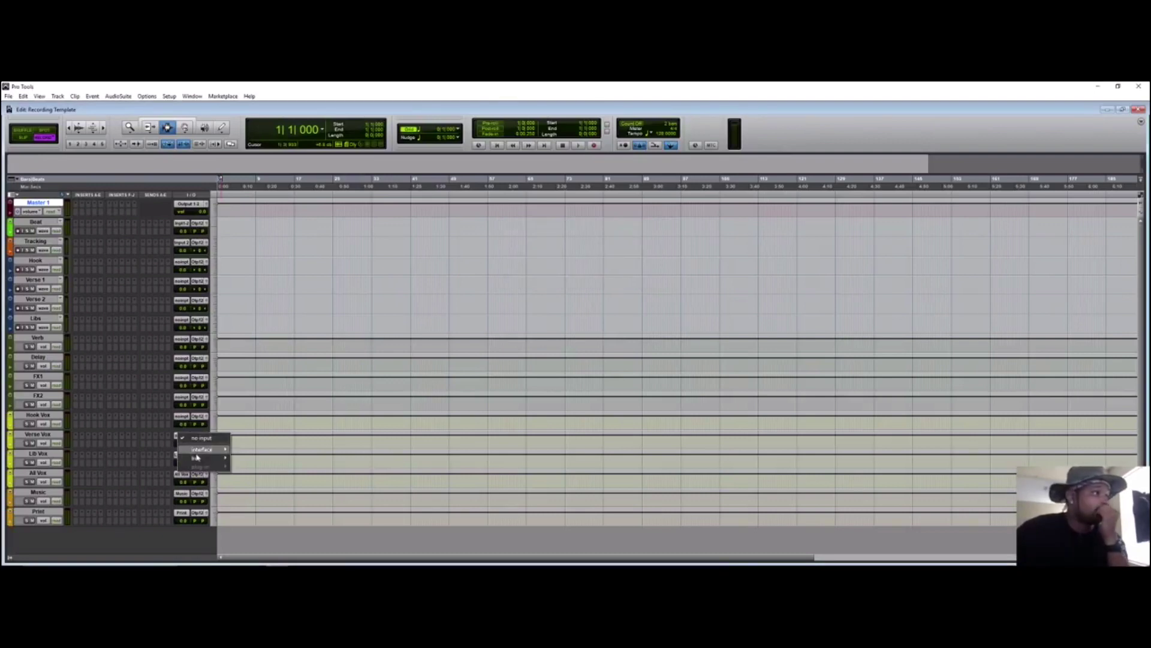
{"action": "mouse_move", "coordinate": [198, 458]}
{"action": "left_click", "coordinate": [272, 478]}
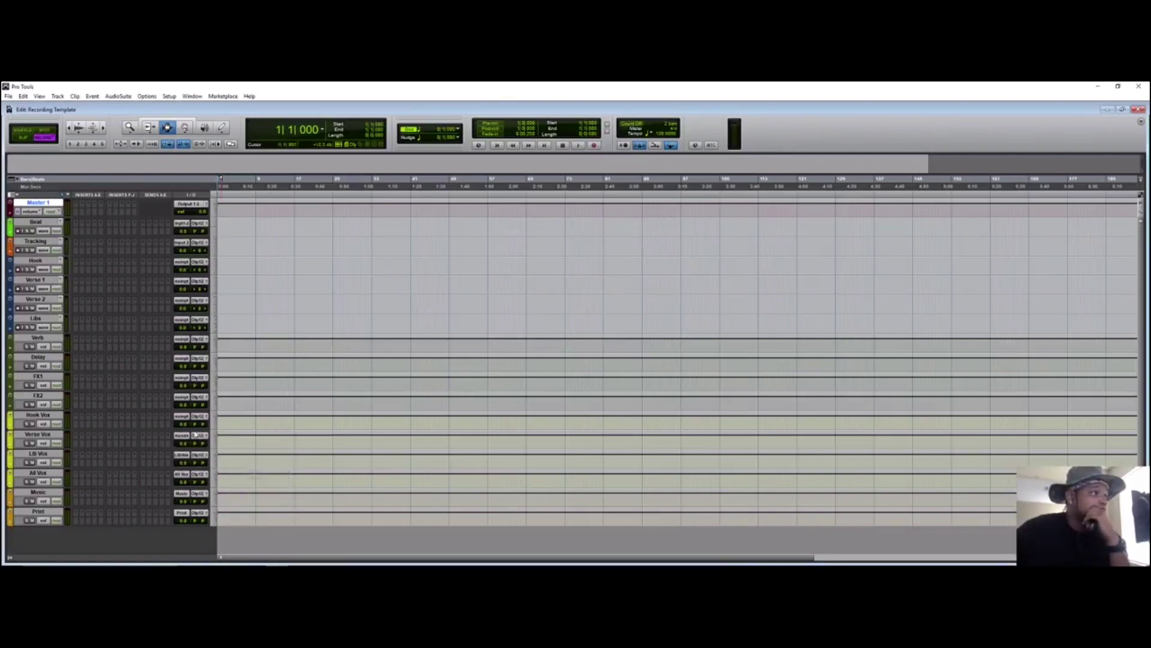
{"action": "left_click", "coordinate": [182, 416]}
{"action": "mouse_move", "coordinate": [203, 444]}
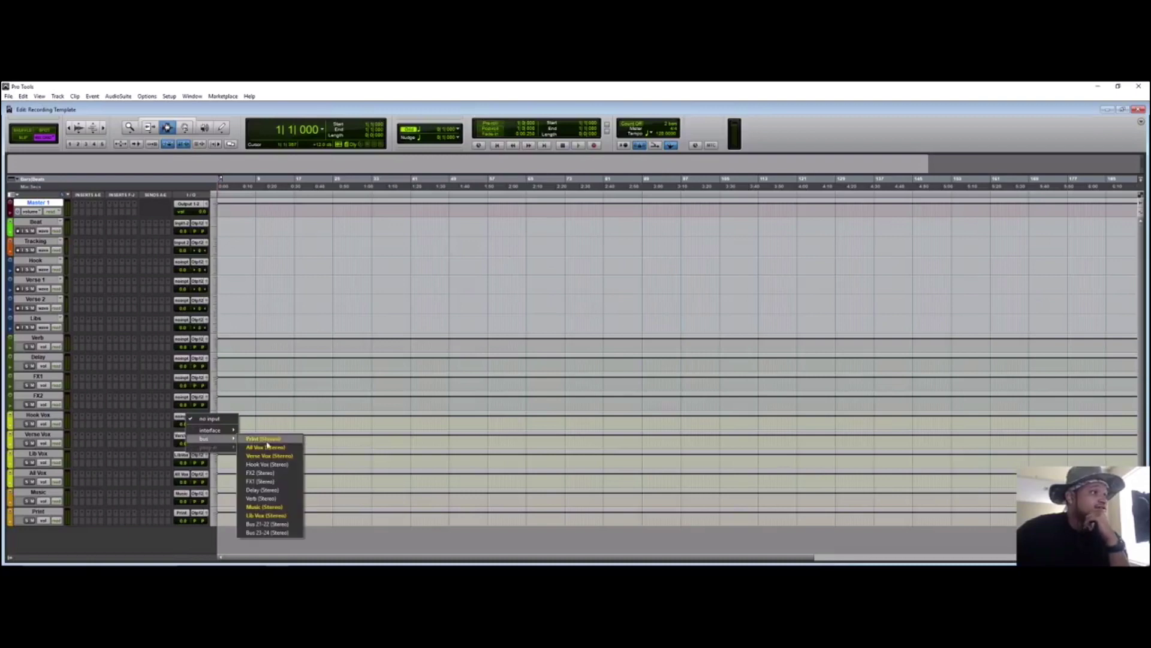
{"action": "left_click", "coordinate": [272, 462]}
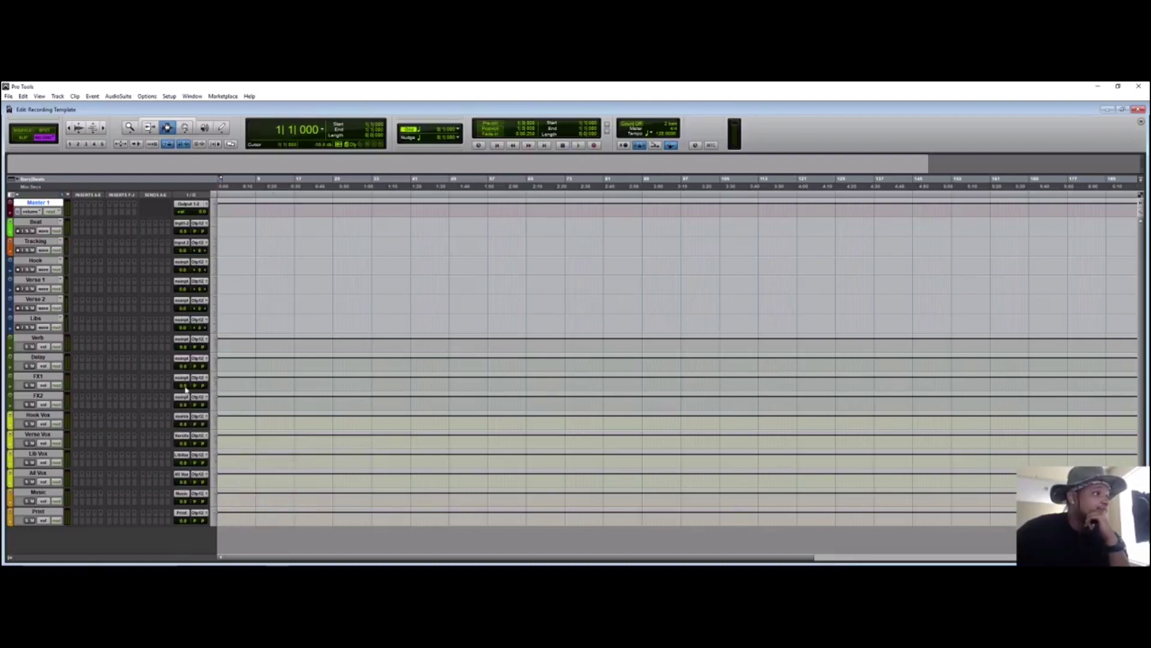
Step: Set the inputs of the FX2, FX1, Delay and Verb aux tracks to their same-named stereo buses
{"action": "left_click", "coordinate": [185, 397]}
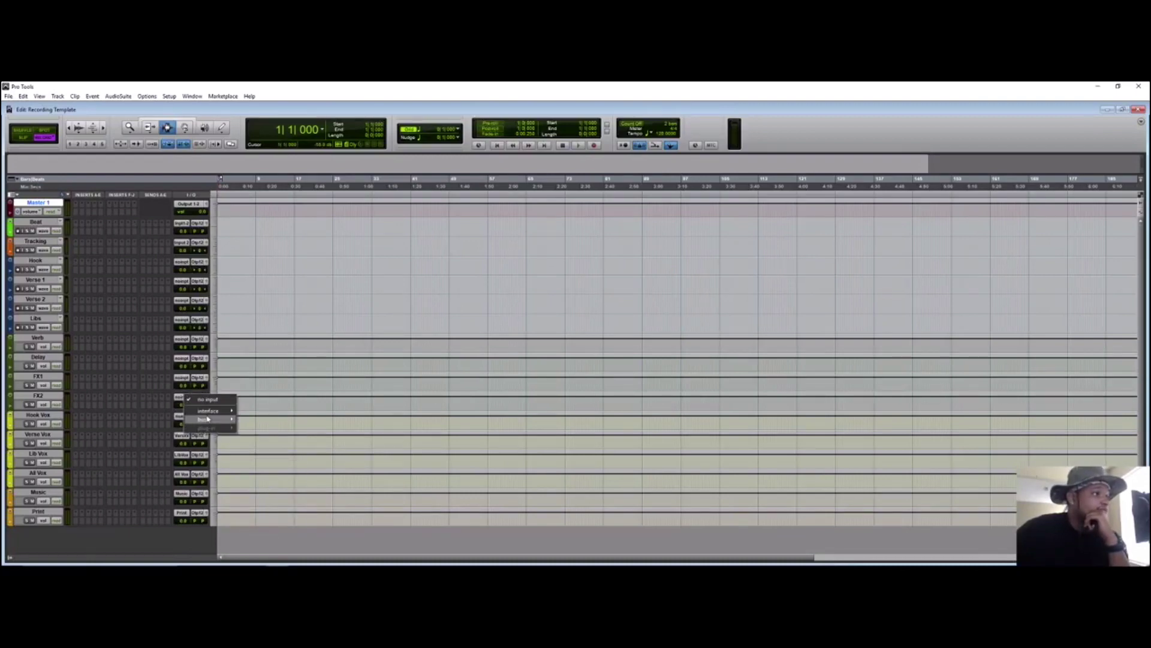
{"action": "mouse_move", "coordinate": [204, 420]}
{"action": "left_click", "coordinate": [294, 454]}
{"action": "left_click", "coordinate": [180, 377]}
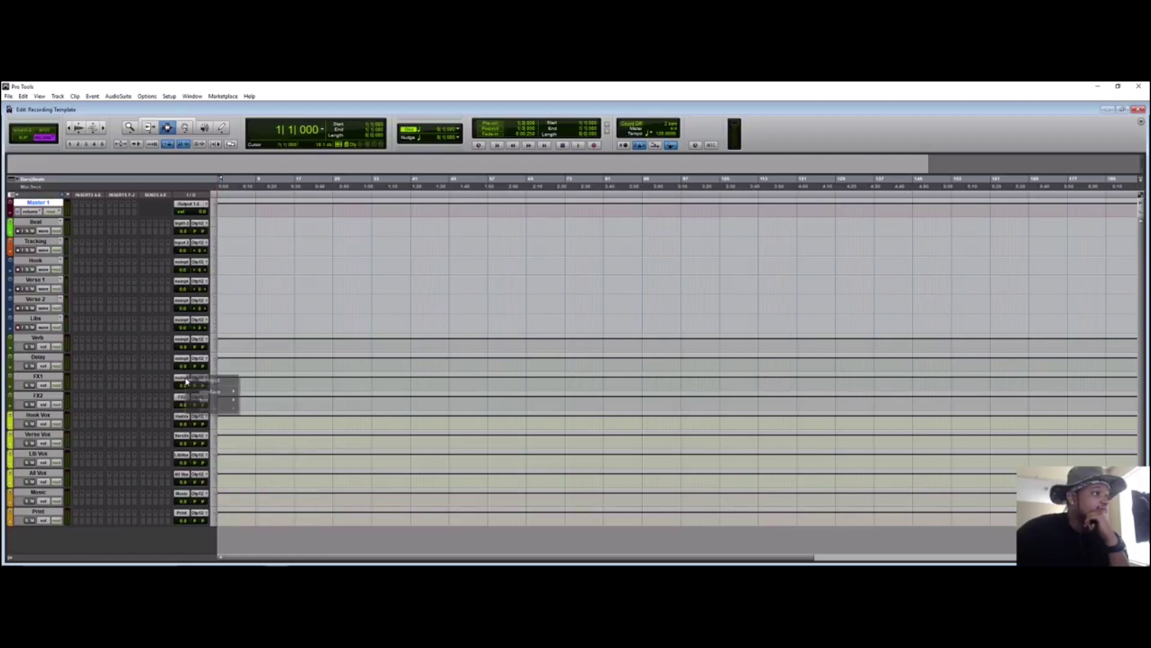
{"action": "left_click", "coordinate": [261, 442]}
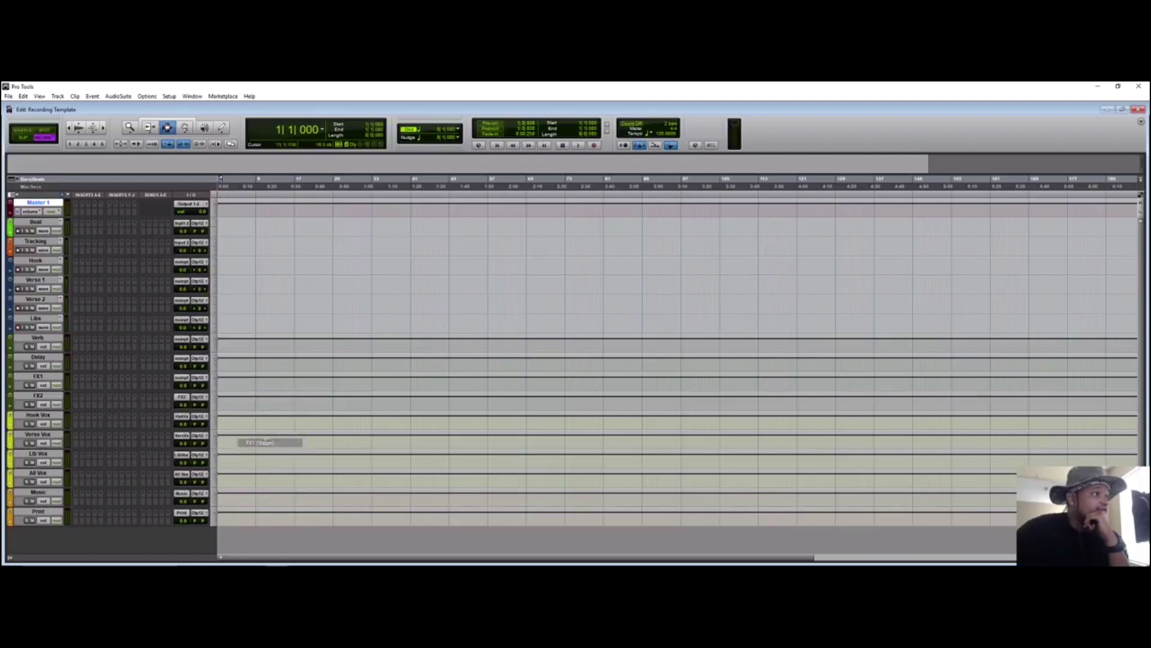
{"action": "left_click", "coordinate": [180, 360]}
{"action": "mouse_move", "coordinate": [207, 382]}
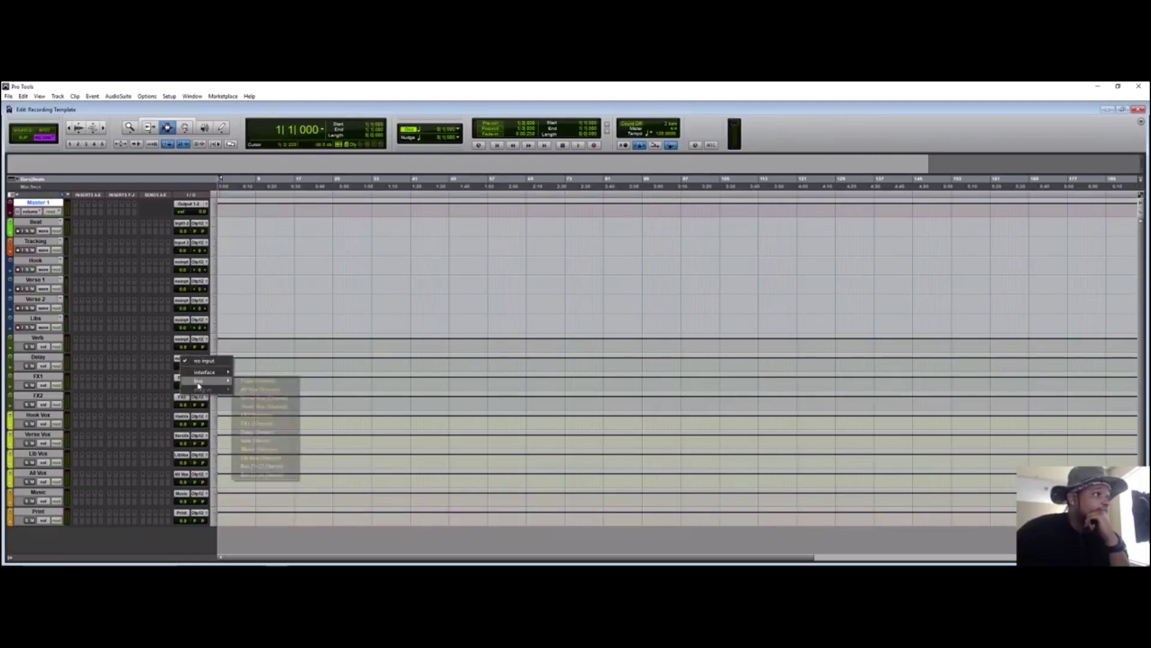
{"action": "left_click", "coordinate": [268, 432]}
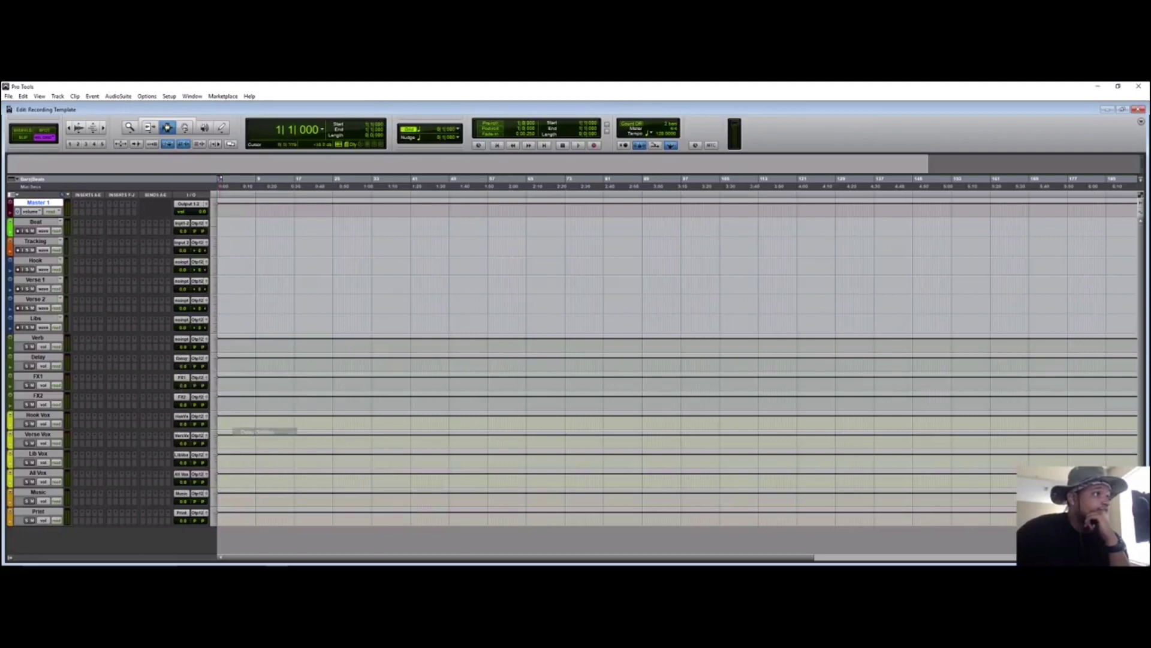
{"action": "left_click", "coordinate": [181, 339]}
{"action": "mouse_move", "coordinate": [205, 363]}
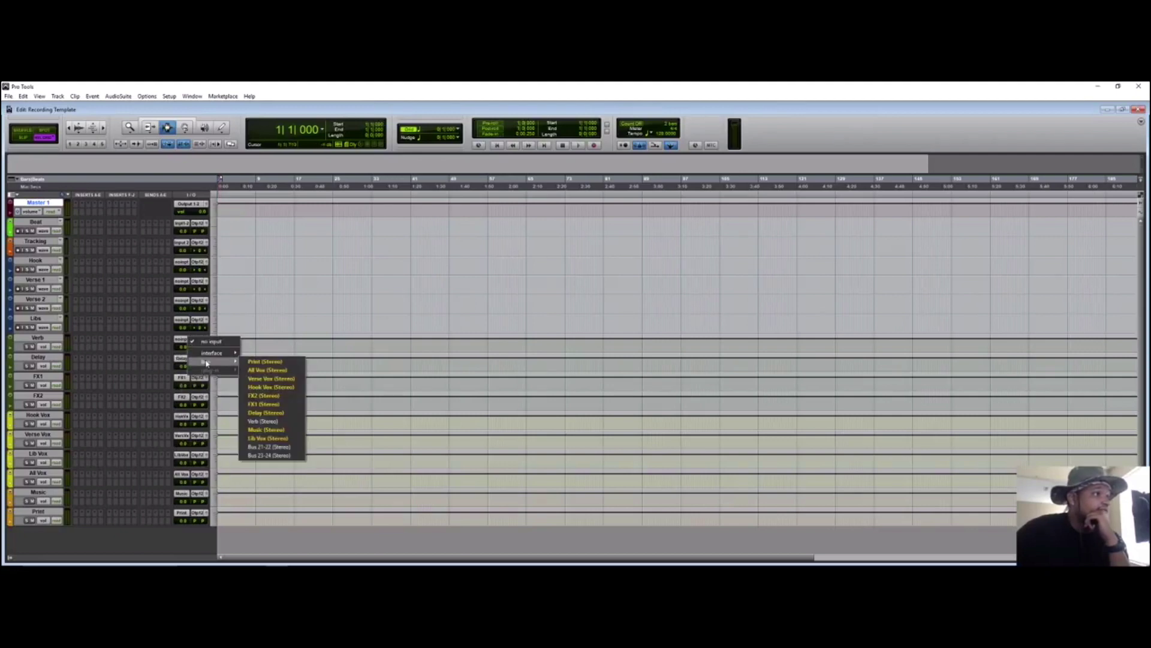
{"action": "left_click", "coordinate": [264, 420]}
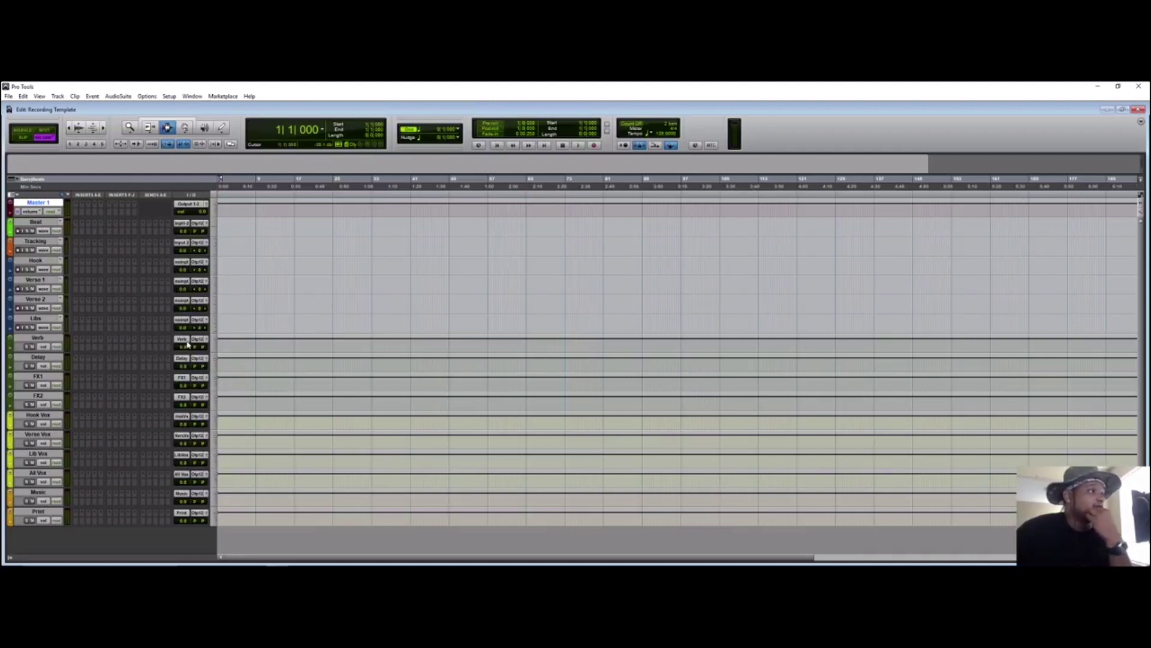
Step: Insert the multichannel D-Verb reverb plug-in in the first insert slot of the Verb aux track
{"action": "left_click", "coordinate": [34, 338]}
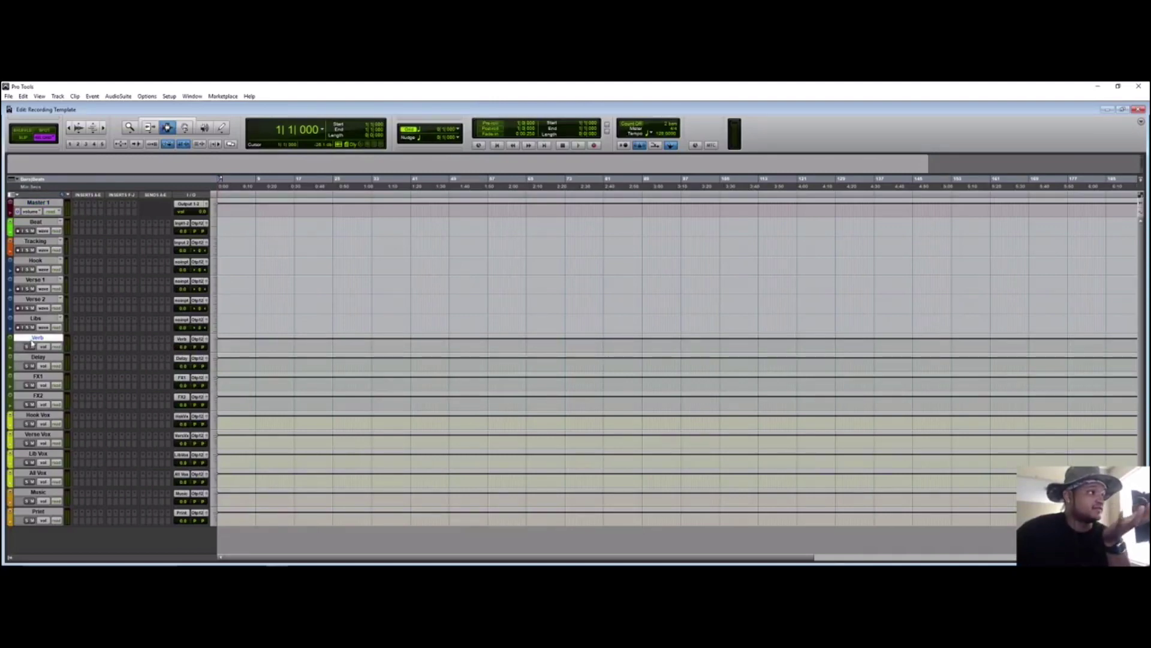
{"action": "left_click", "coordinate": [76, 350]}
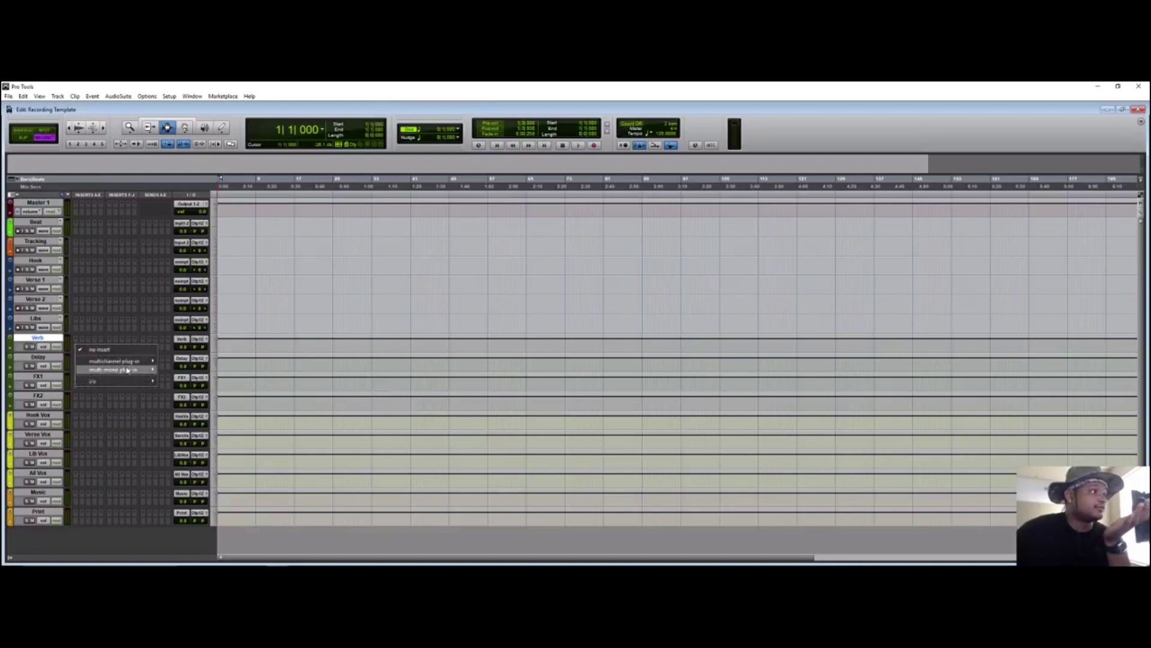
{"action": "mouse_move", "coordinate": [120, 360]}
{"action": "mouse_move", "coordinate": [199, 363]}
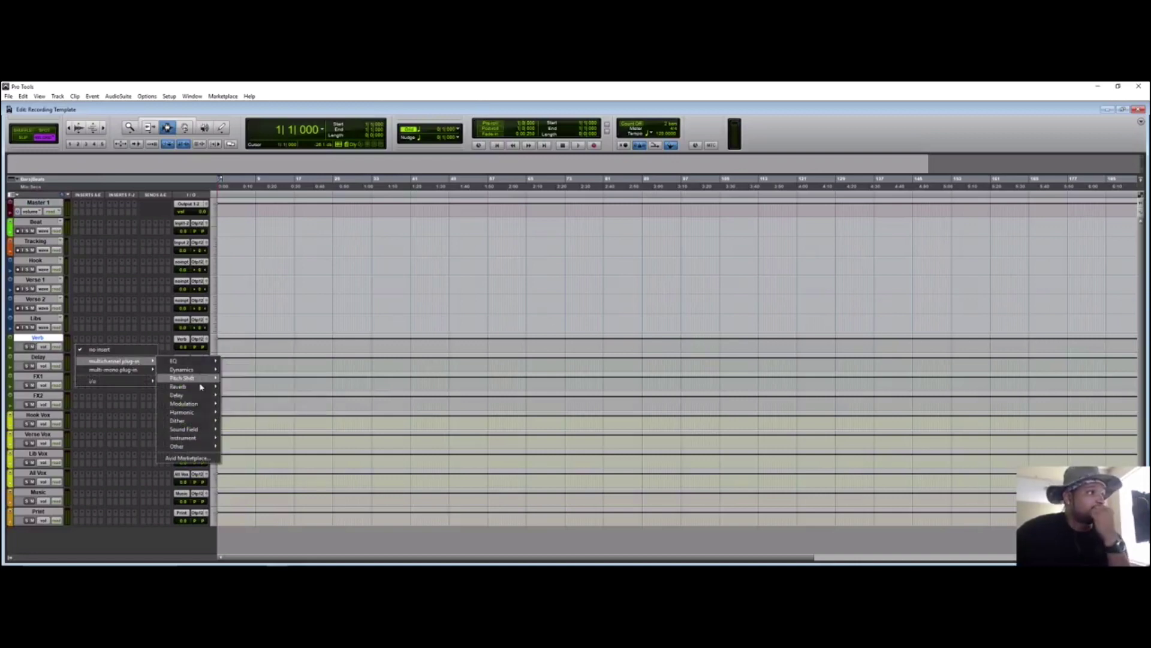
{"action": "left_click", "coordinate": [233, 387]}
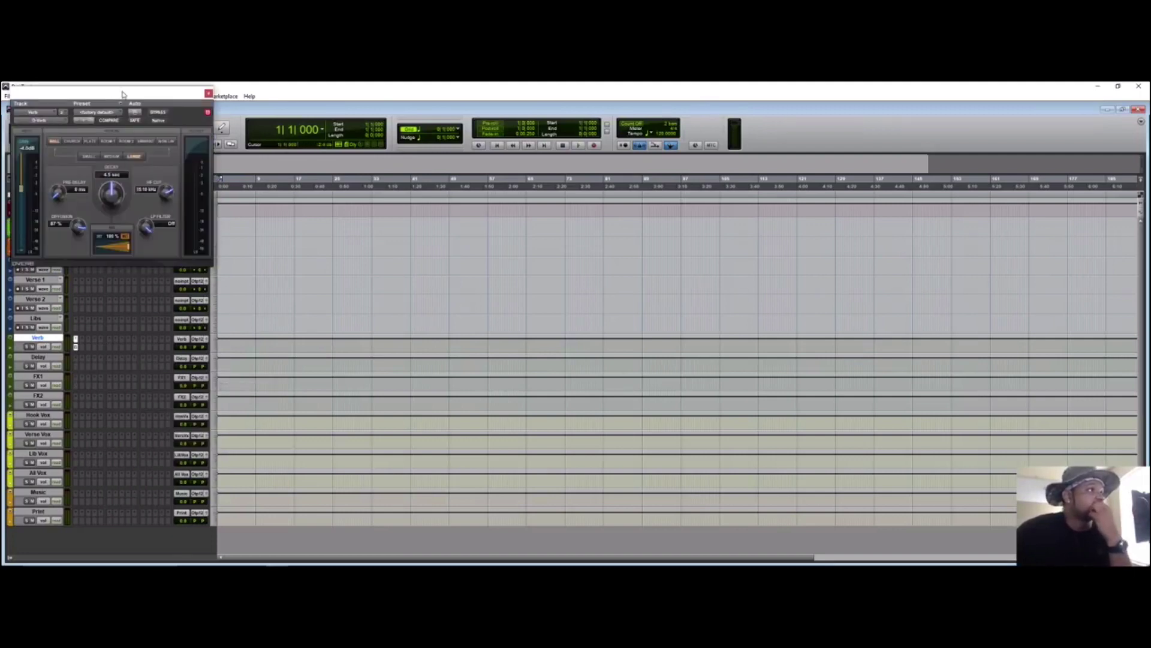
{"action": "left_click_drag", "start_coordinate": [119, 93], "coordinate": [577, 240]}
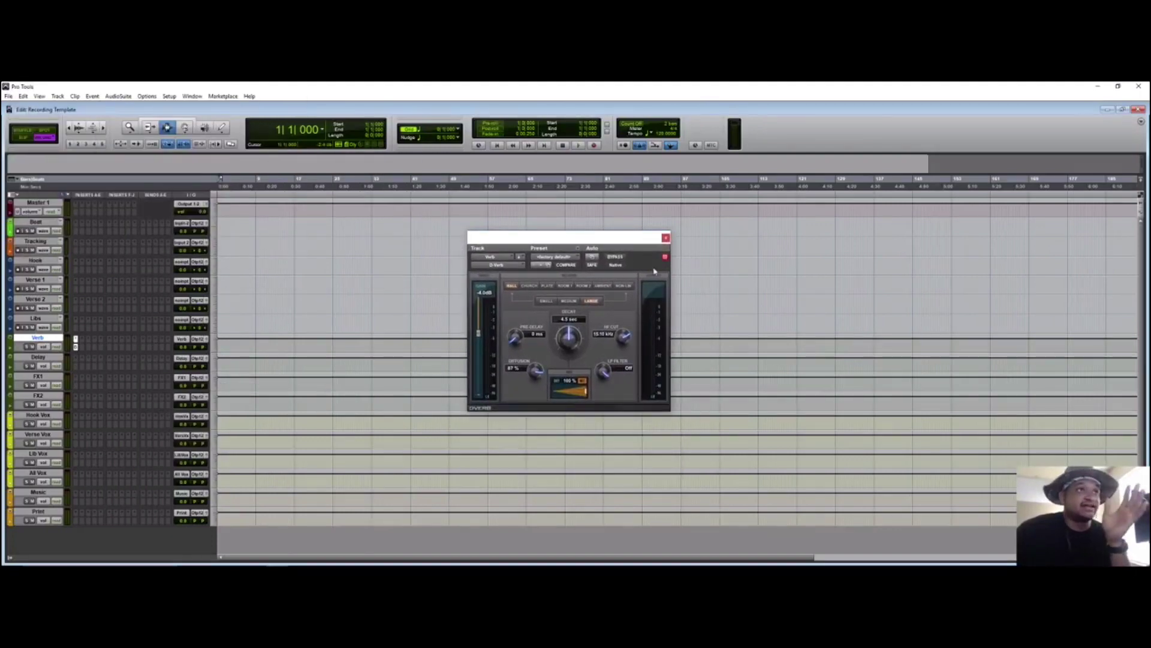
{"action": "left_click", "coordinate": [666, 239]}
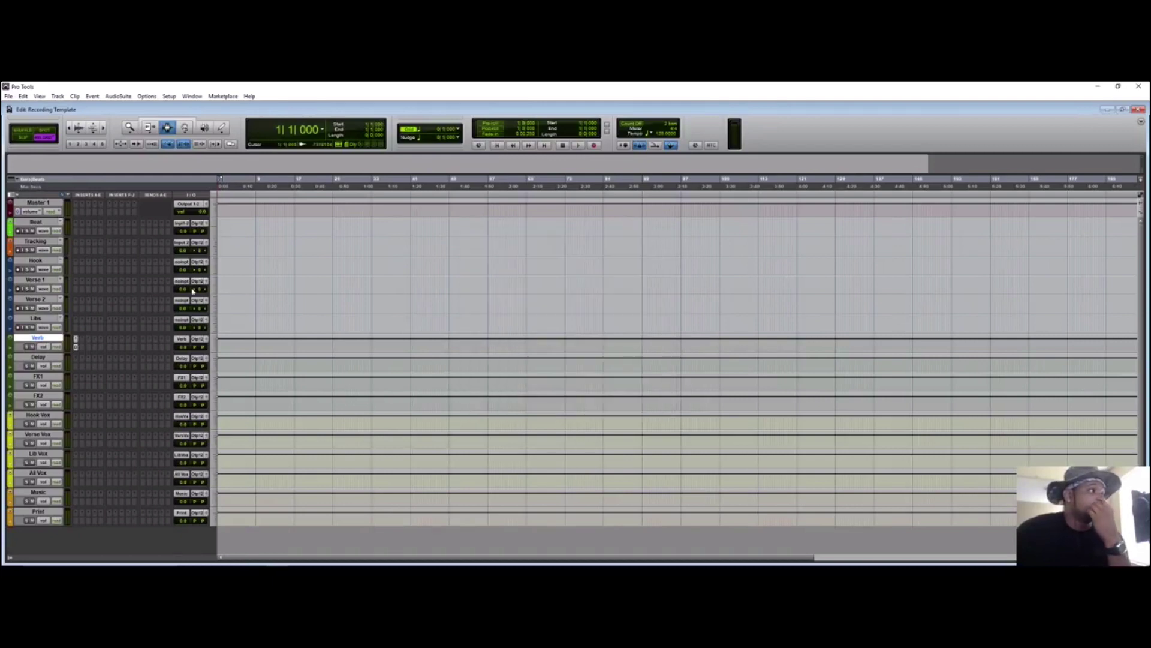
Step: Add a send from the Hook track to the Verb (Stereo) bus
{"action": "left_click", "coordinate": [45, 261]}
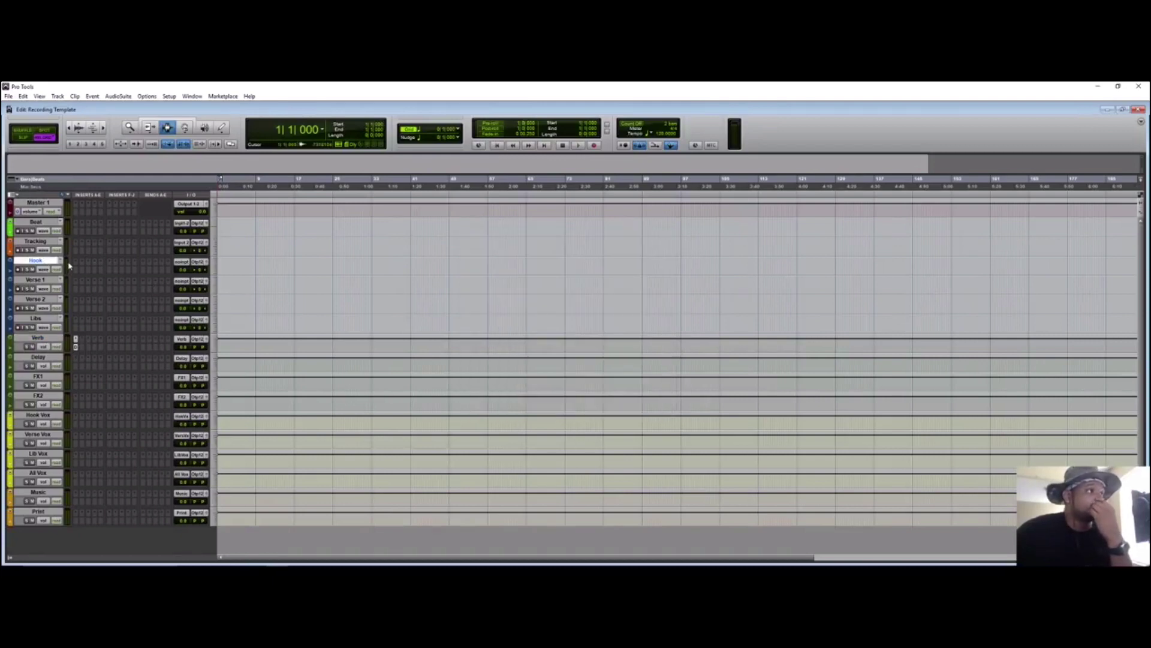
{"action": "left_click", "coordinate": [145, 271]}
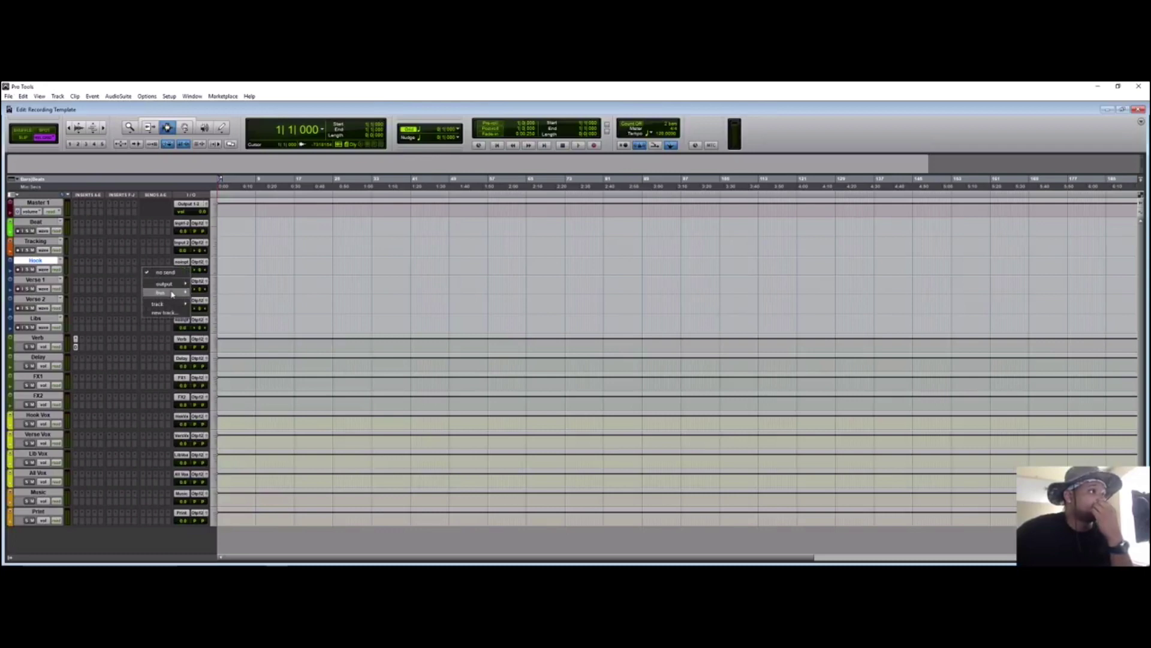
{"action": "mouse_move", "coordinate": [174, 291]}
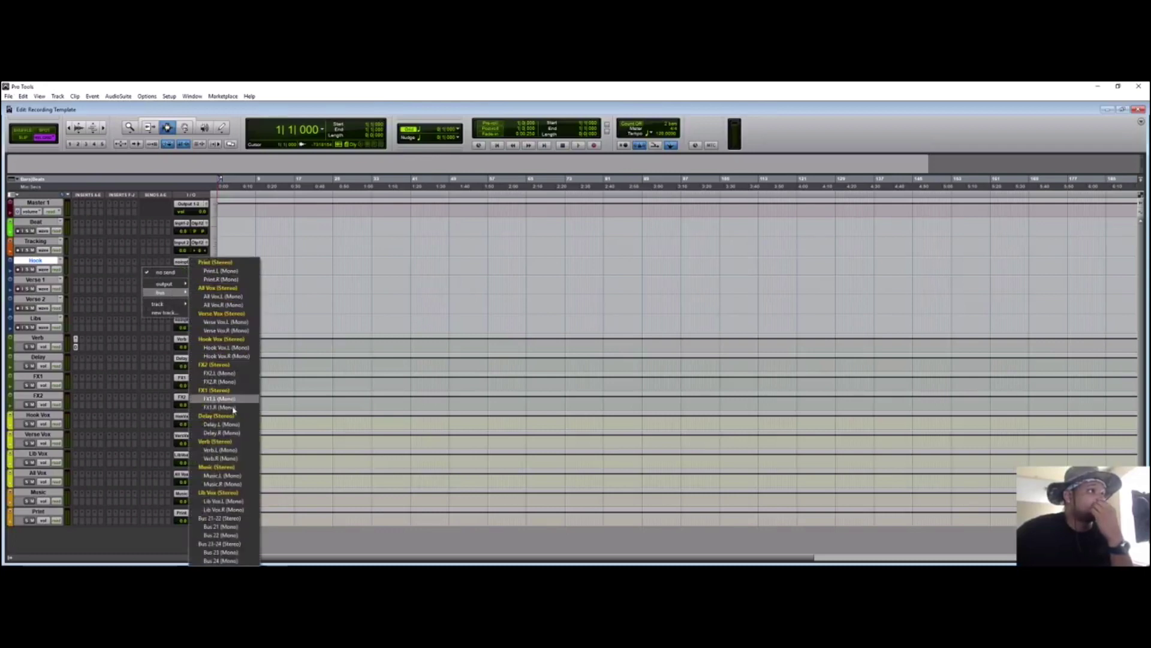
{"action": "left_click", "coordinate": [216, 441]}
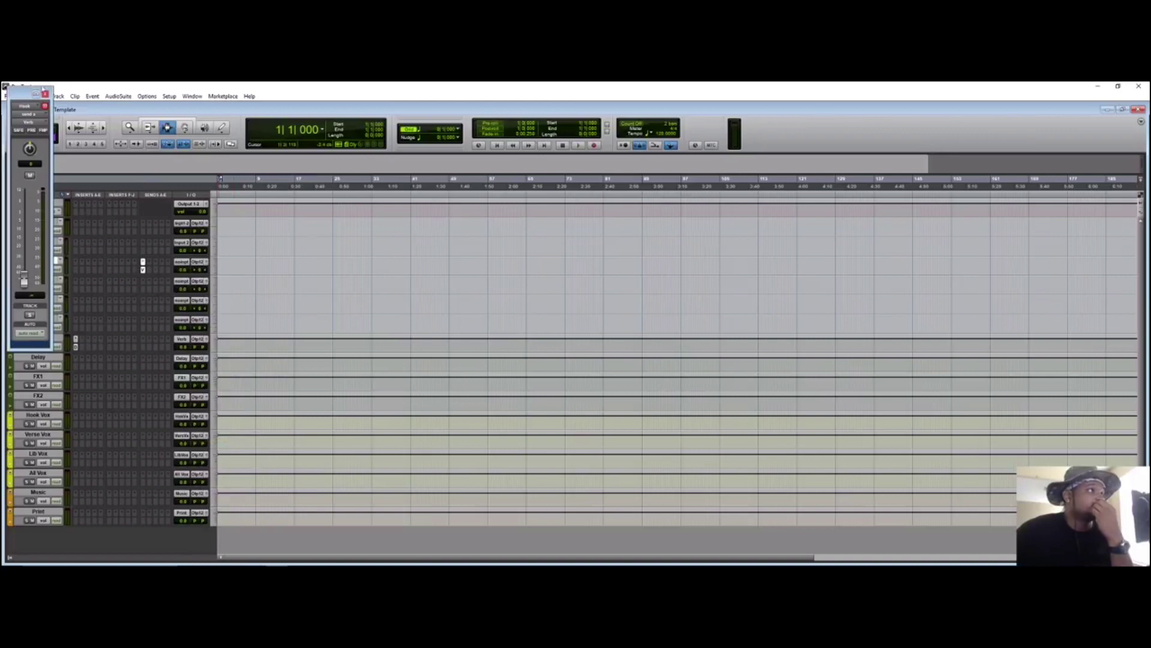
{"action": "left_click_drag", "start_coordinate": [24, 93], "coordinate": [404, 164]}
{"action": "left_click", "coordinate": [41, 263]}
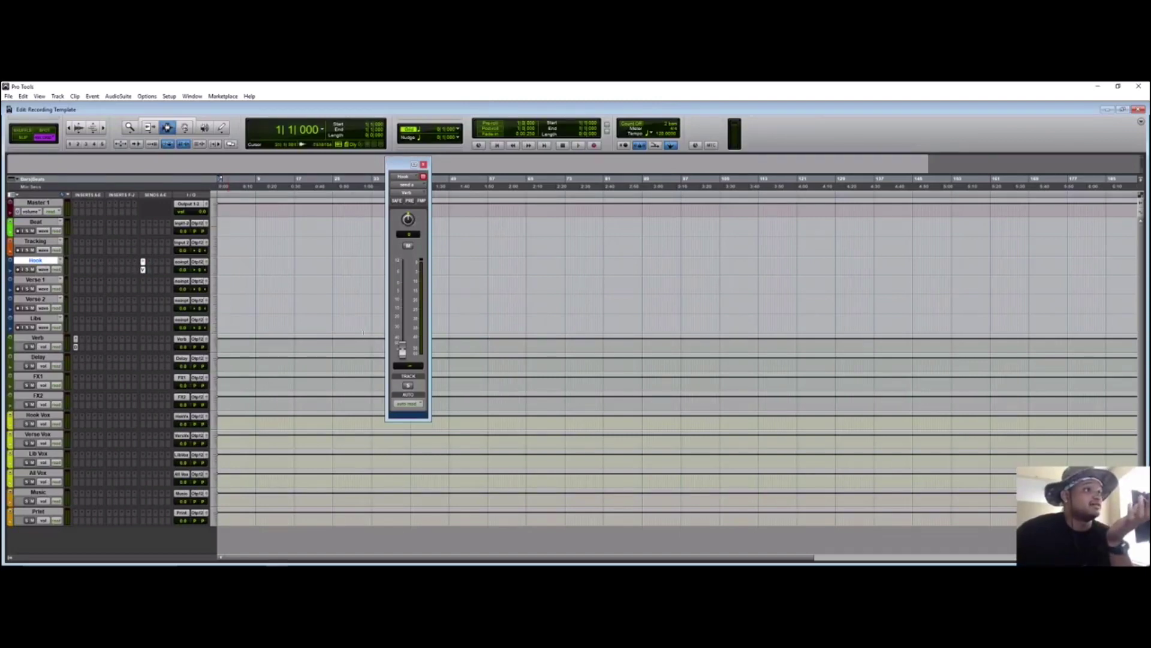
Step: Try the level fader of the Hook track's Verb send and review the D-Verb plug-in on the Verb track
{"action": "mouse_move", "coordinate": [402, 347]}
{"action": "left_mouse_down"}
{"action": "mouse_move", "coordinate": [402, 299]}
{"action": "mouse_move", "coordinate": [402, 352]}
{"action": "left_mouse_up"}
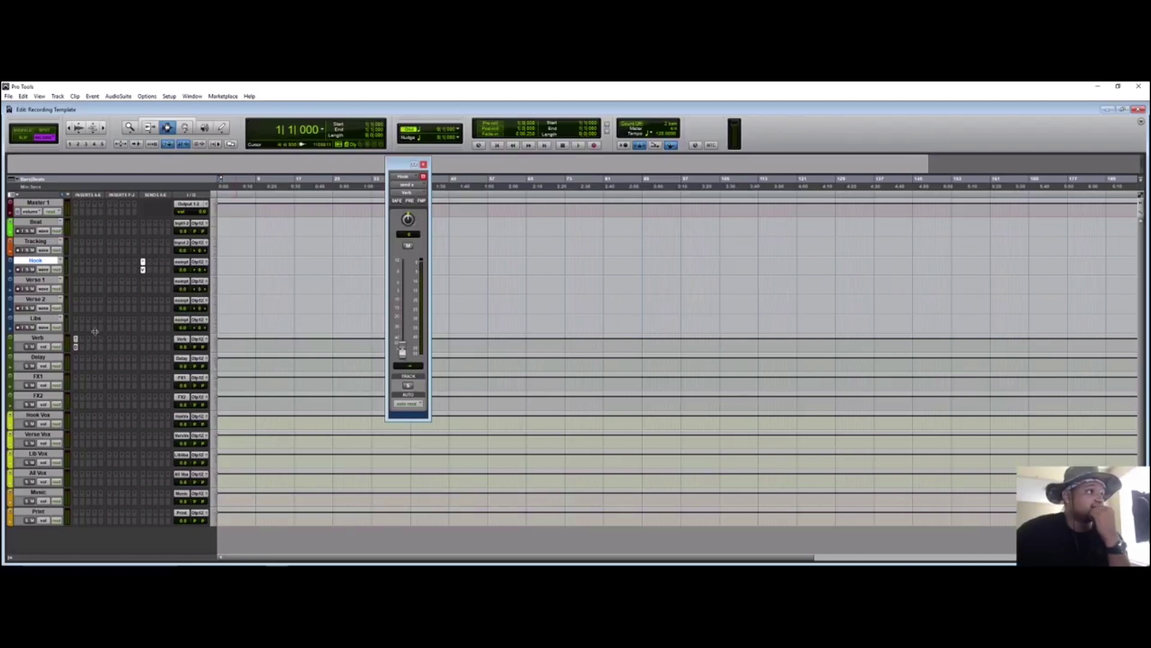
{"action": "left_click", "coordinate": [76, 347]}
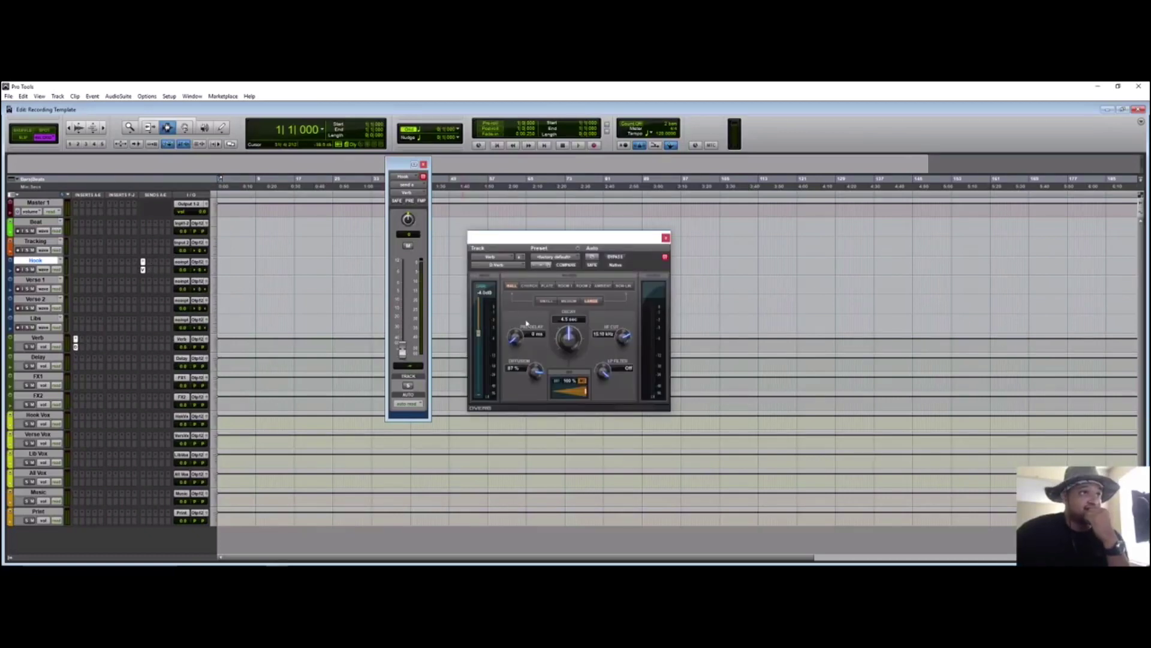
{"action": "left_click", "coordinate": [665, 238]}
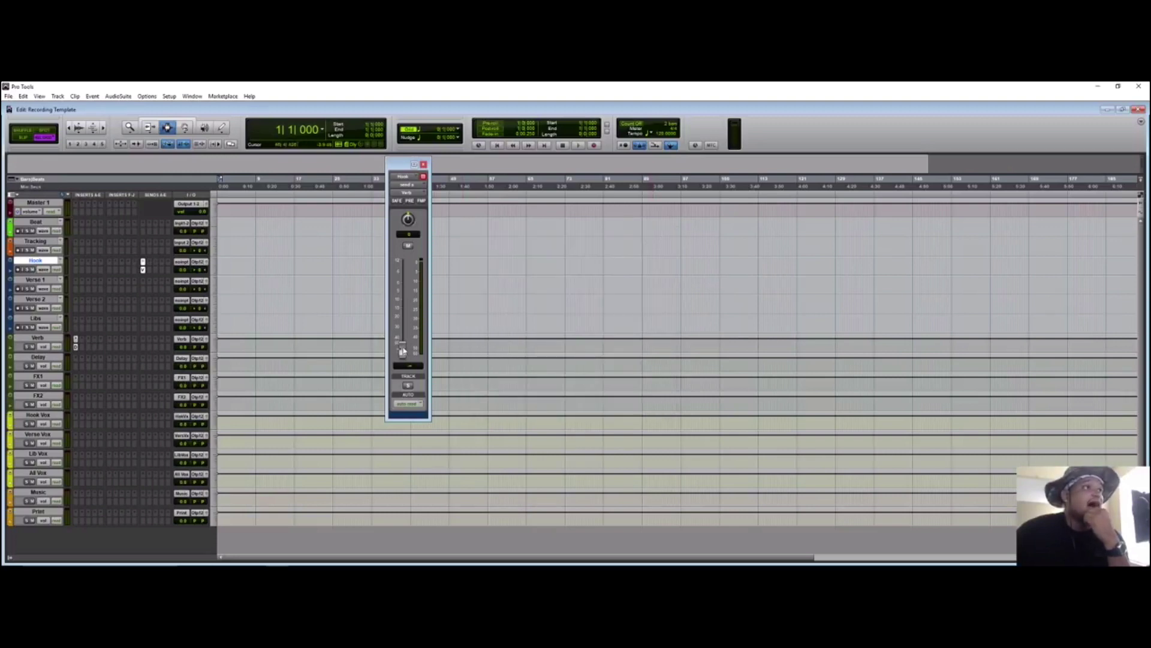
{"action": "left_click_drag", "start_coordinate": [403, 351], "coordinate": [418, 321]}
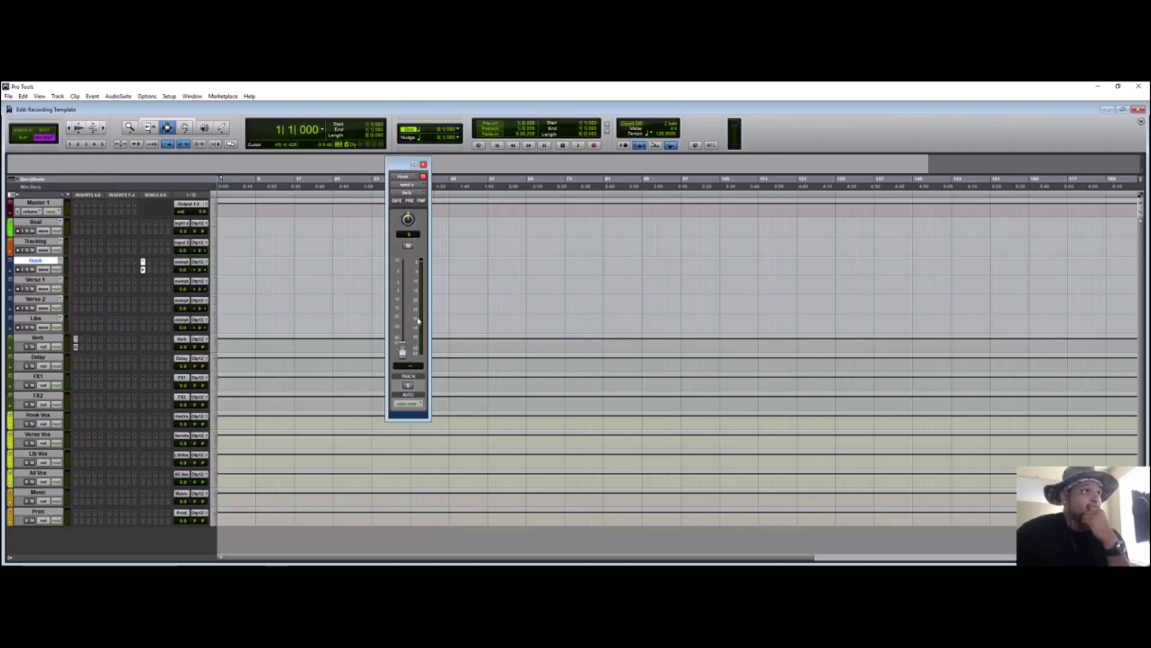
Step: Remove the Verb send from the Hook track
{"action": "left_click", "coordinate": [424, 165]}
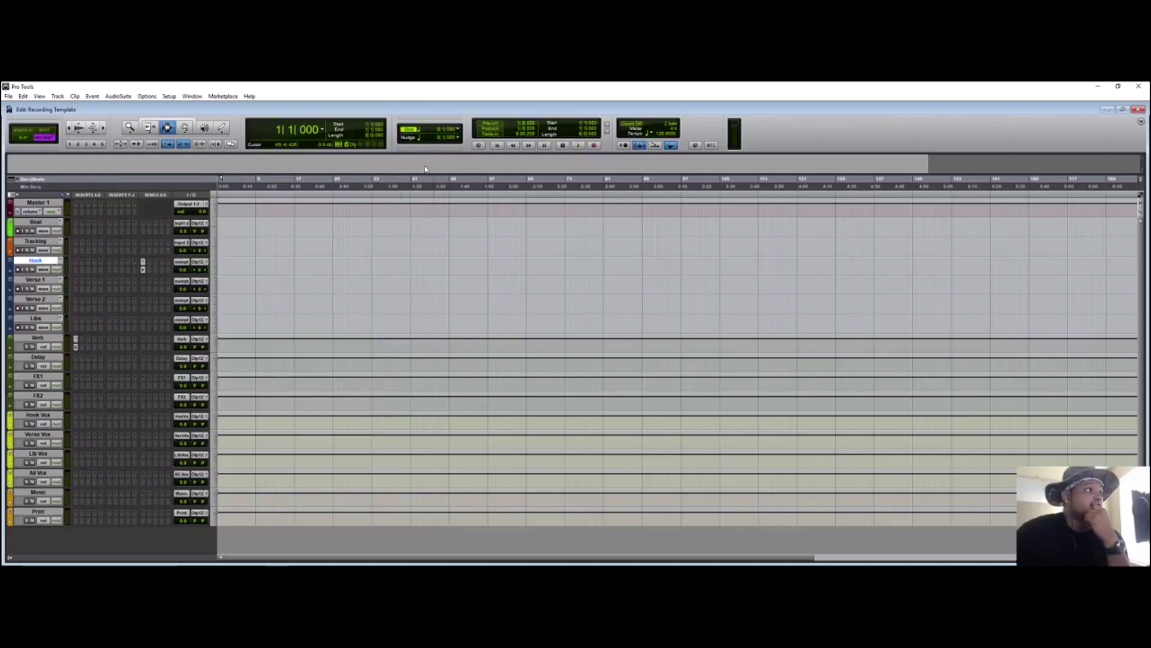
{"action": "left_click", "coordinate": [157, 270]}
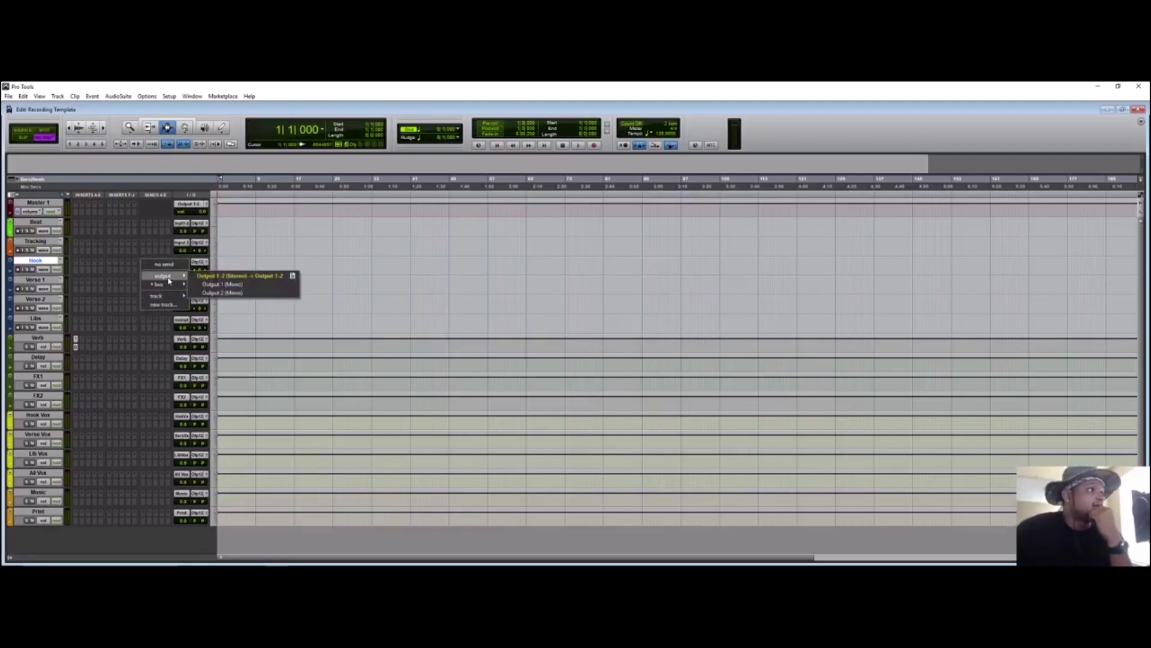
{"action": "left_click", "coordinate": [80, 330]}
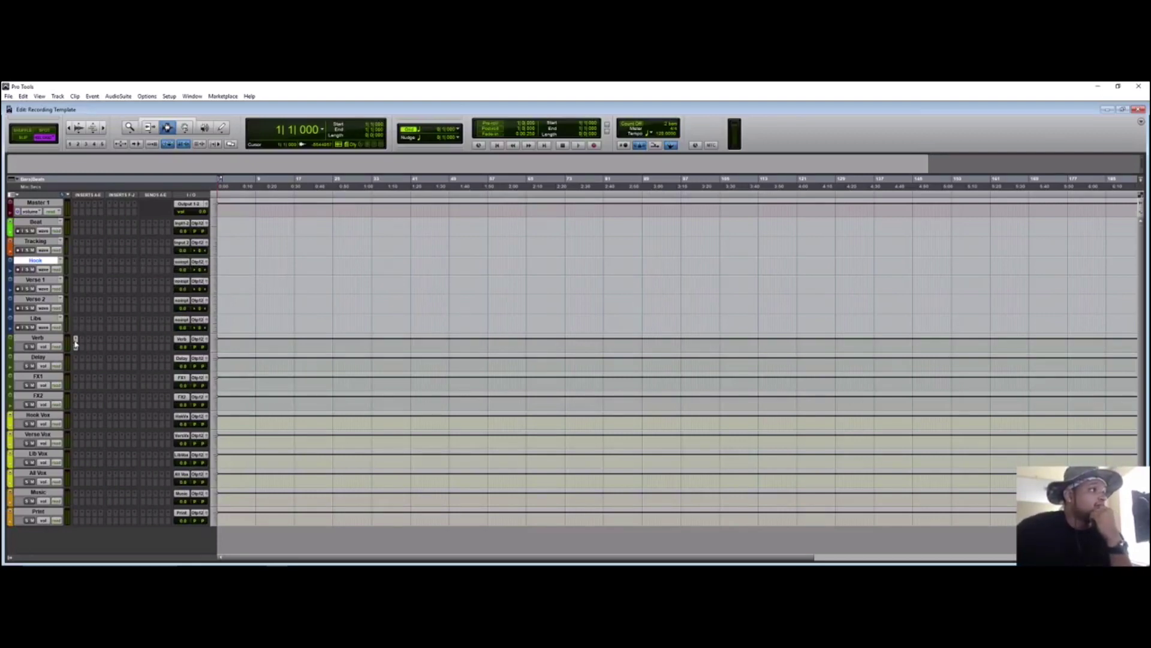
Step: Set the Beat track to no input and route its output to the Music (Stereo) bus
{"action": "left_click", "coordinate": [182, 224]}
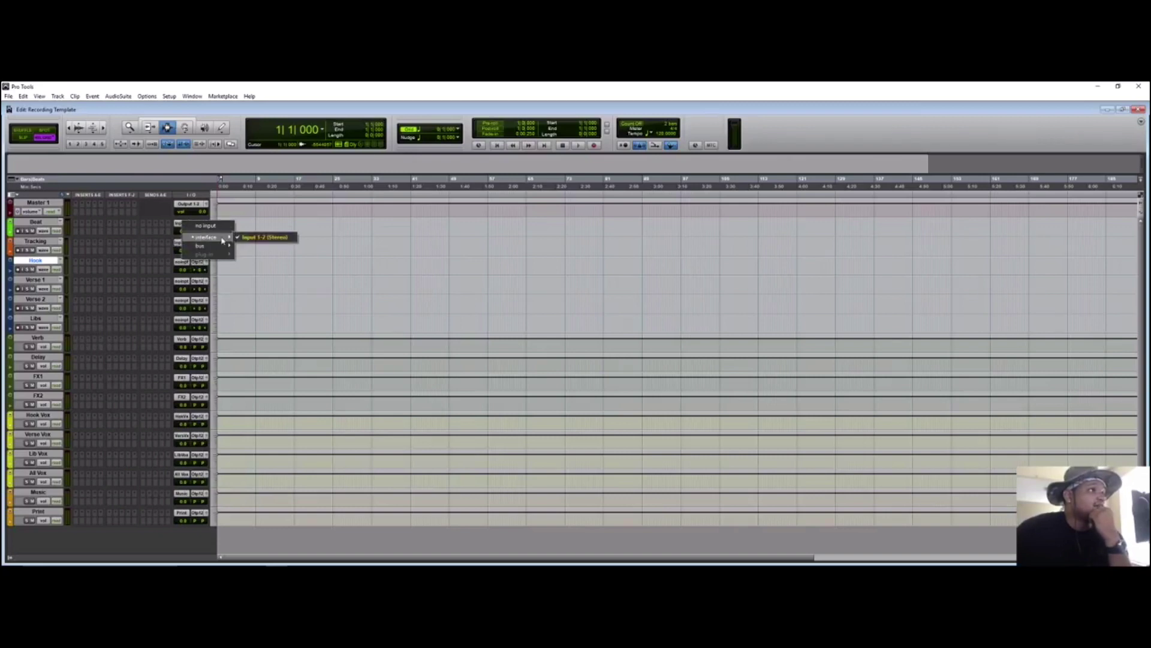
{"action": "left_click", "coordinate": [207, 229]}
{"action": "left_click", "coordinate": [198, 224]}
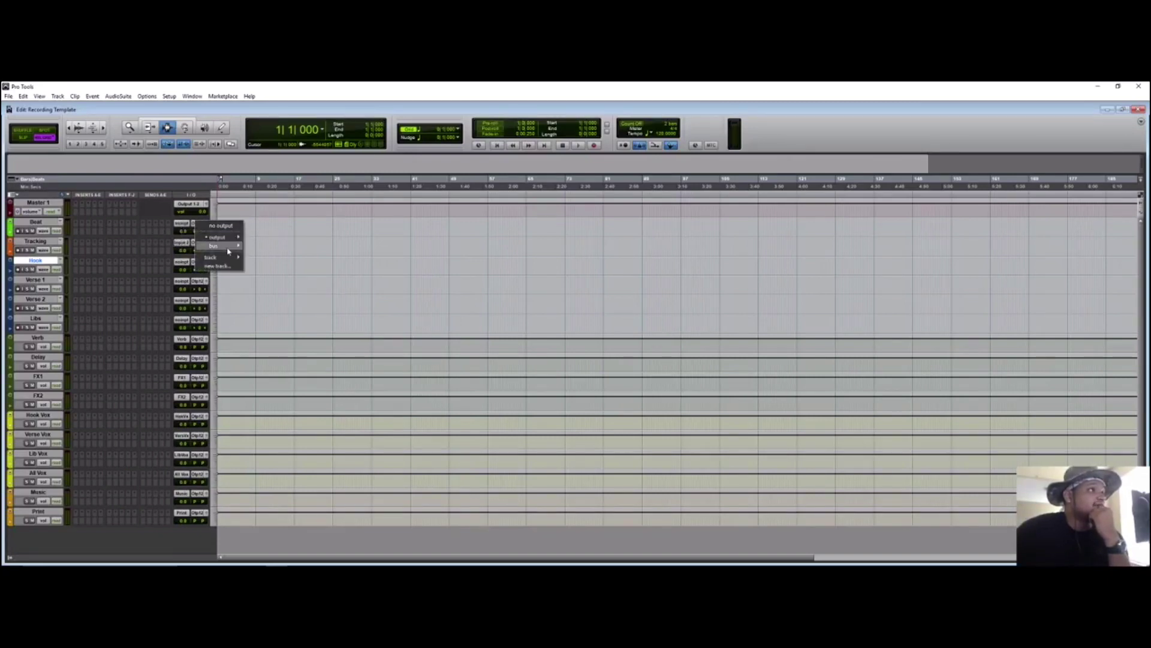
{"action": "mouse_move", "coordinate": [228, 246]}
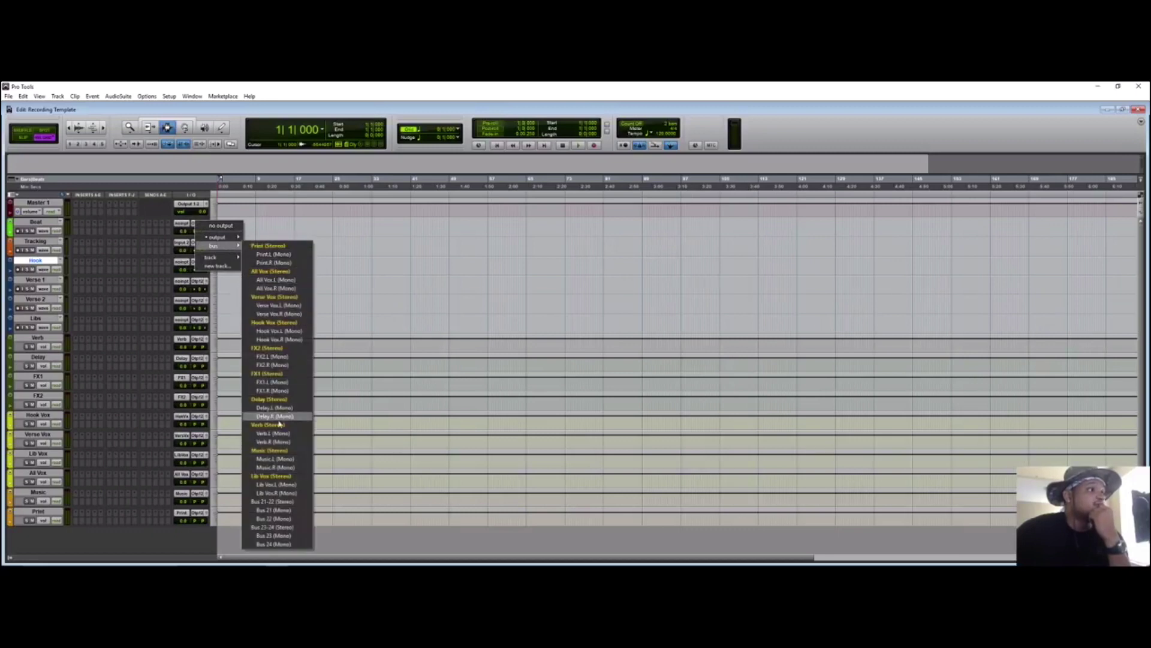
{"action": "left_click", "coordinate": [277, 450]}
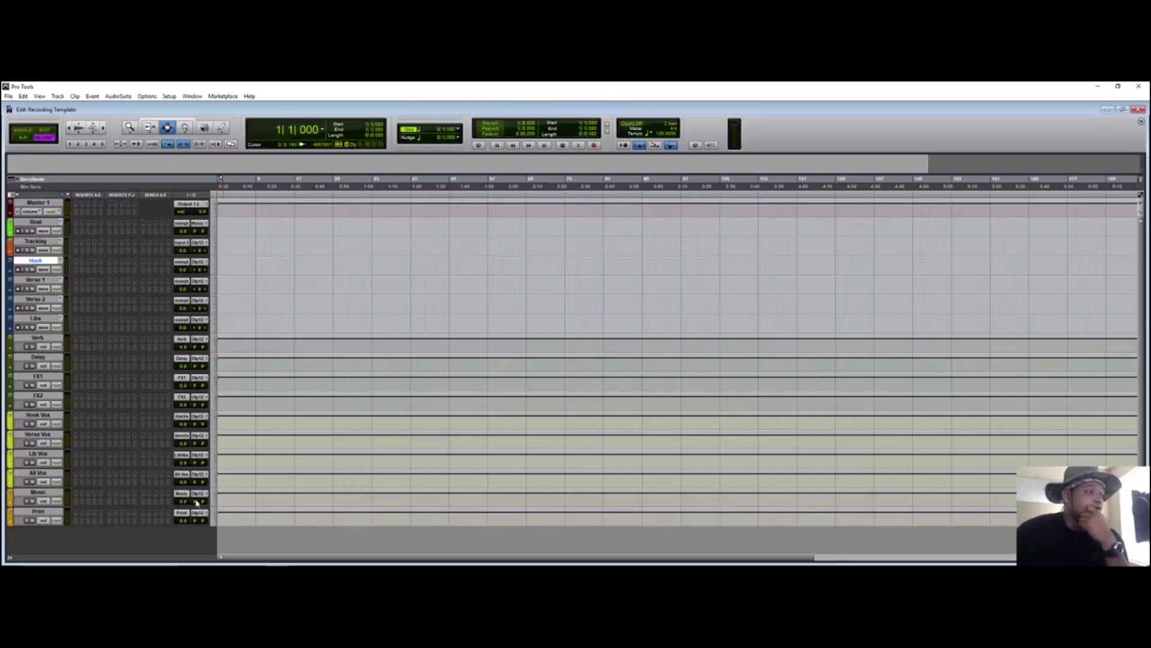
{"action": "left_click", "coordinate": [37, 492]}
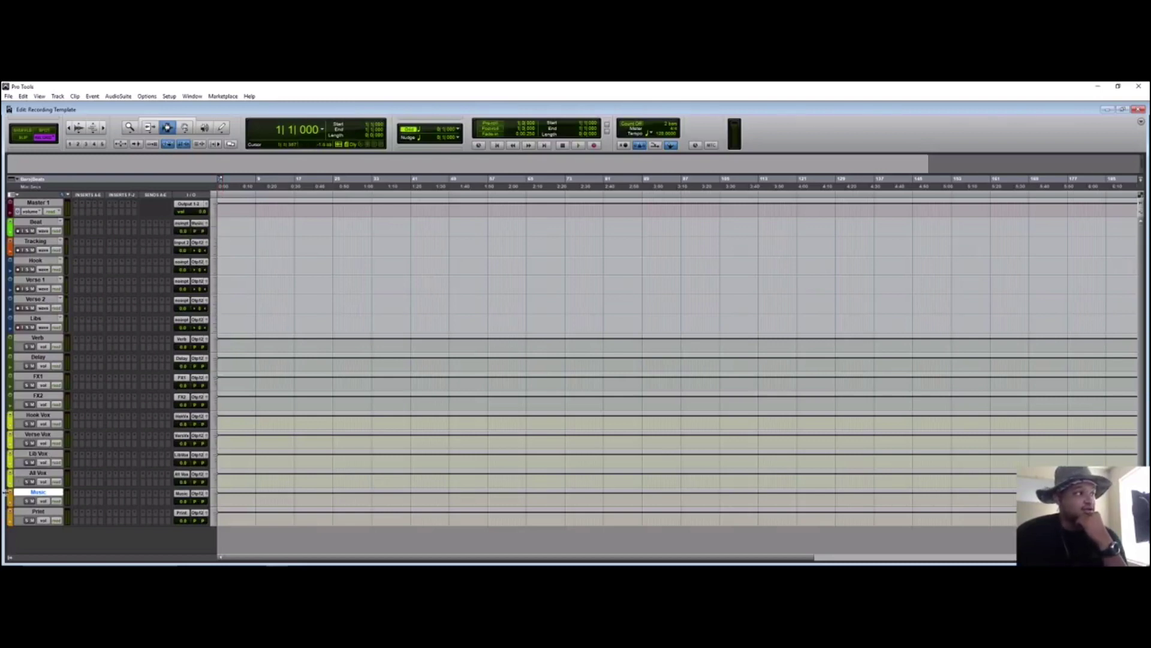
{"action": "left_click", "coordinate": [182, 493]}
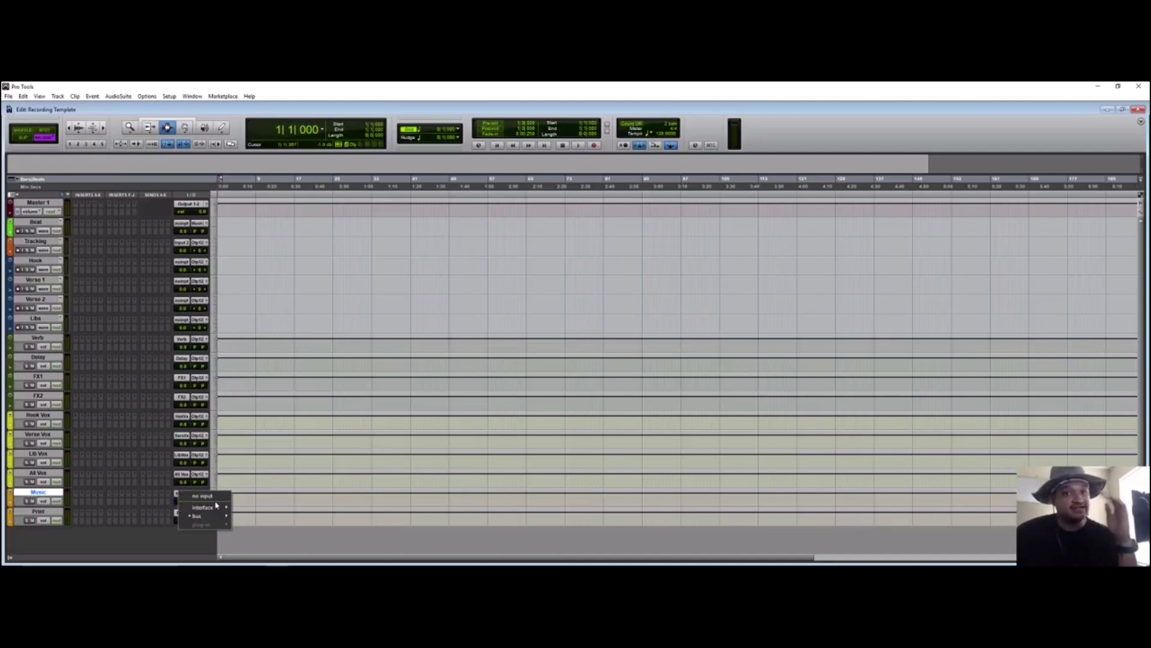
{"action": "left_click", "coordinate": [42, 492]}
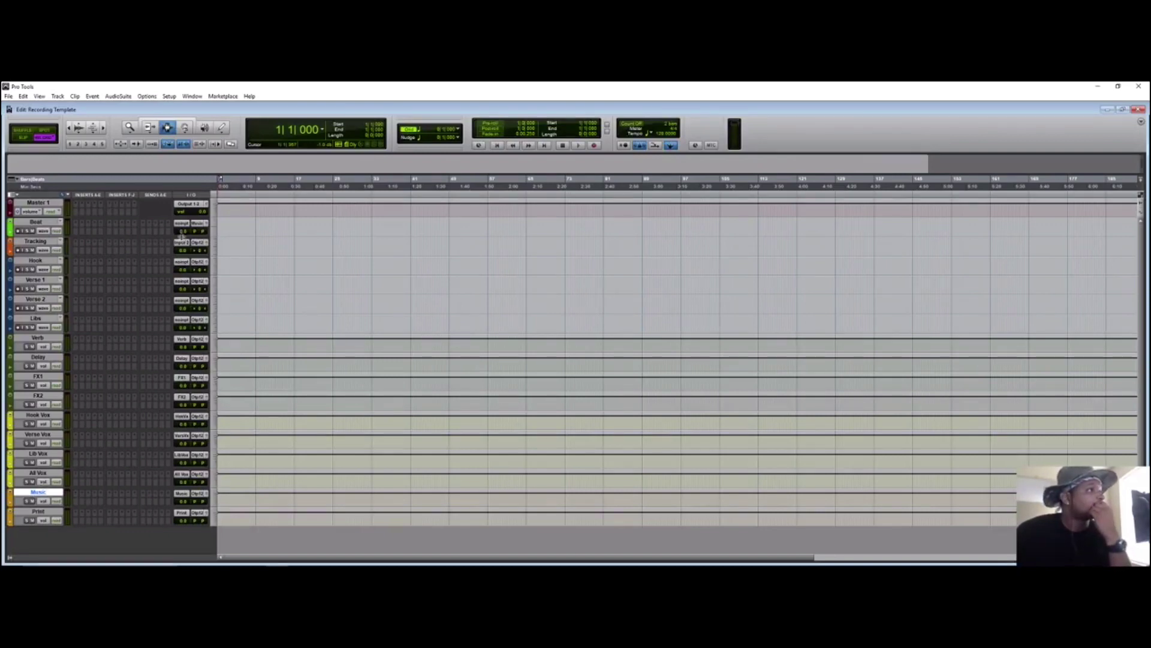
Step: Set the Tracking track's input to Input 2 (Mono) and its output to the Print (Stereo) bus
{"action": "left_click", "coordinate": [182, 242]}
{"action": "mouse_move", "coordinate": [208, 257]}
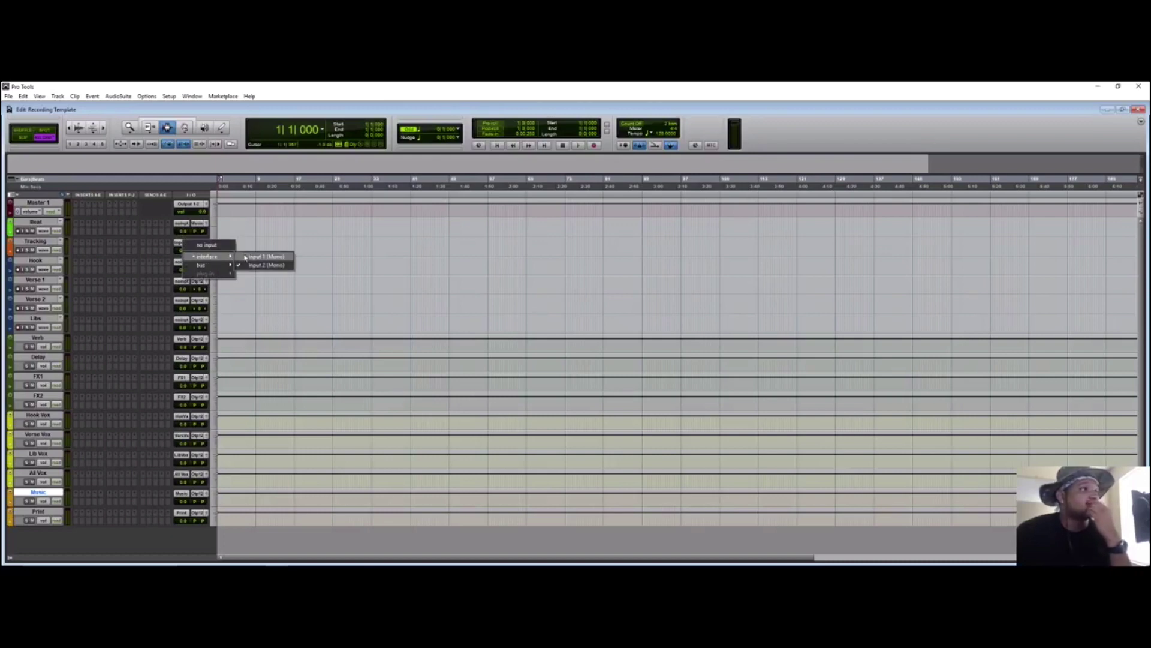
{"action": "left_click", "coordinate": [264, 262]}
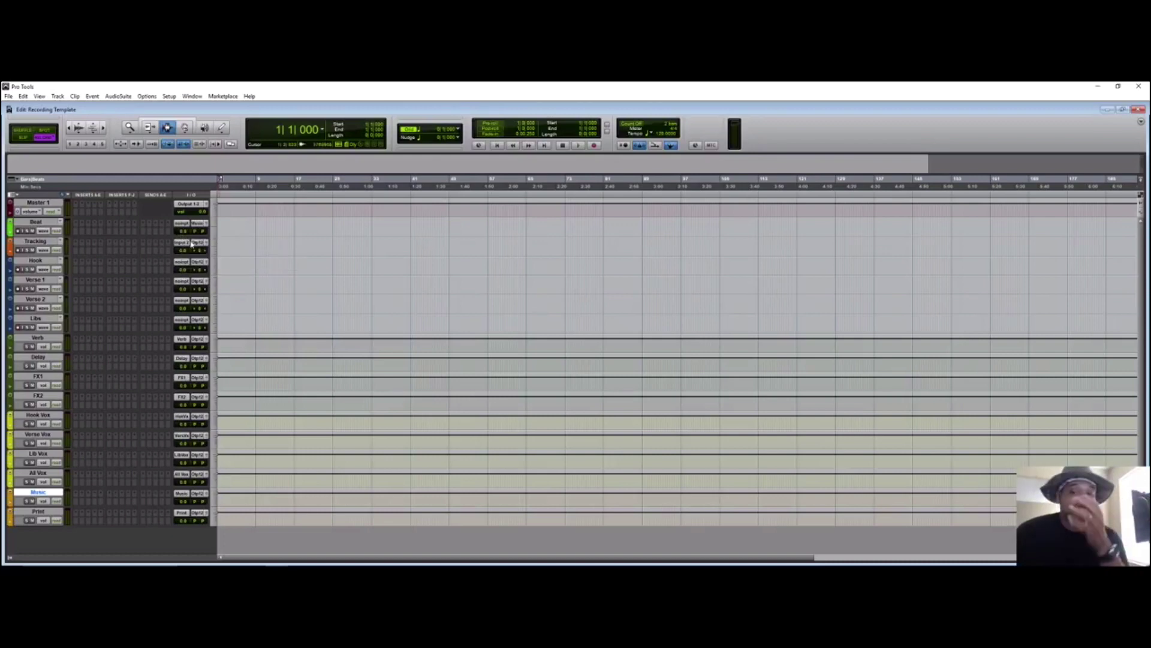
{"action": "left_click", "coordinate": [197, 242]}
{"action": "mouse_move", "coordinate": [220, 266]}
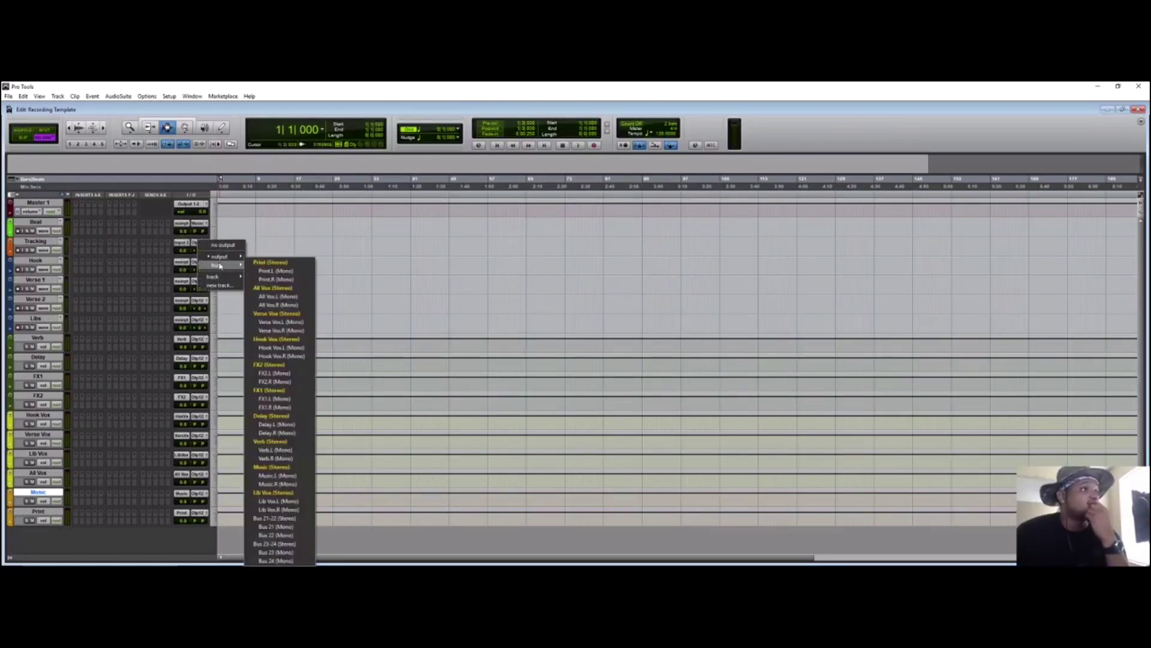
{"action": "left_click", "coordinate": [270, 262]}
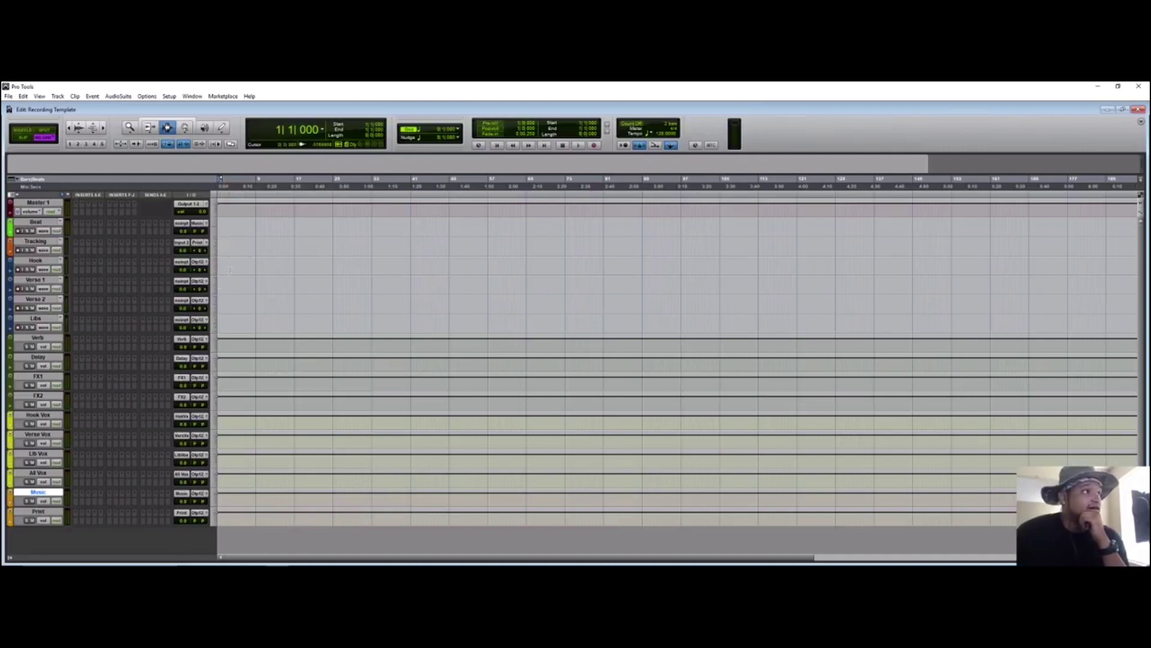
{"action": "left_click_drag", "start_coordinate": [230, 269], "coordinate": [393, 267]}
{"action": "left_click_drag", "start_coordinate": [294, 284], "coordinate": [457, 286]}
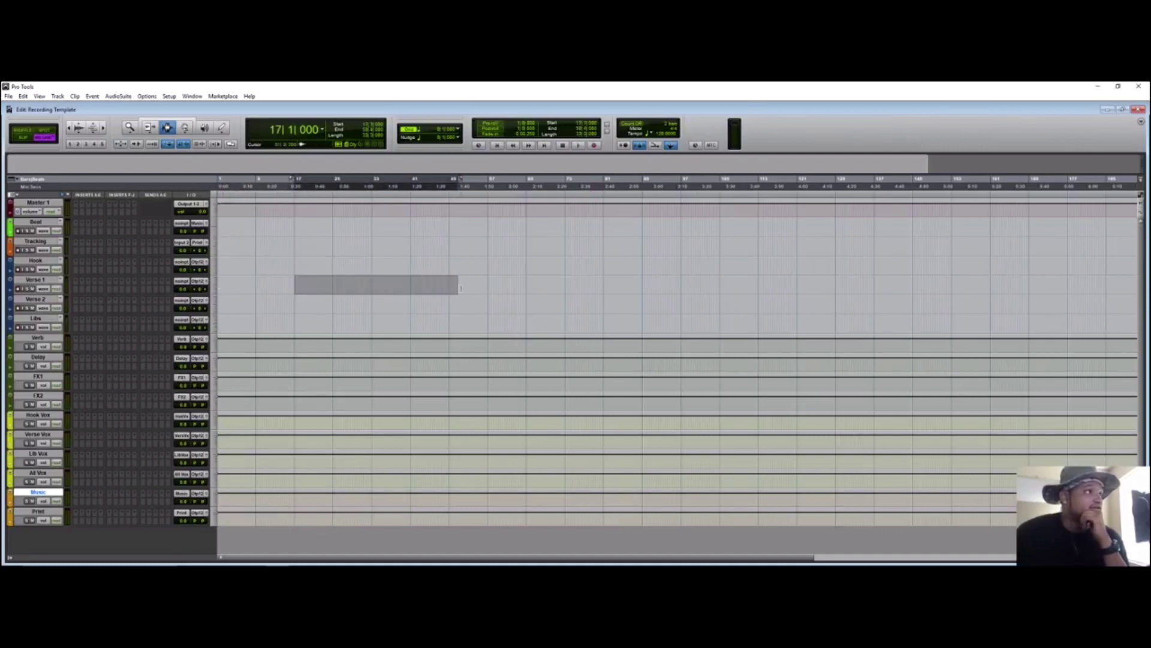
{"action": "left_click", "coordinate": [51, 263]}
{"action": "left_click", "coordinate": [182, 262]}
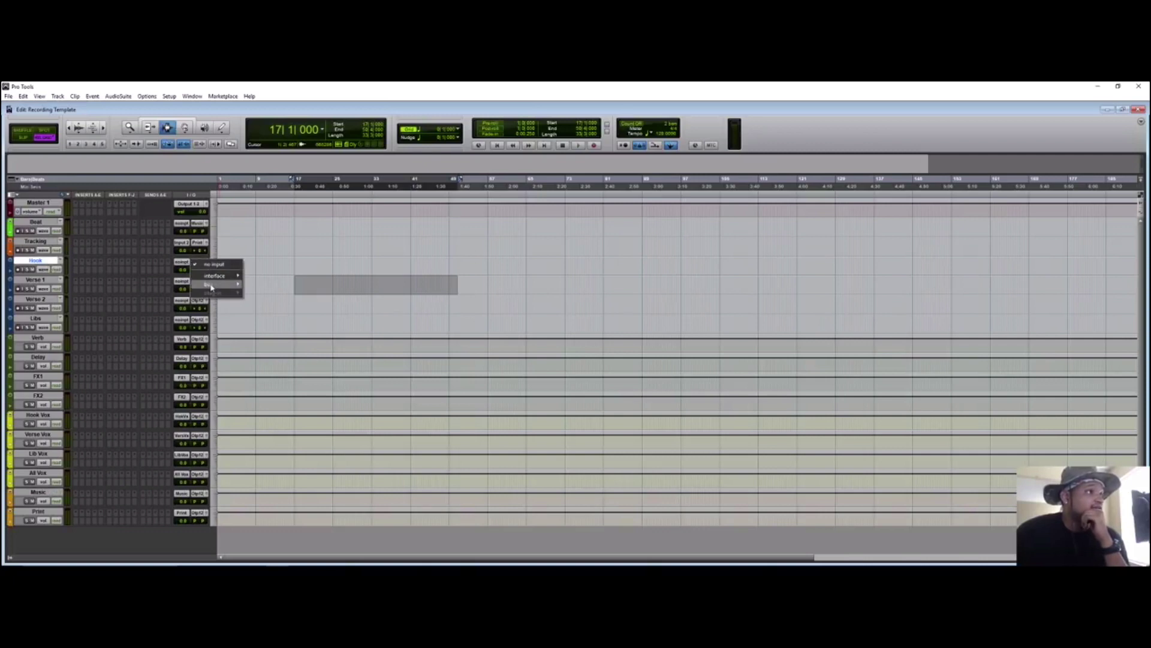
{"action": "mouse_move", "coordinate": [211, 285]}
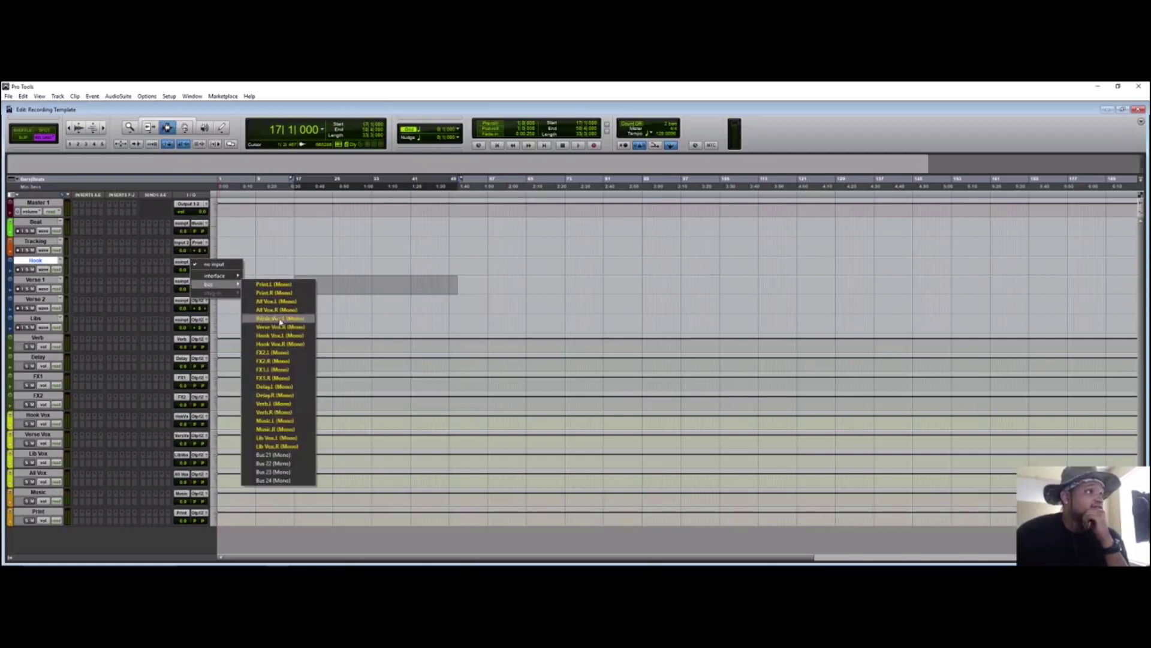
{"action": "left_click", "coordinate": [291, 334]}
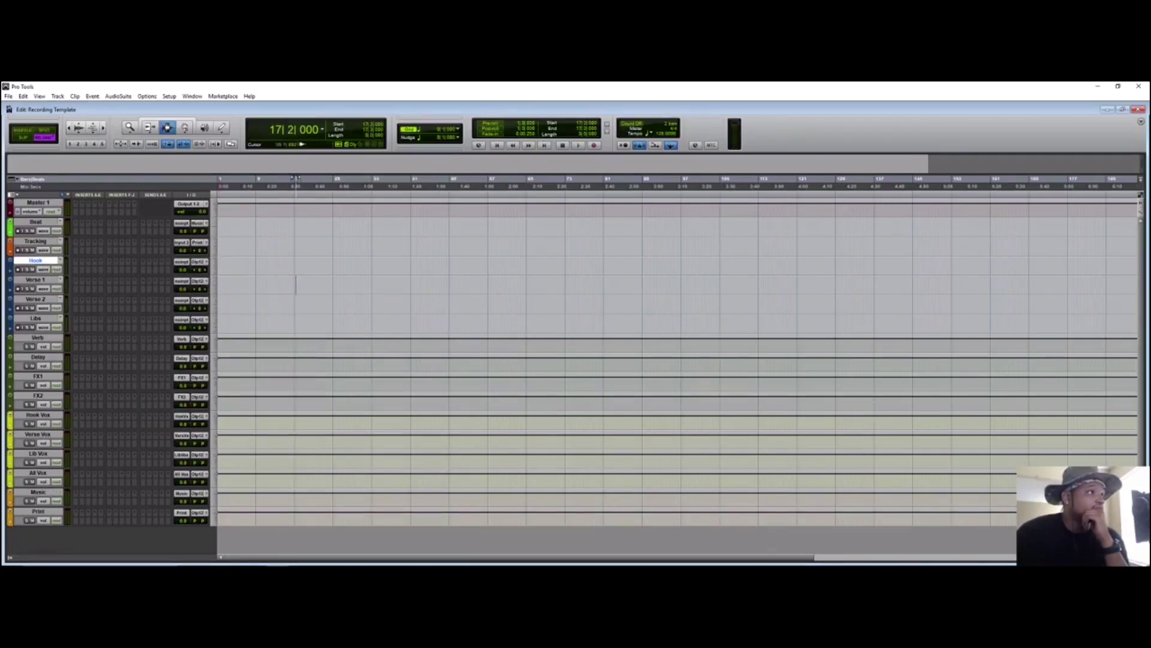
Step: Route the Hook track's output to the Hook Vox (Stereo) bus
{"action": "left_click", "coordinate": [198, 264]}
{"action": "mouse_move", "coordinate": [216, 285]}
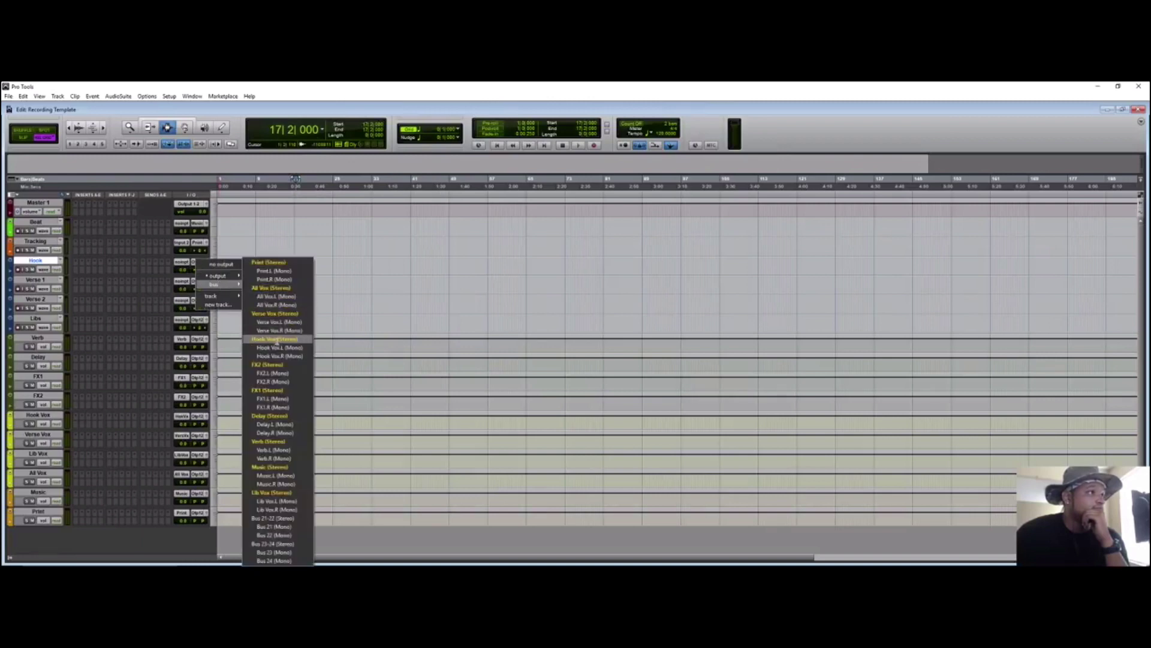
{"action": "left_click", "coordinate": [276, 339]}
Step: Route the outputs of the Verse 1, Verse 2 and Libs tracks to the Verse Vox (Stereo) bus
{"action": "left_click", "coordinate": [197, 281]}
{"action": "mouse_move", "coordinate": [215, 304]}
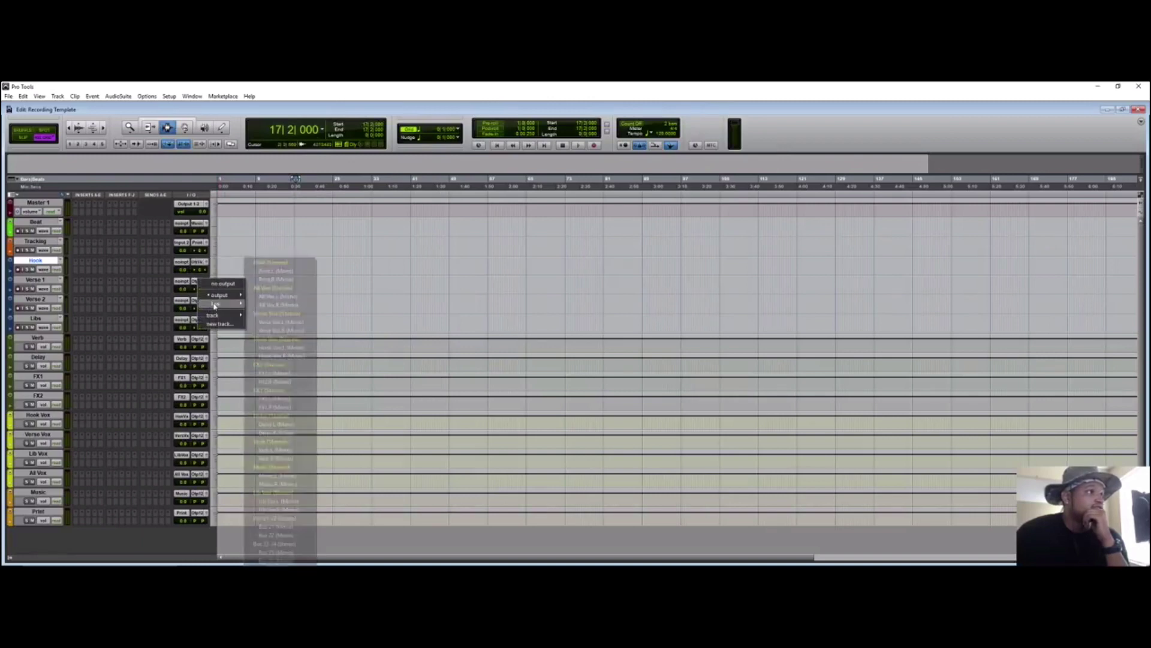
{"action": "left_click", "coordinate": [275, 313]}
{"action": "left_click", "coordinate": [195, 301]}
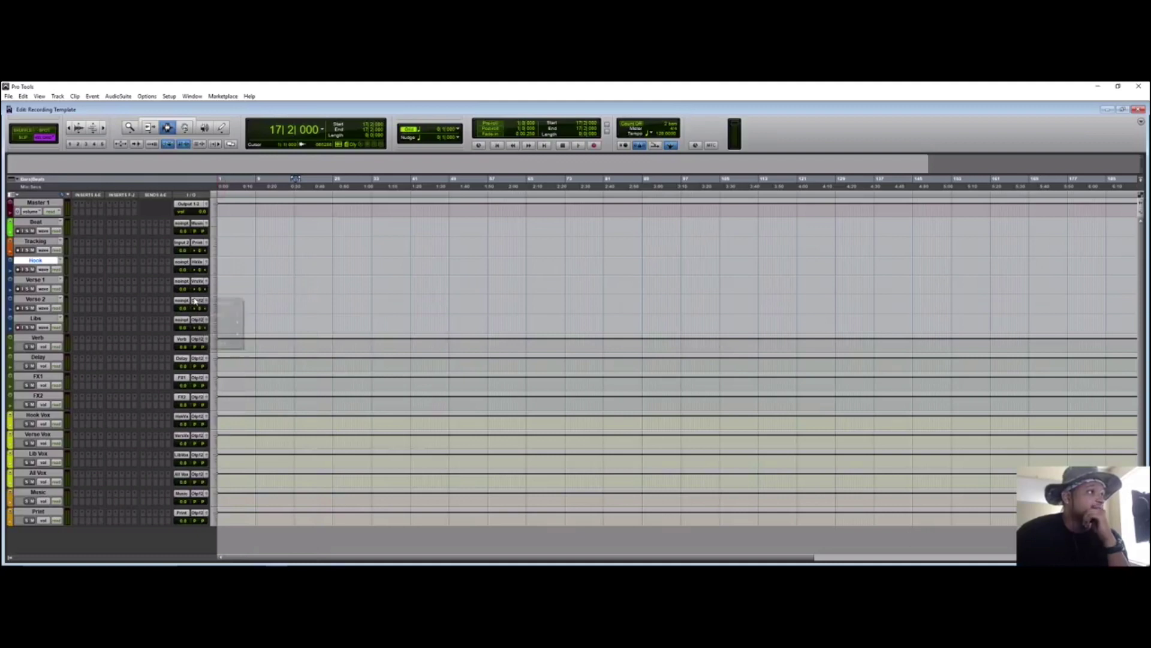
{"action": "mouse_move", "coordinate": [215, 322]}
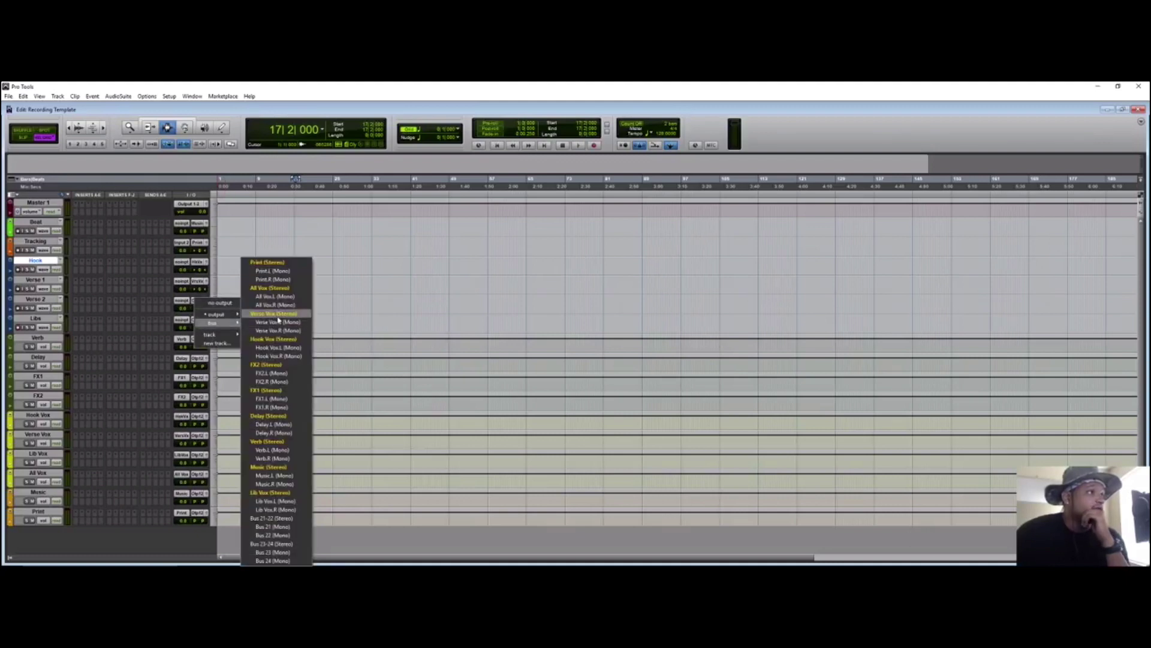
{"action": "left_click", "coordinate": [276, 313]}
{"action": "left_click", "coordinate": [196, 321]}
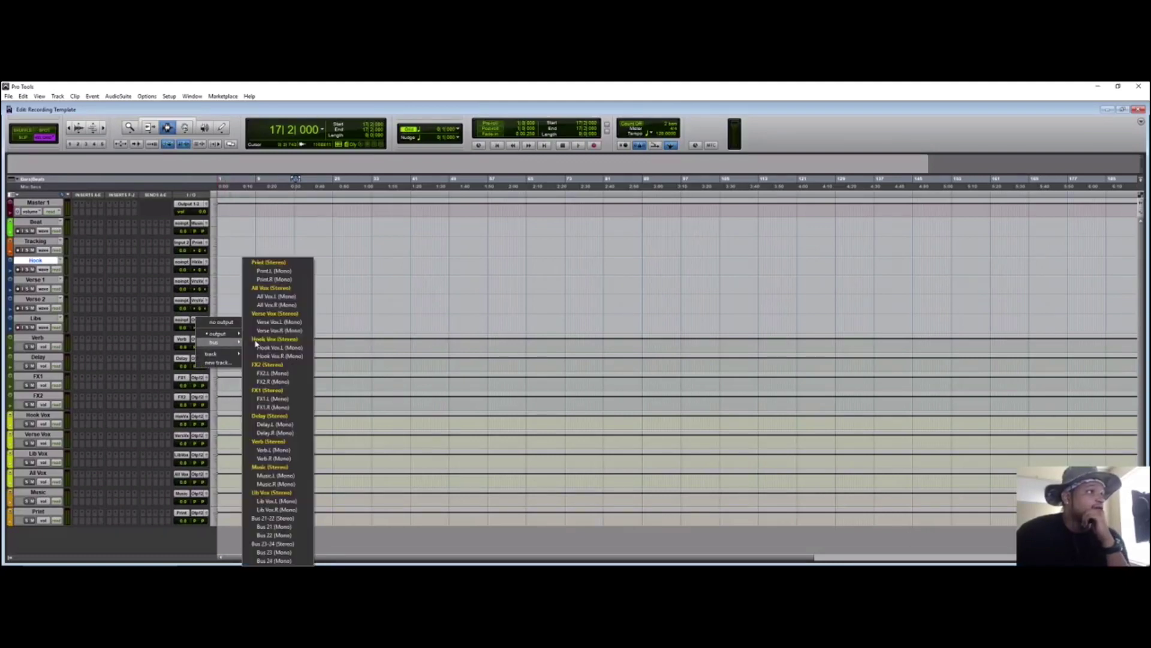
{"action": "left_click", "coordinate": [276, 313]}
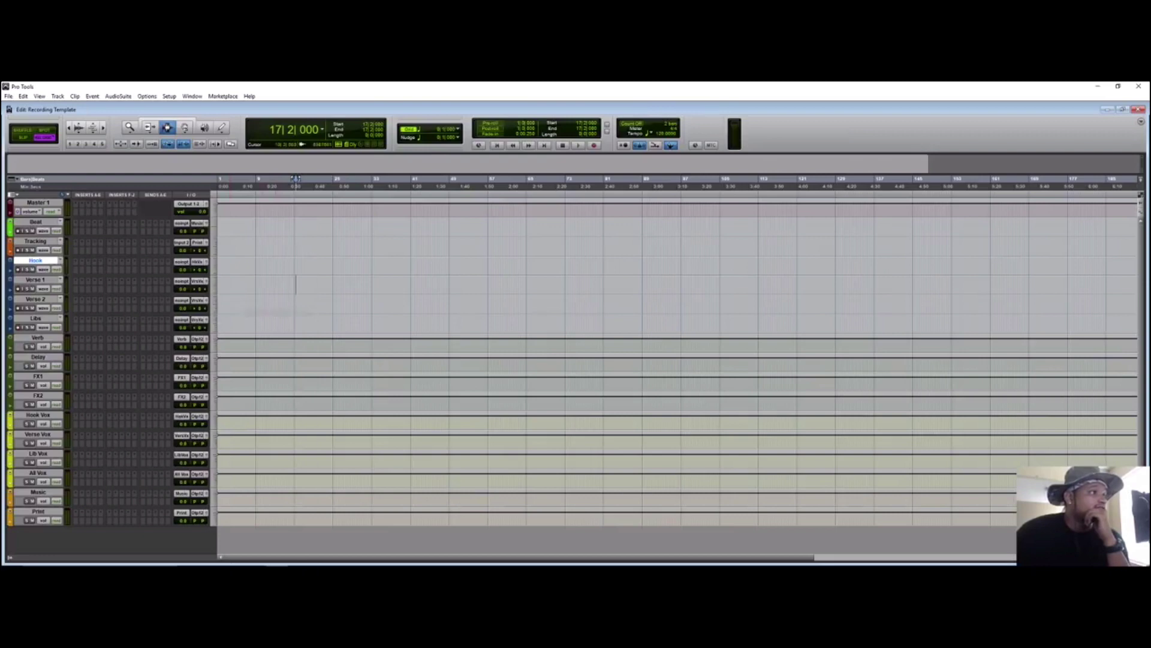
Step: Route the outputs of the Verb and Delay aux tracks to the Print (Stereo) bus
{"action": "left_click", "coordinate": [198, 340]}
{"action": "mouse_move", "coordinate": [217, 362]}
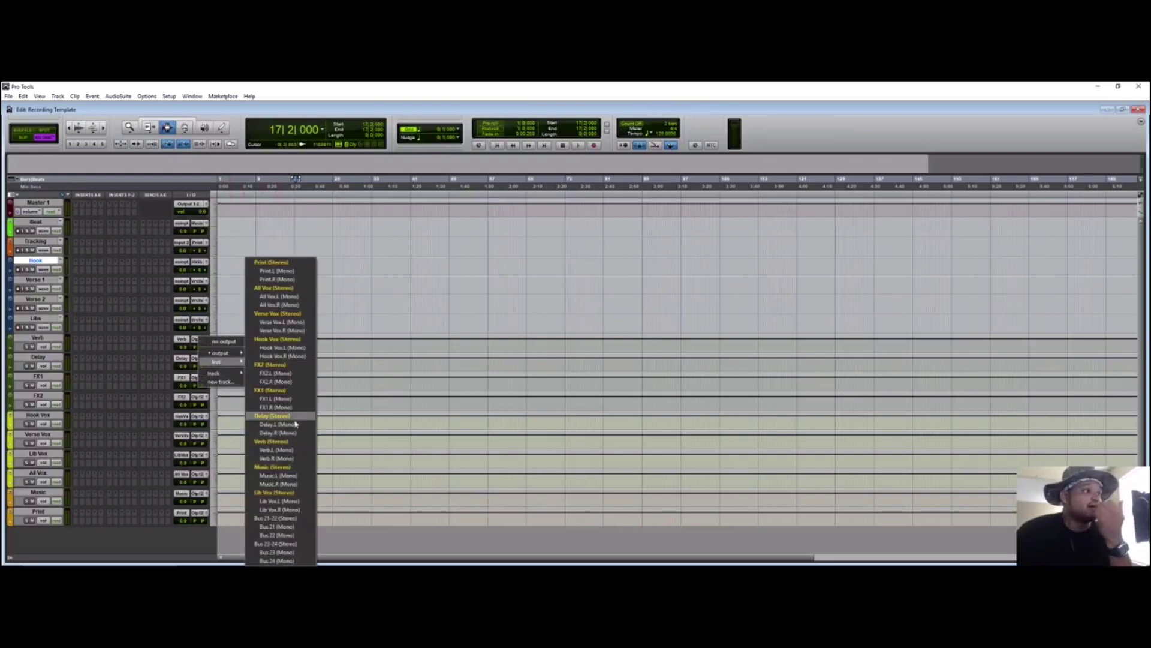
{"action": "left_click", "coordinate": [273, 268]}
{"action": "left_click", "coordinate": [198, 359]}
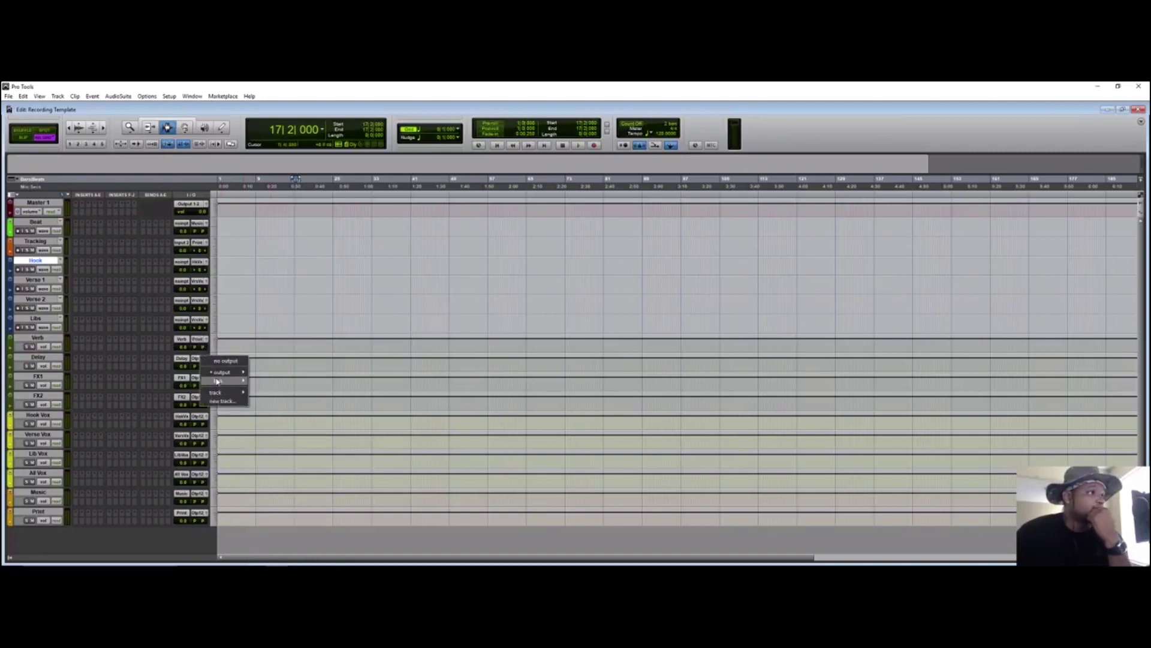
{"action": "mouse_move", "coordinate": [217, 381]}
{"action": "left_click", "coordinate": [273, 268]}
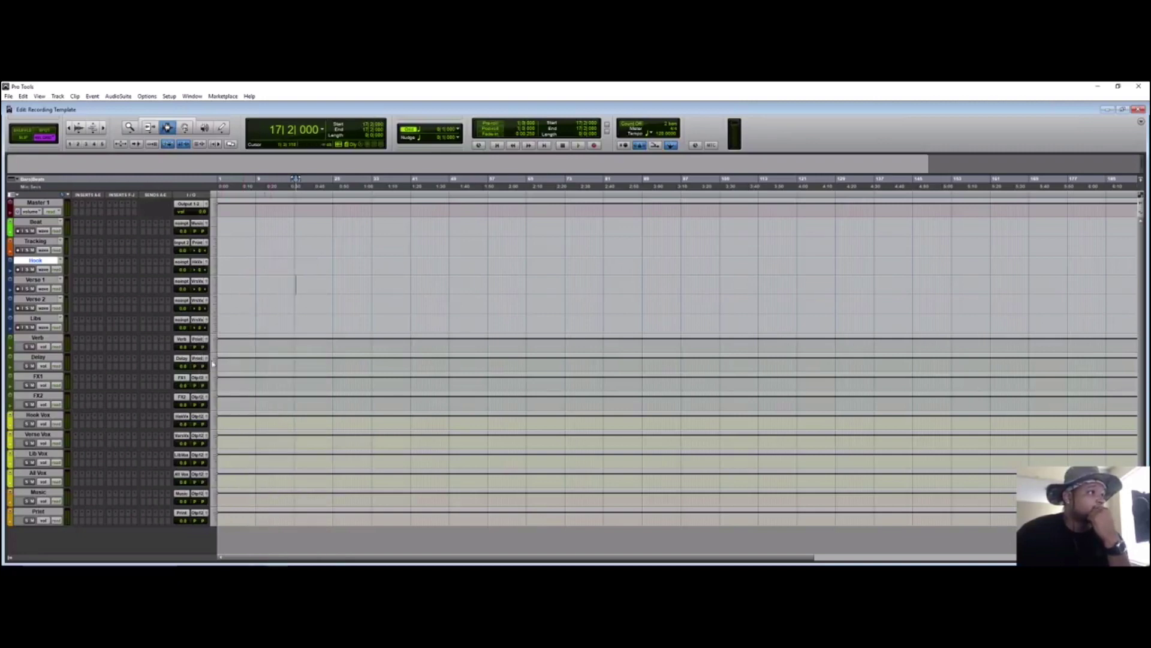
Step: Route the outputs of the FX1 and FX2 aux tracks to the Print (Stereo) bus
{"action": "left_click", "coordinate": [197, 378]}
{"action": "mouse_move", "coordinate": [219, 400]}
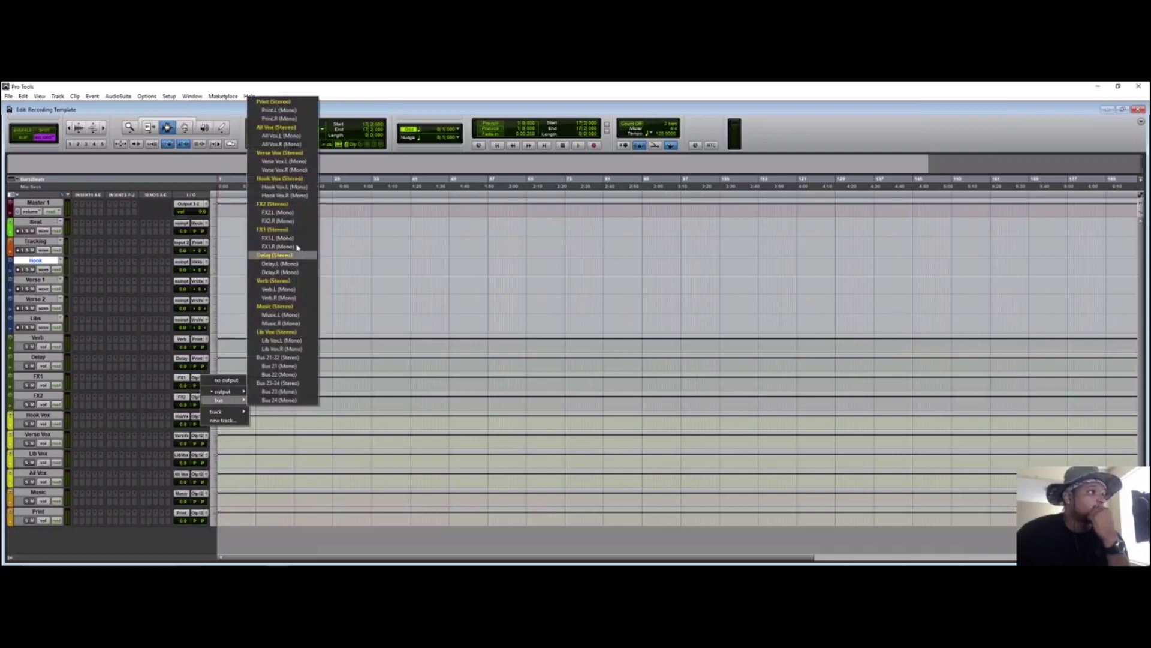
{"action": "left_click", "coordinate": [274, 101]}
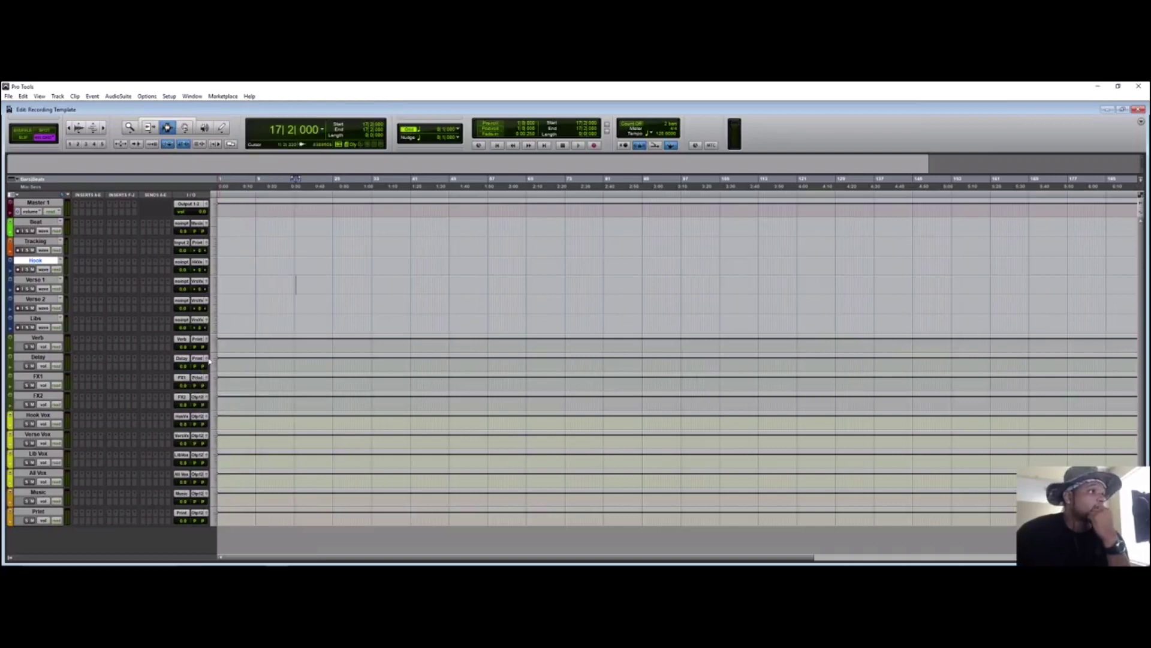
{"action": "left_click", "coordinate": [194, 397]}
{"action": "mouse_move", "coordinate": [214, 420]}
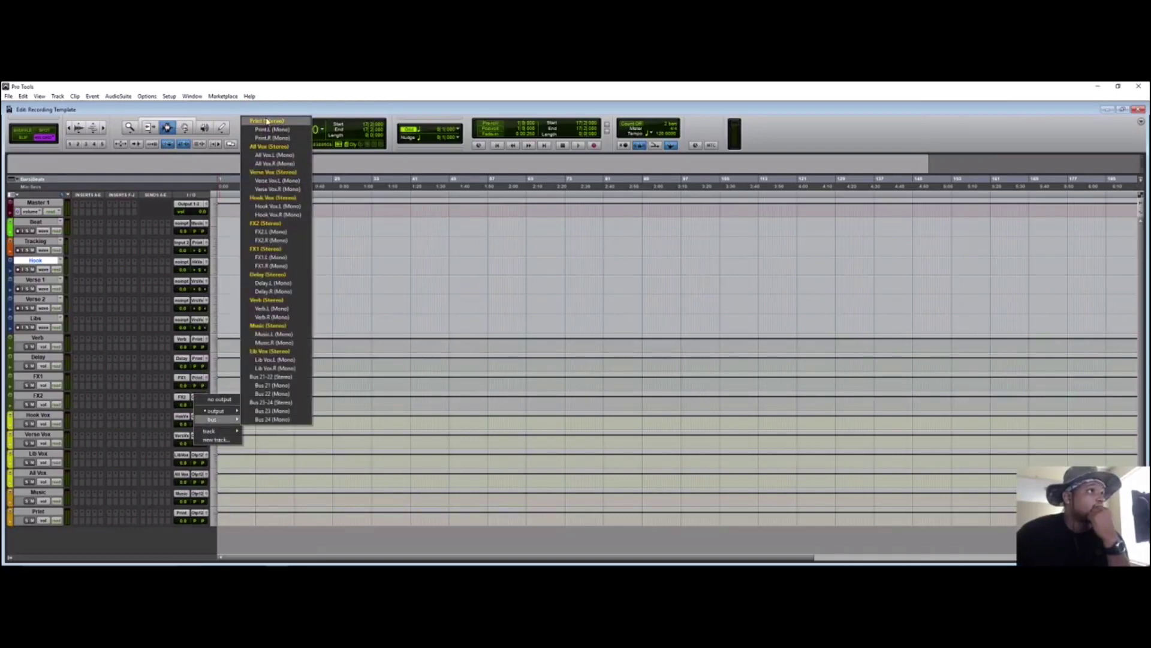
{"action": "left_click", "coordinate": [267, 122]}
Step: Route the outputs of the Hook Vox, Verse Vox and Lib Vox aux tracks to the All Vox (Stereo) bus
{"action": "left_click", "coordinate": [196, 416]}
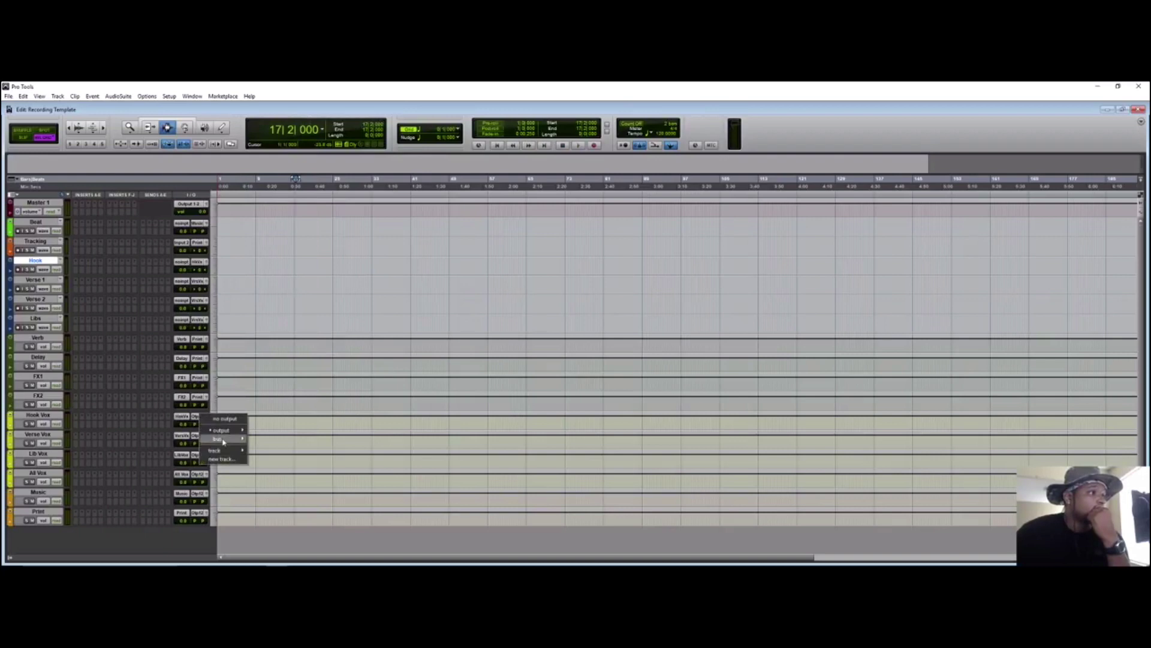
{"action": "mouse_move", "coordinate": [223, 442]}
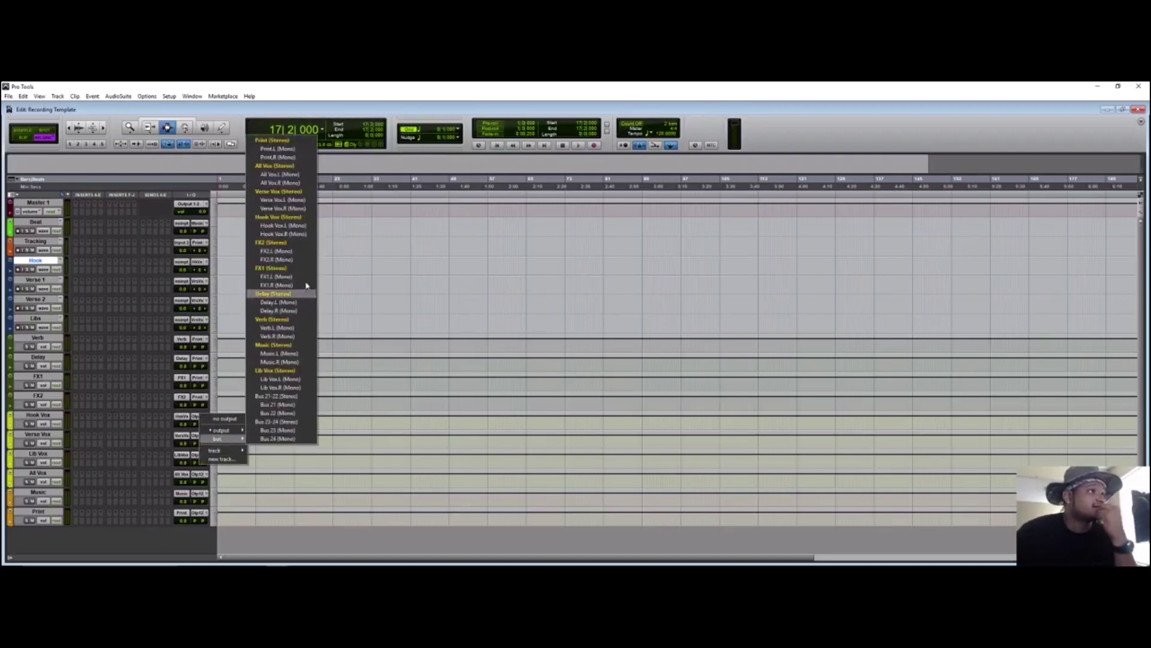
{"action": "left_click", "coordinate": [280, 168]}
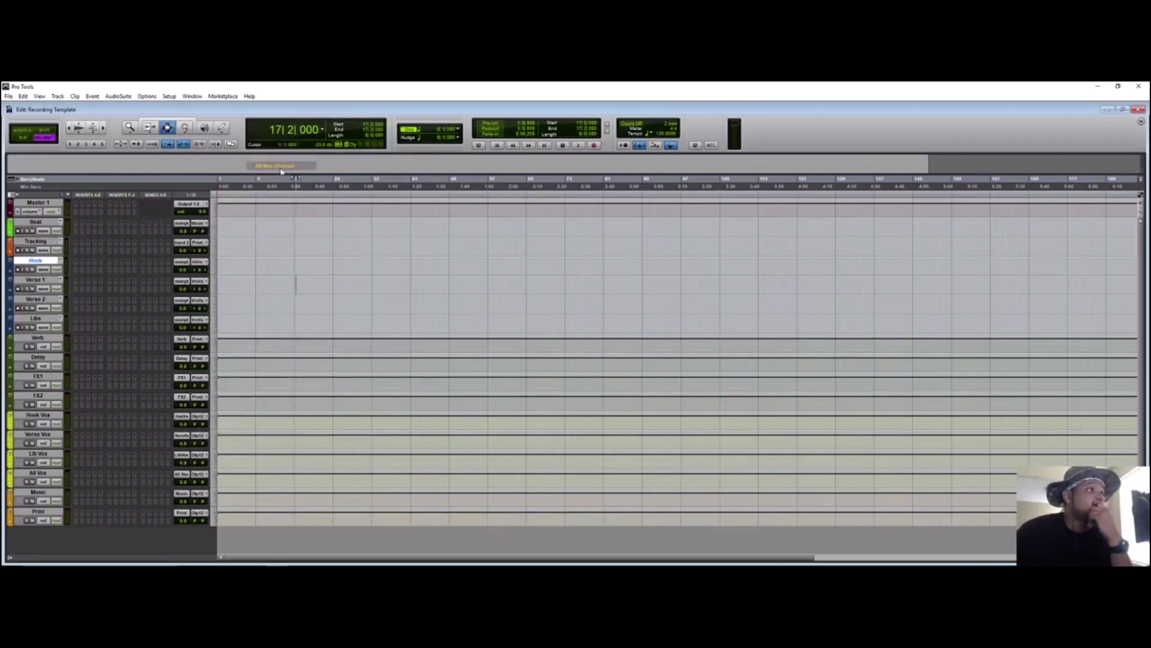
{"action": "left_click", "coordinate": [196, 436]}
{"action": "mouse_move", "coordinate": [224, 460]}
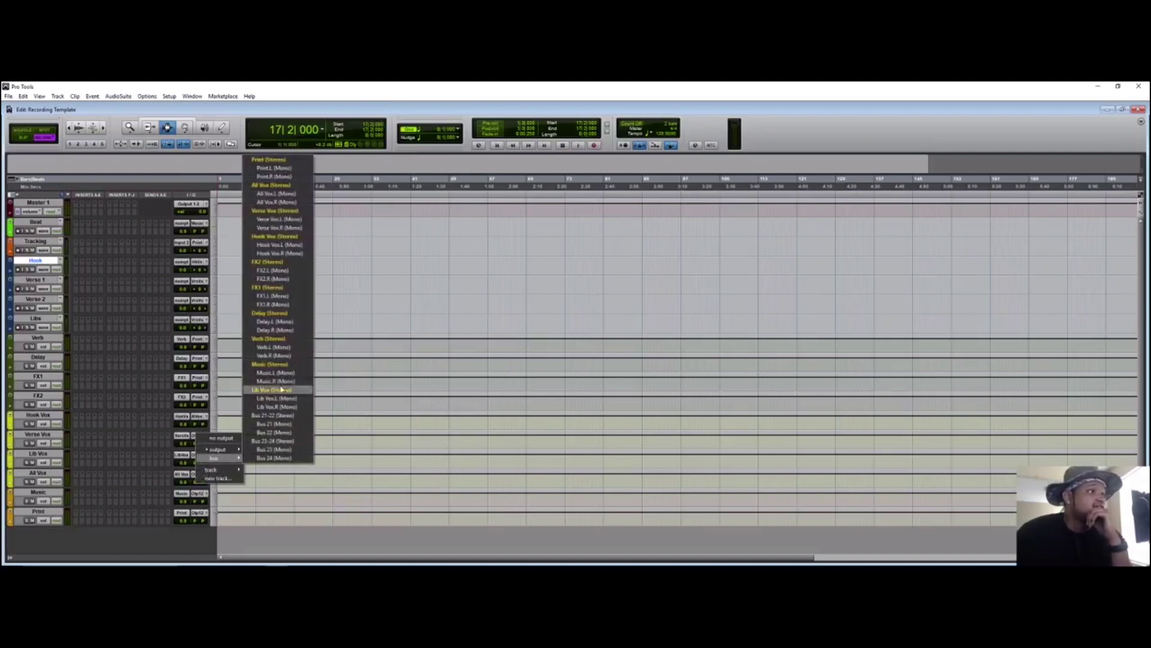
{"action": "left_click", "coordinate": [281, 186]}
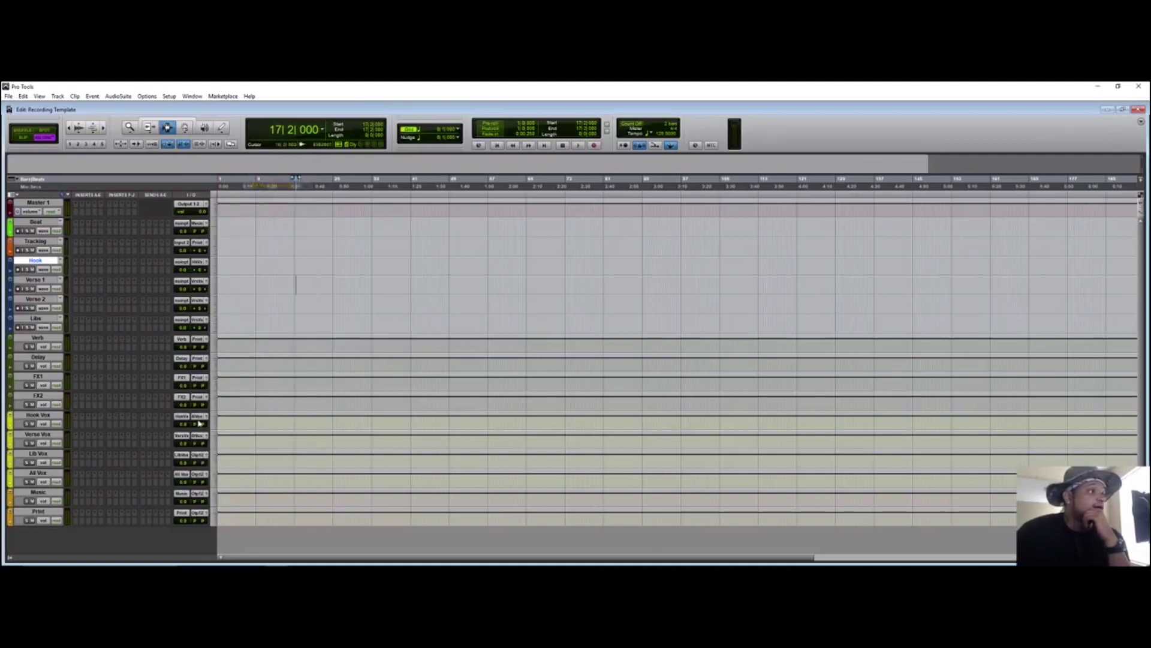
{"action": "left_click", "coordinate": [196, 455]}
{"action": "mouse_move", "coordinate": [219, 477]}
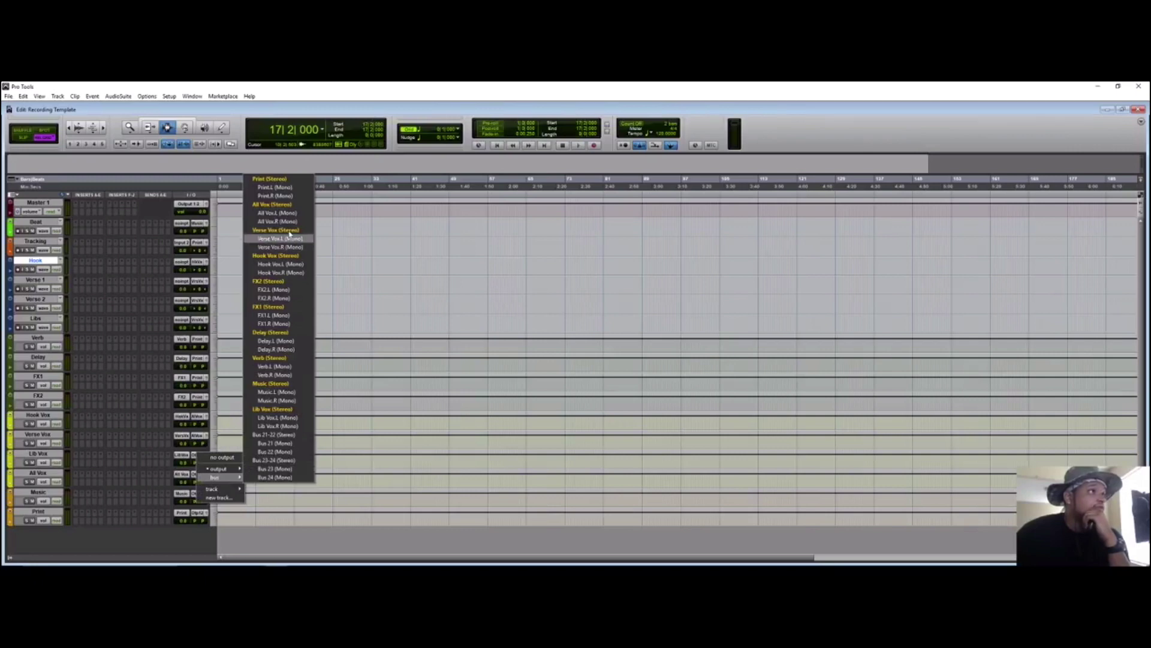
{"action": "left_click", "coordinate": [272, 205]}
Step: Route the outputs of the All Vox and Music aux tracks to the Print (Stereo) bus
{"action": "left_click", "coordinate": [199, 474]}
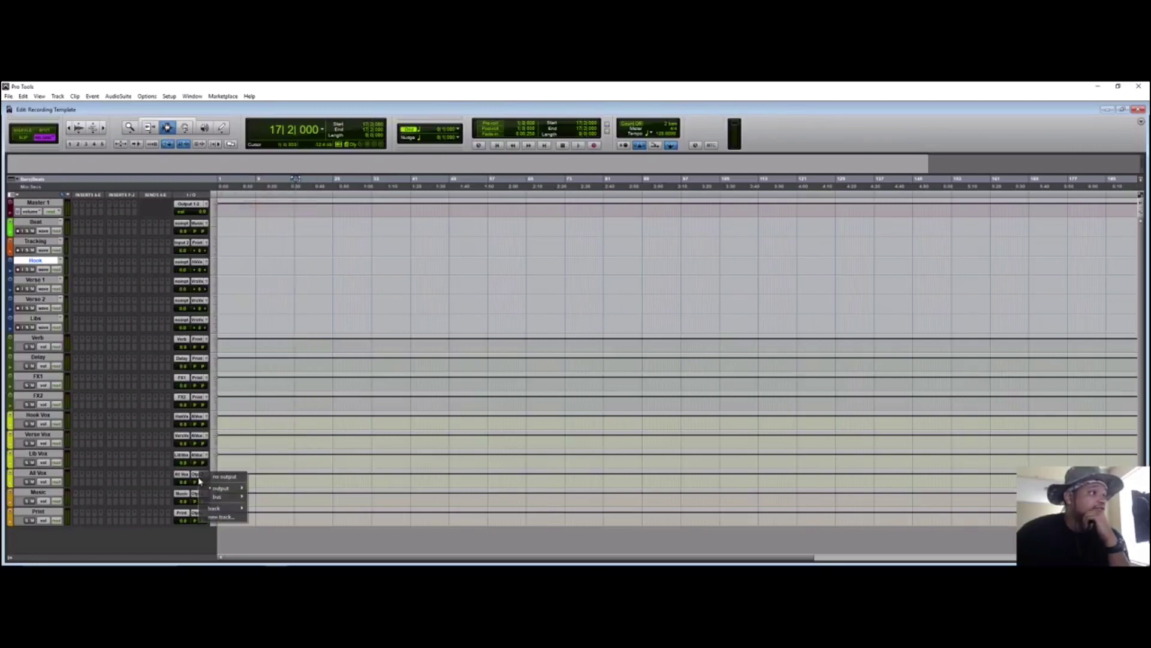
{"action": "mouse_move", "coordinate": [219, 496]}
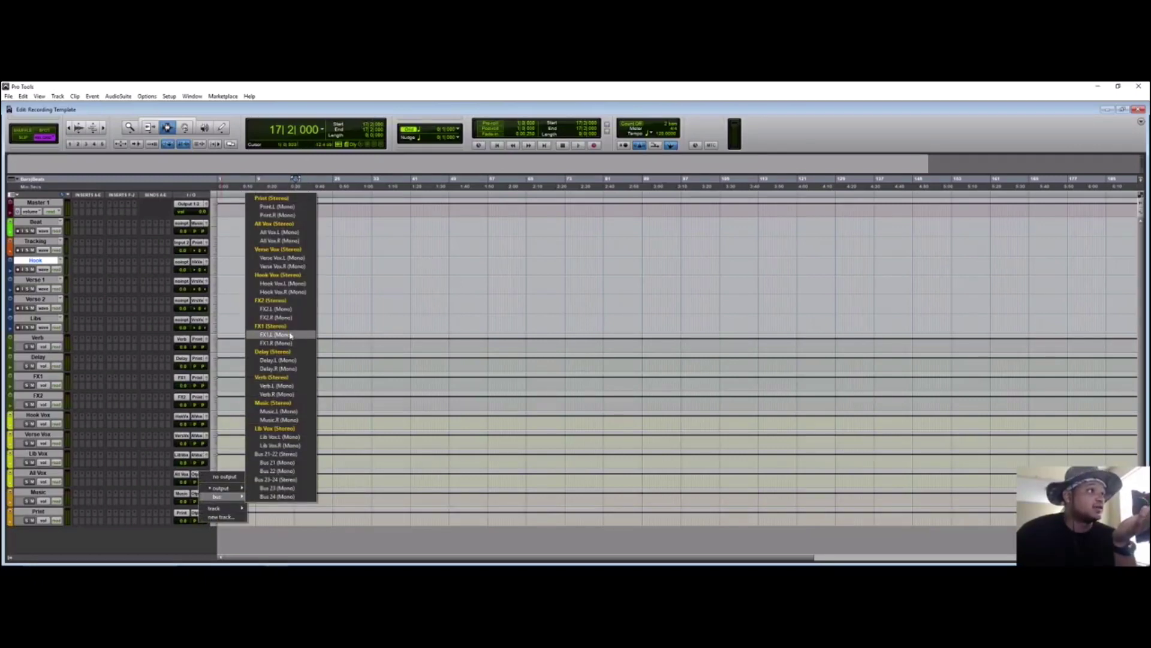
{"action": "left_click", "coordinate": [292, 204]}
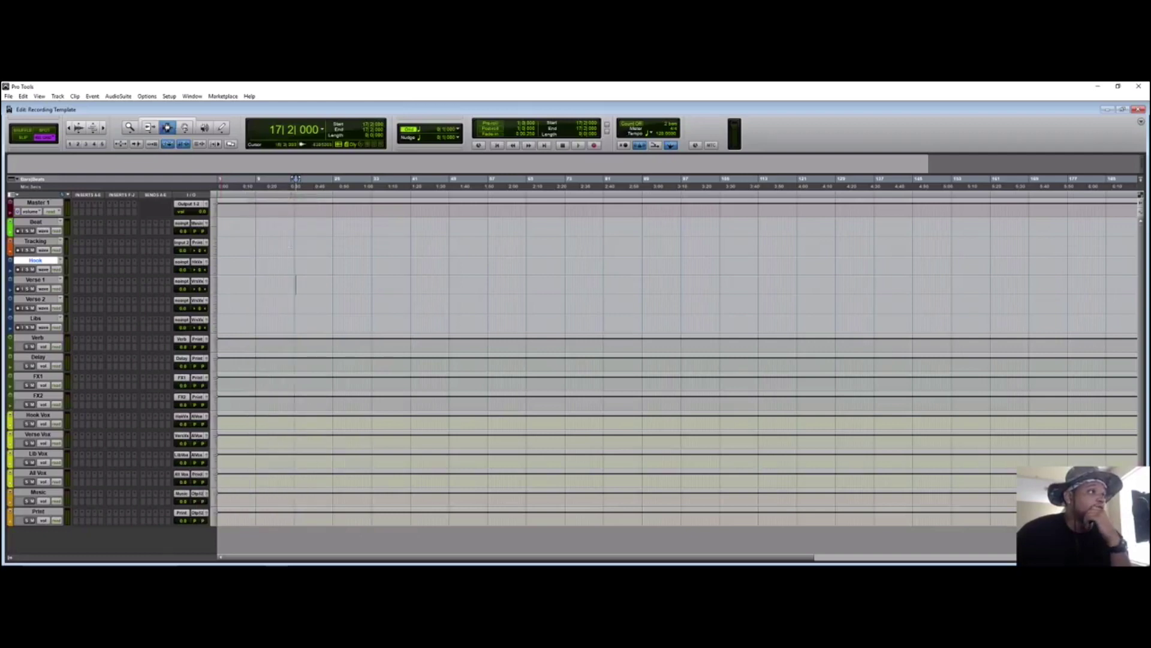
{"action": "left_click", "coordinate": [196, 494]}
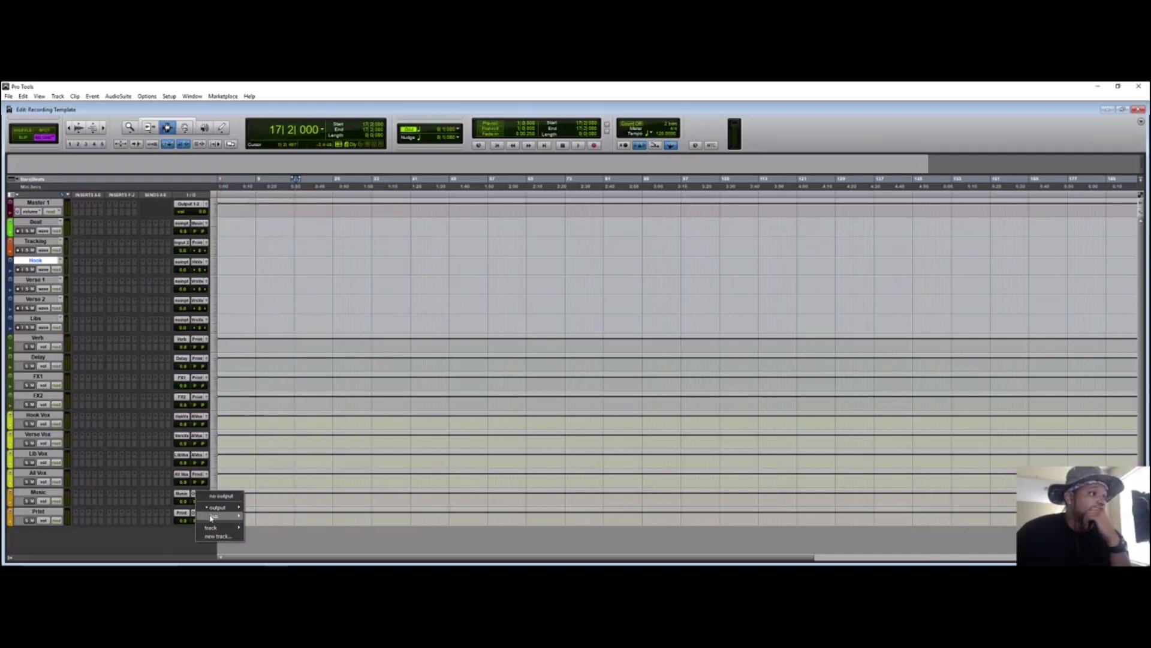
{"action": "mouse_move", "coordinate": [215, 516]}
{"action": "left_click", "coordinate": [261, 219]}
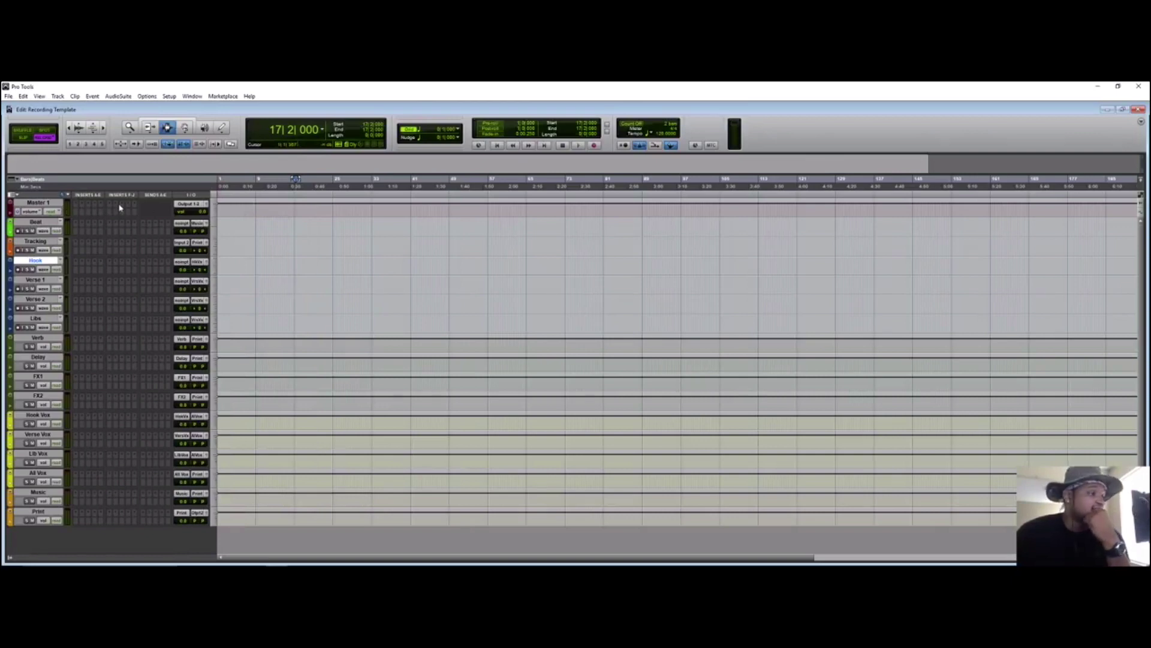
Step: Test soloing the Hook and Verse 2 tracks against the aux tracks, and clear the solos
{"action": "left_click", "coordinate": [45, 512]}
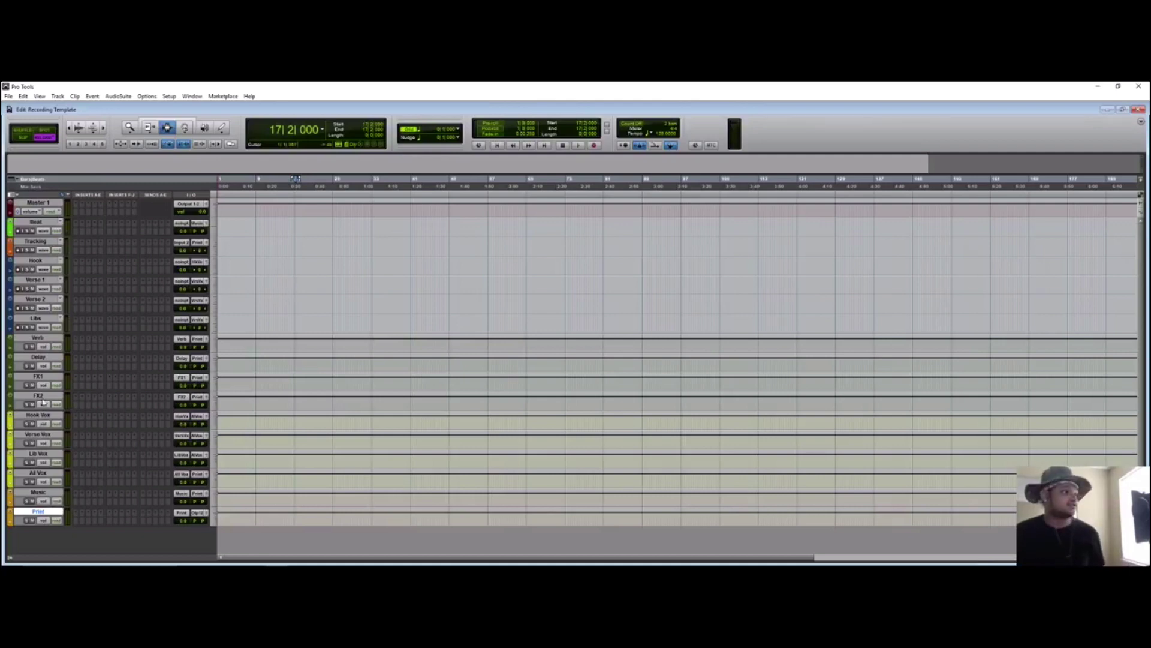
{"action": "left_click", "coordinate": [26, 347], "text": "alt"}
{"action": "left_click", "coordinate": [26, 346], "text": "alt"}
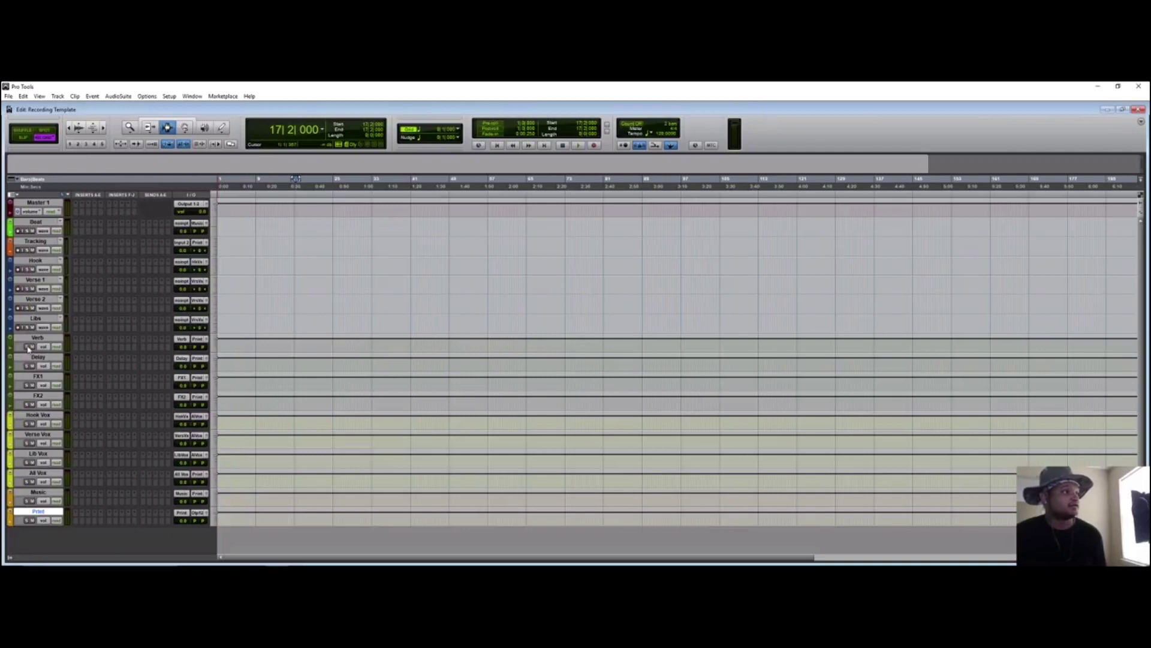
{"action": "left_click", "coordinate": [29, 269]}
{"action": "left_click", "coordinate": [27, 308]}
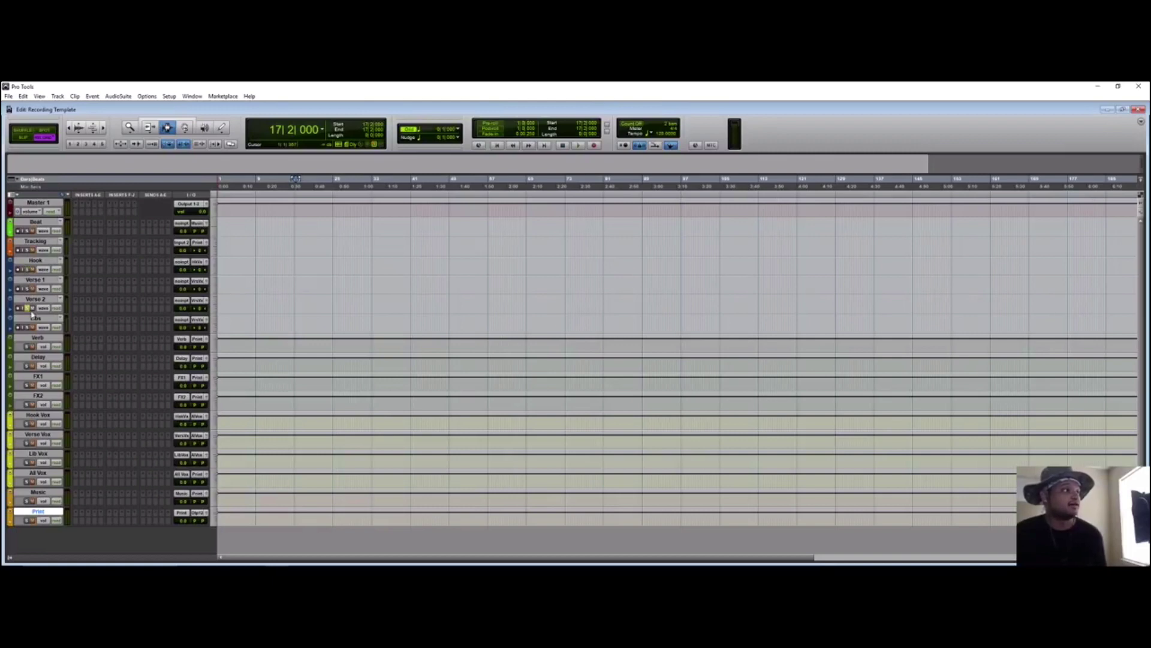
{"action": "left_click", "coordinate": [27, 308]}
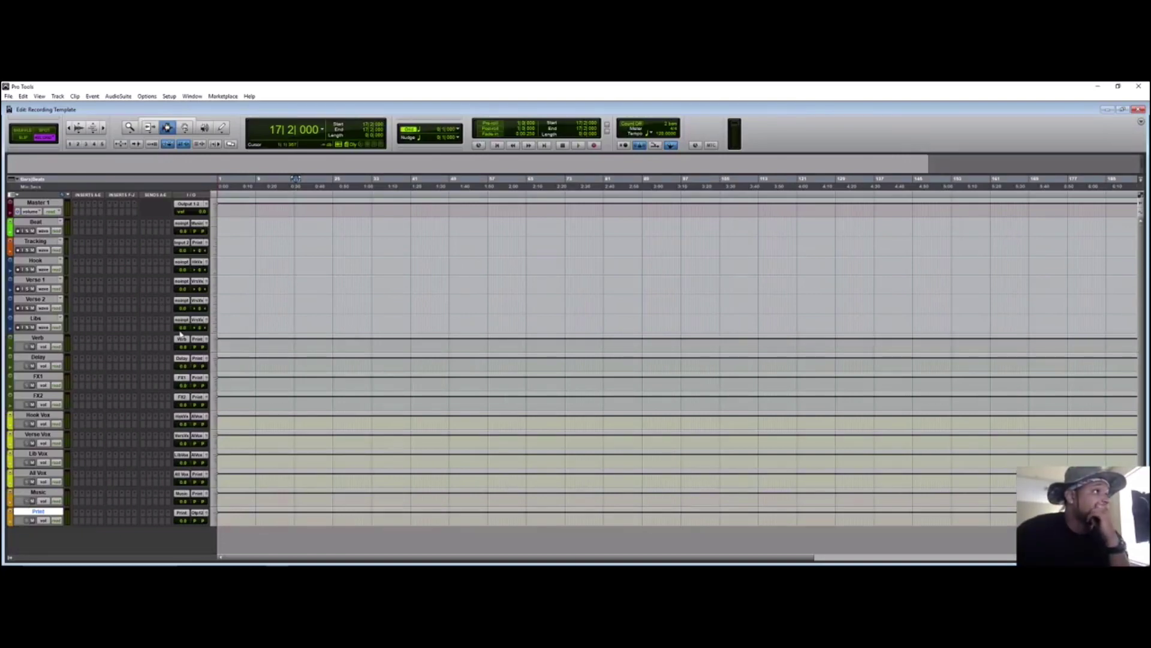
Step: Record a short test clip on the Tracking track from the start of the session
{"action": "left_click", "coordinate": [47, 242]}
{"action": "left_click", "coordinate": [227, 243]}
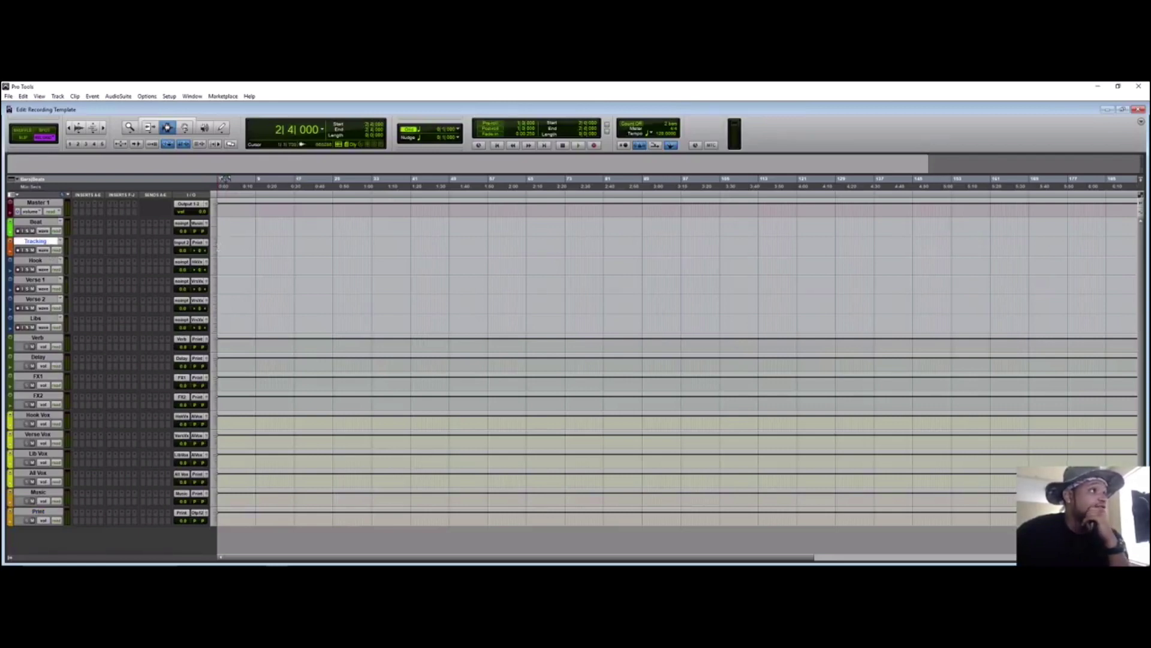
{"action": "key", "text": "Return"}
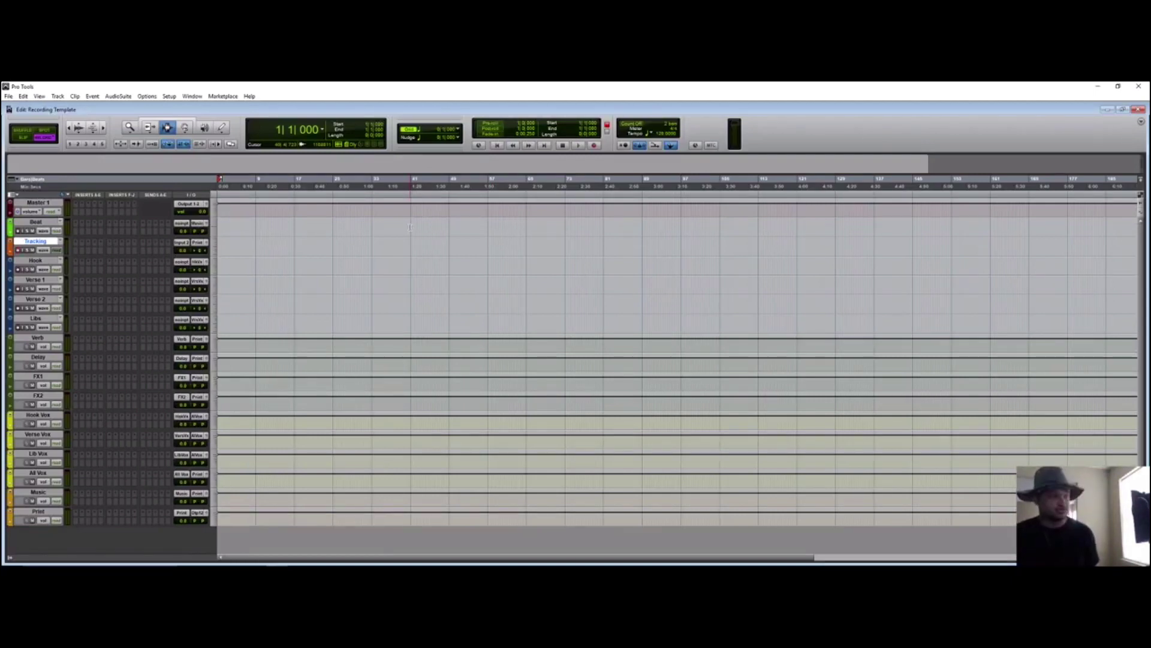
{"action": "key", "text": "ctrl+space"}
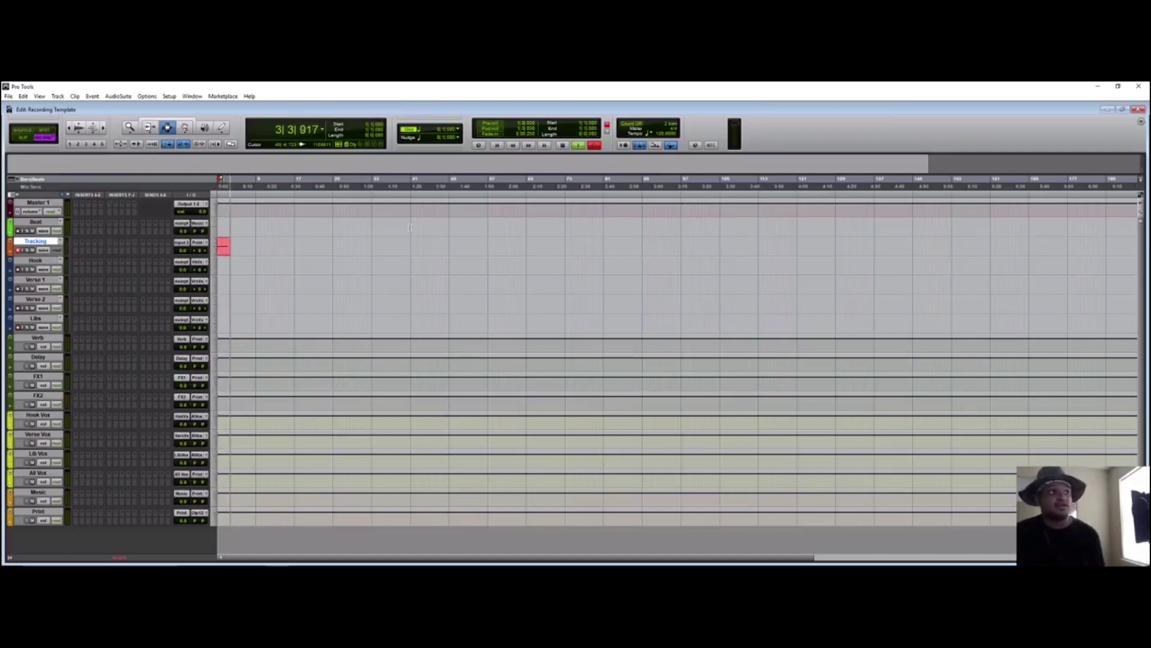
{"action": "key", "text": "space"}
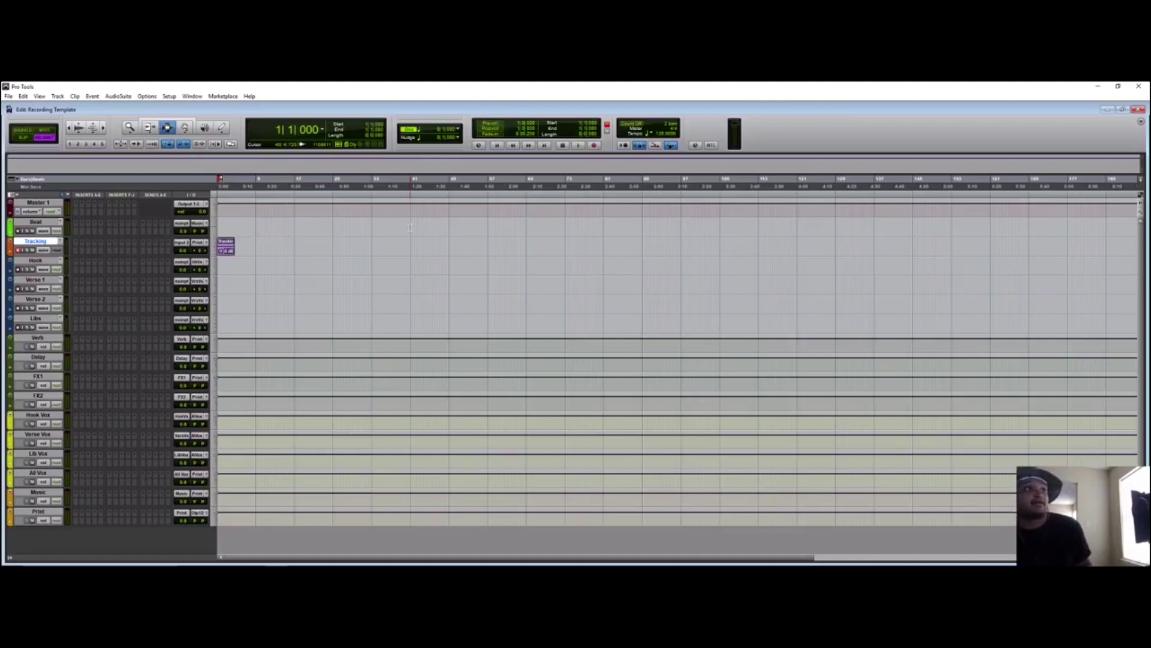
Step: Move the recorded clip with the Grabber from the Tracking track to Hook and on to Verse 1, keeping it at the session start
{"action": "key", "text": "F8"}
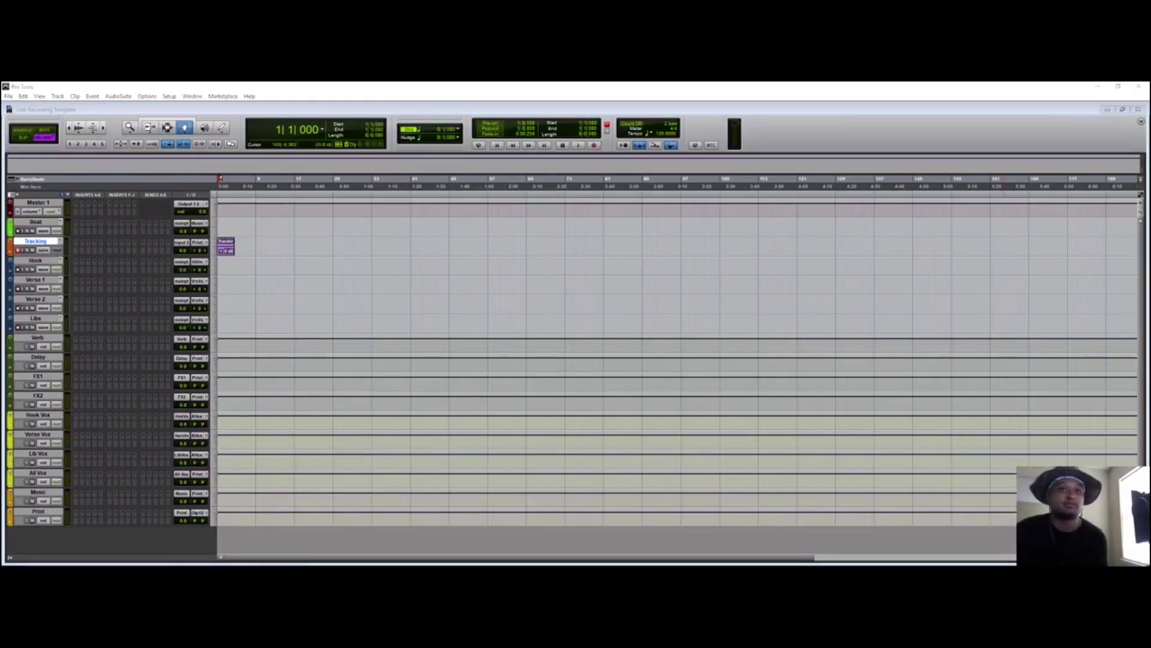
{"action": "left_click", "coordinate": [228, 248]}
{"action": "left_click_drag", "start_coordinate": [228, 248], "coordinate": [242, 265]}
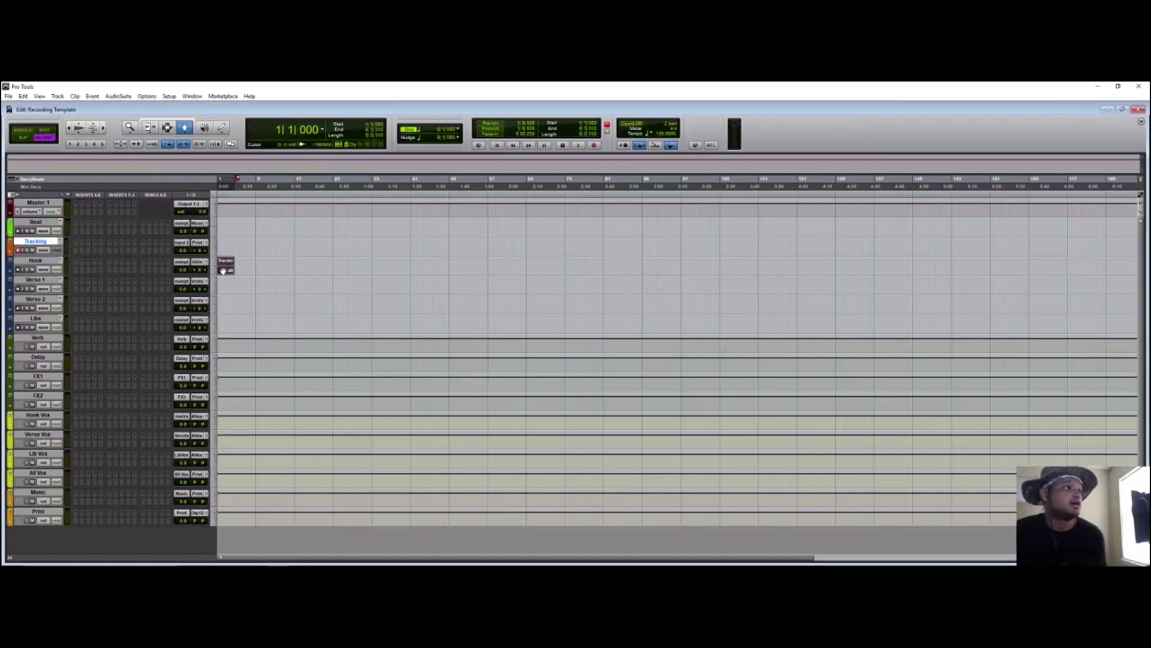
{"action": "left_click_drag", "start_coordinate": [222, 270], "coordinate": [225, 285]}
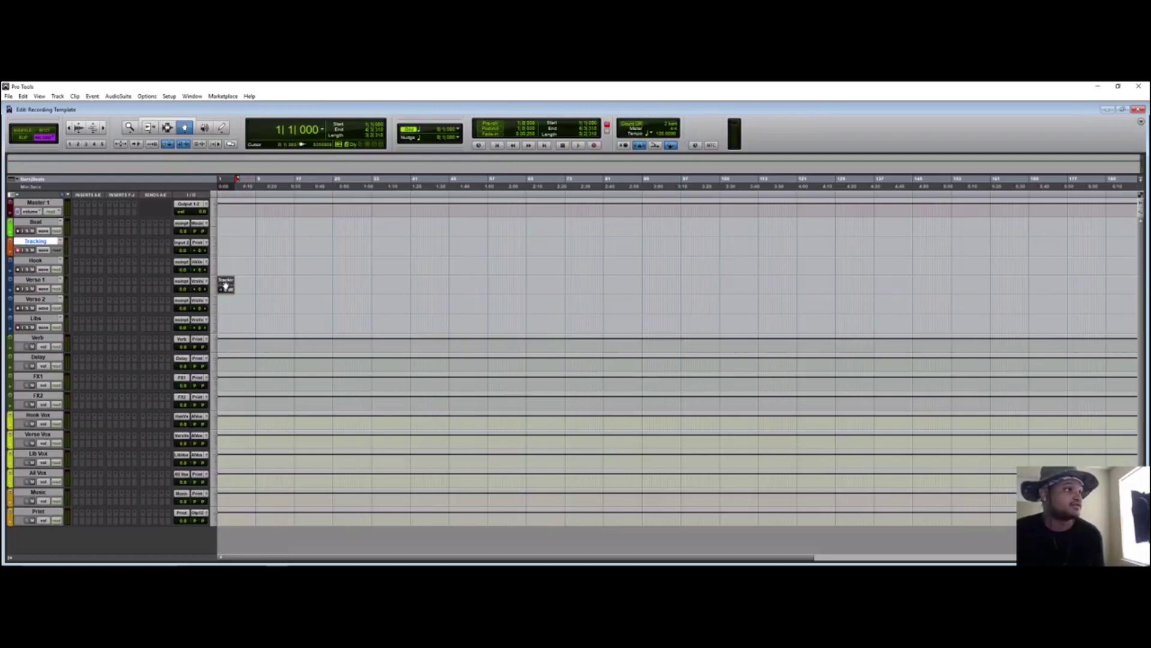
Step: Record another short test clip on the Tracking track from the start of the session
{"action": "left_click", "coordinate": [227, 247]}
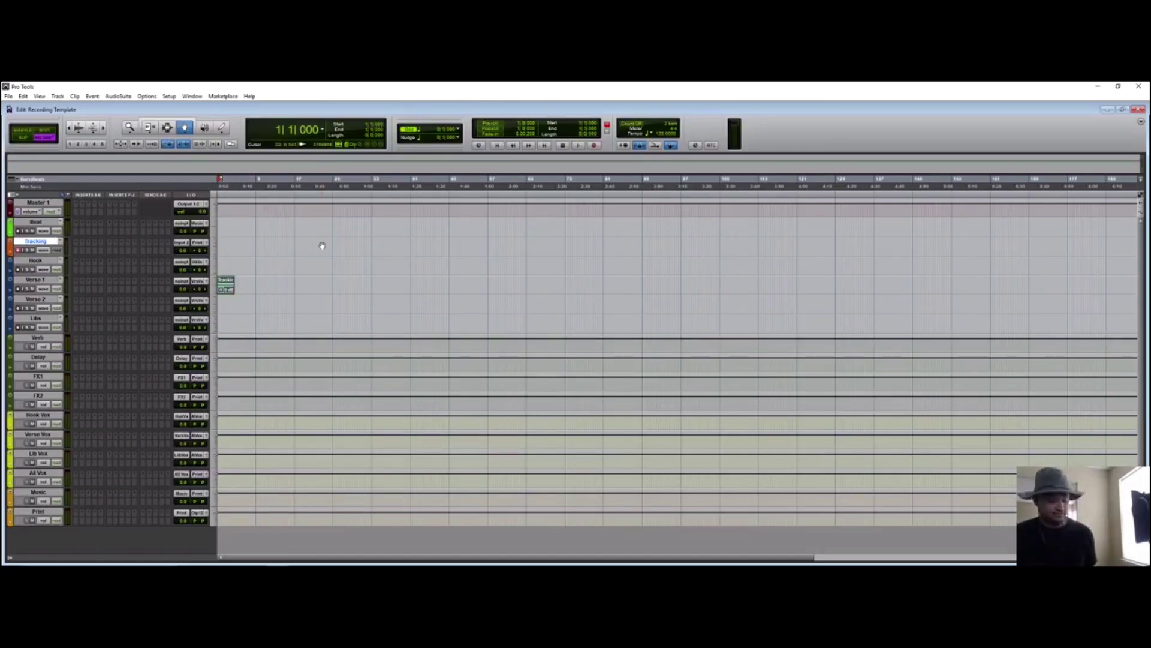
{"action": "key", "text": "ctrl+space"}
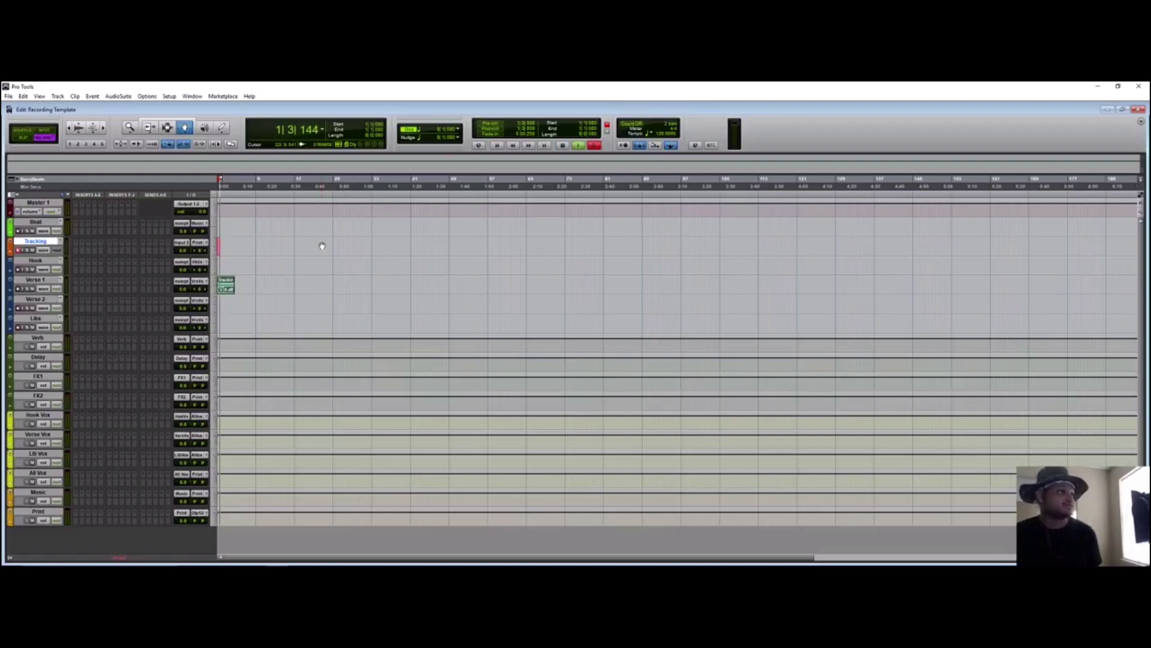
{"action": "key", "text": "space"}
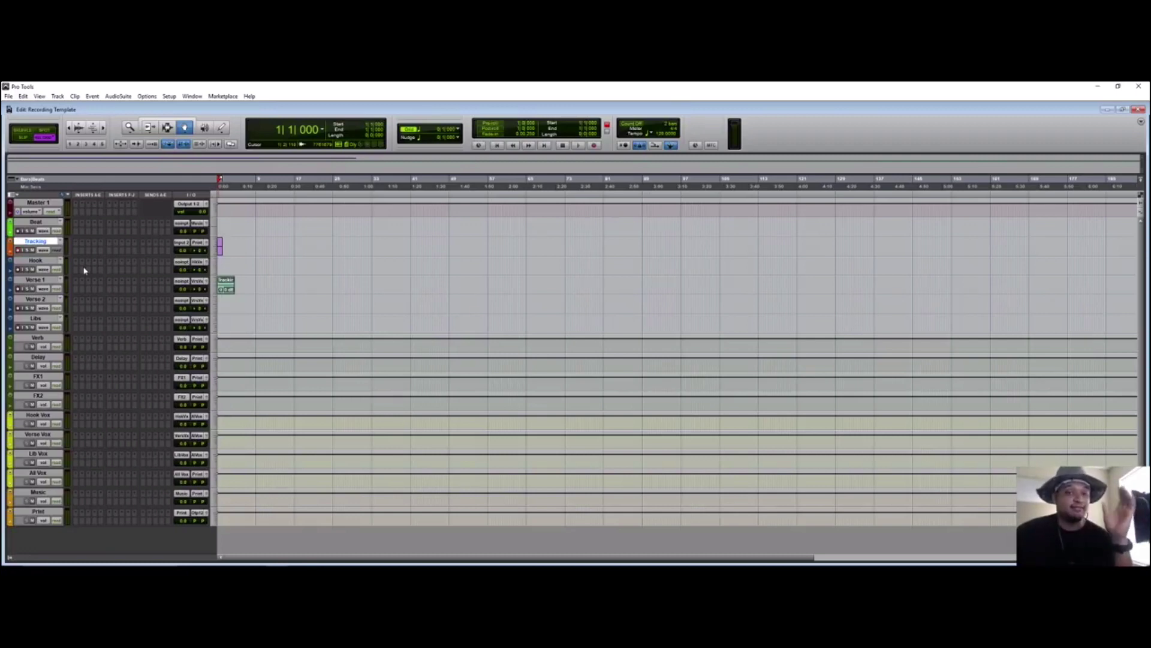
Step: Show the Tracking track's playlists, solo the Tracking_02 playlist lane, and clear its solo
{"action": "left_click", "coordinate": [42, 250]}
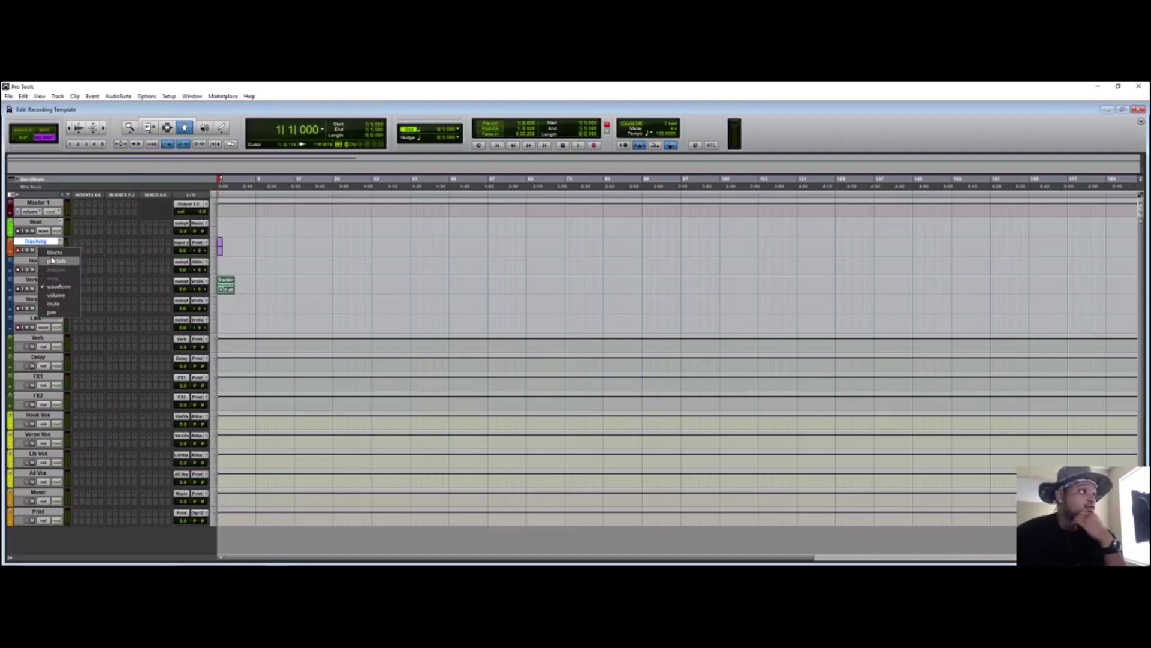
{"action": "left_click", "coordinate": [52, 261]}
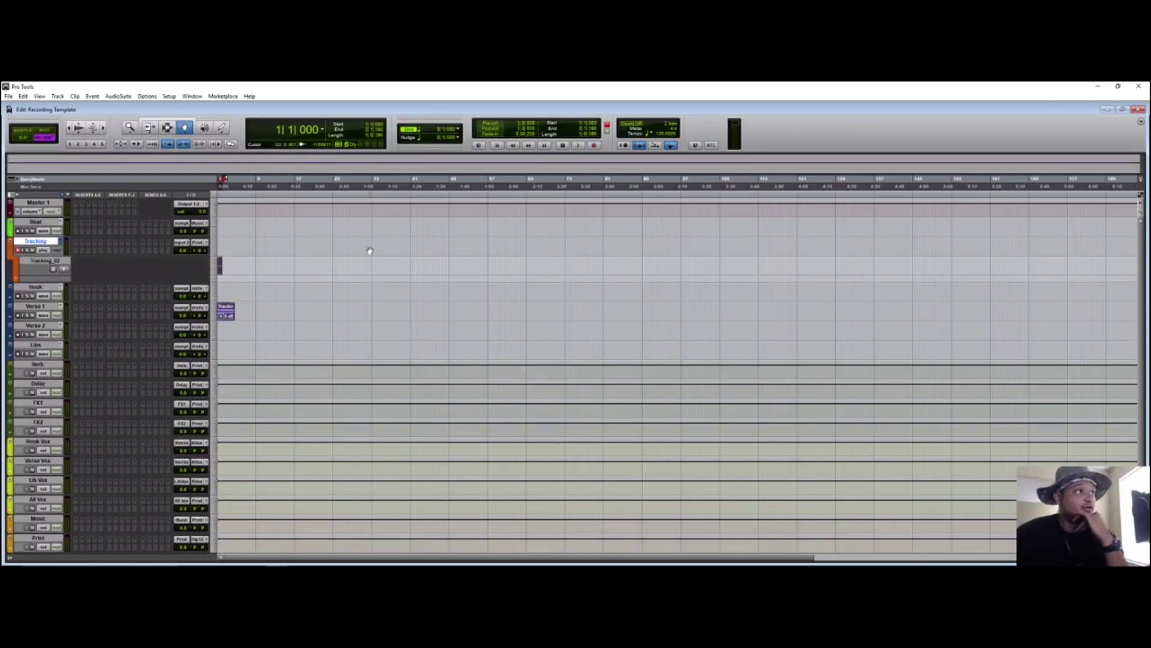
{"action": "left_click", "coordinate": [52, 270]}
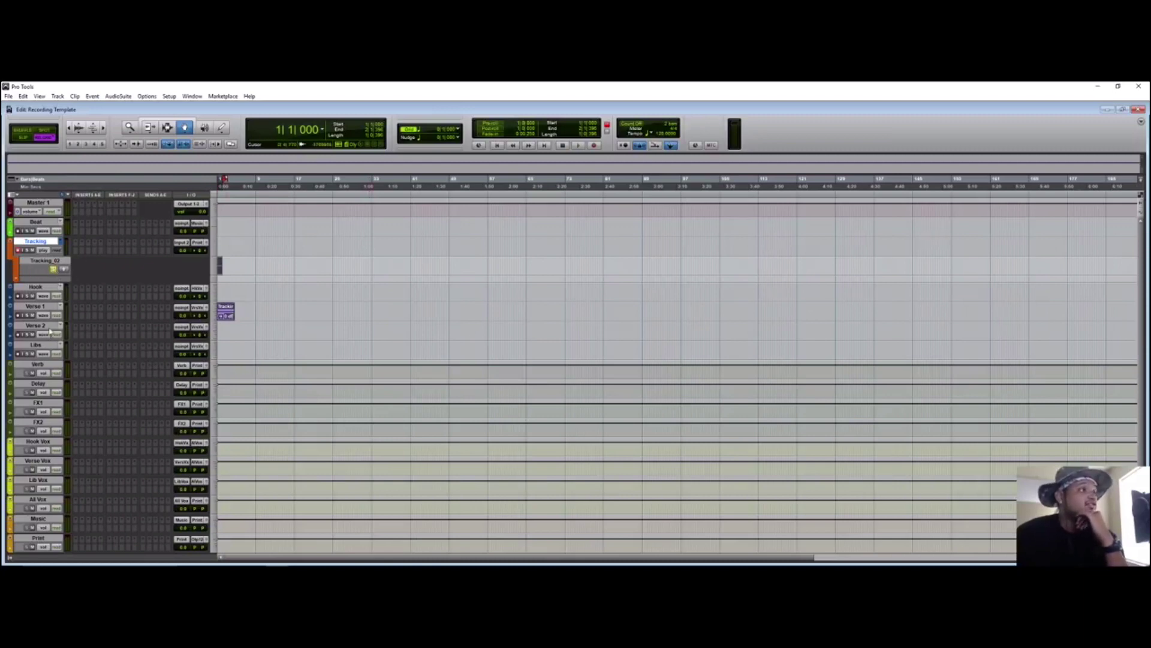
{"action": "left_click", "coordinate": [54, 270]}
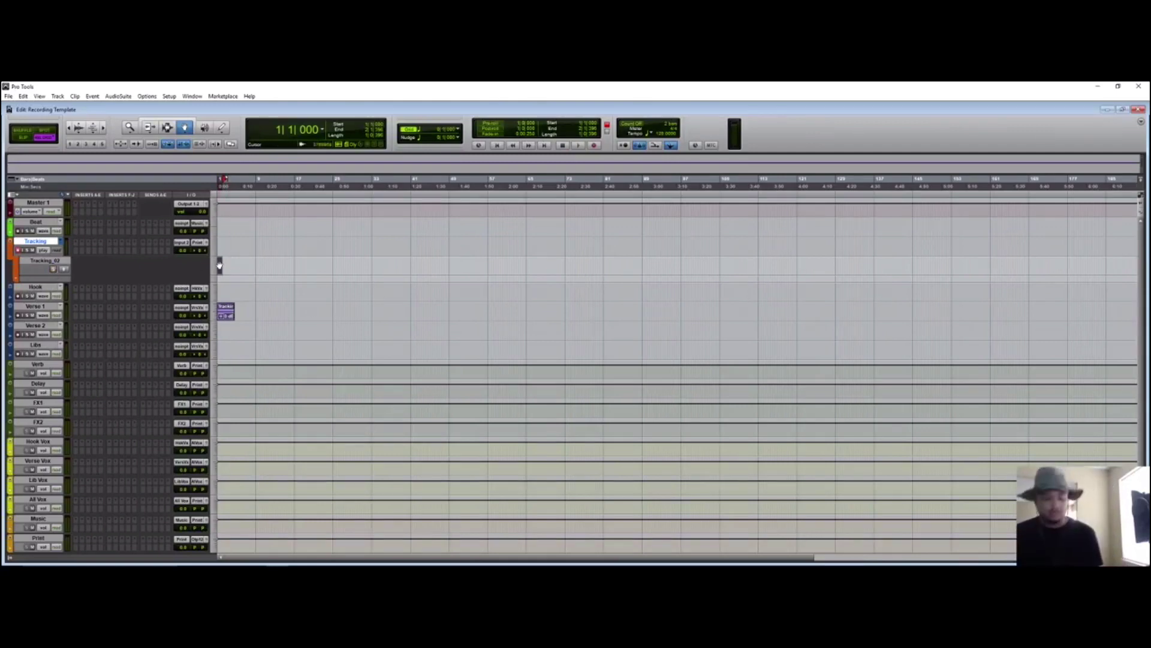
Step: Delete the test clips from the Verse 1 track and the Tracking_02 playlist, and return the Tracking track to waveform view
{"action": "left_click", "coordinate": [220, 309]}
{"action": "key", "text": "Delete"}
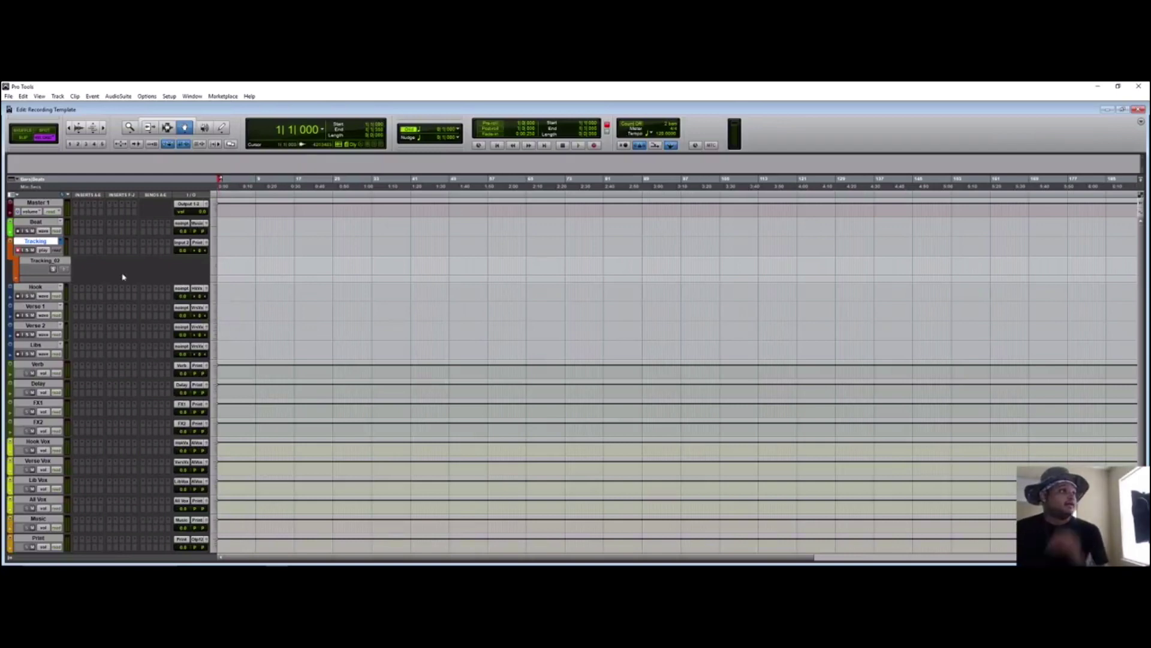
{"action": "left_click", "coordinate": [43, 250]}
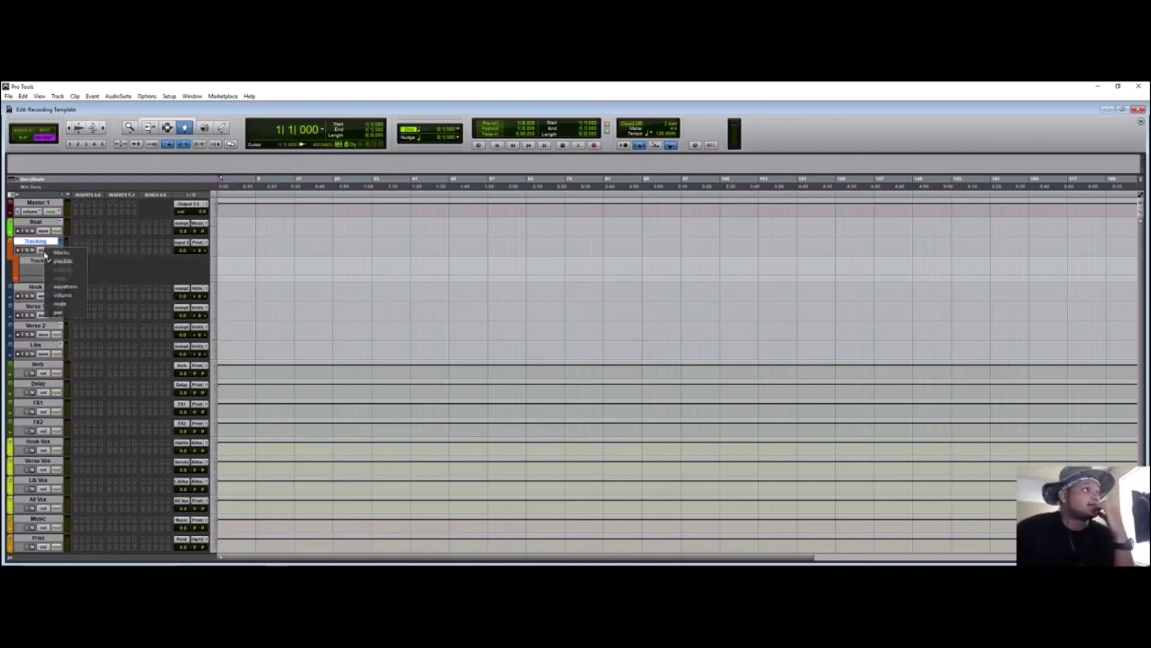
{"action": "left_click", "coordinate": [65, 287]}
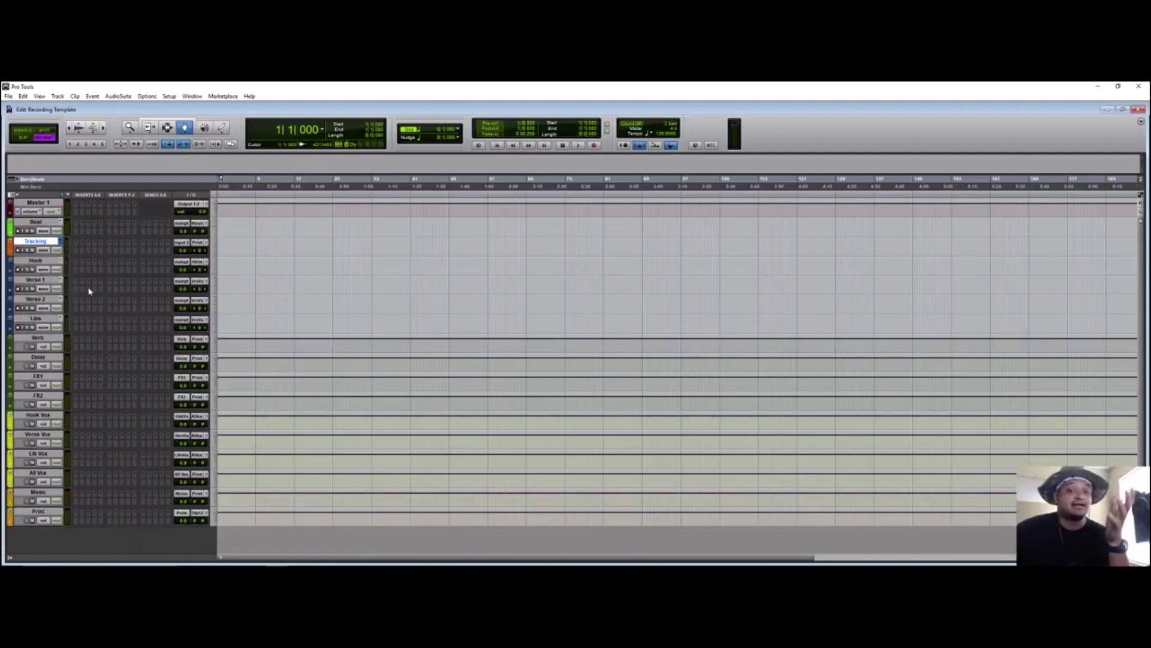